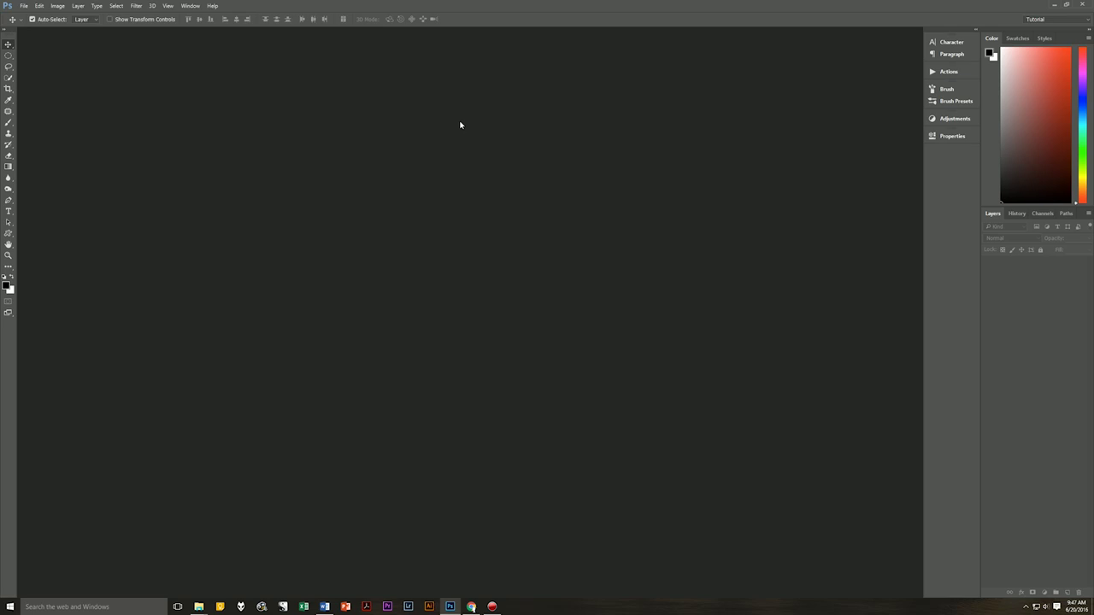
Create a new white document named Space Wallpaper, 3840 x 2160 pixels at 150 pixels/inch in RGB Color.
key("ctrl+n")
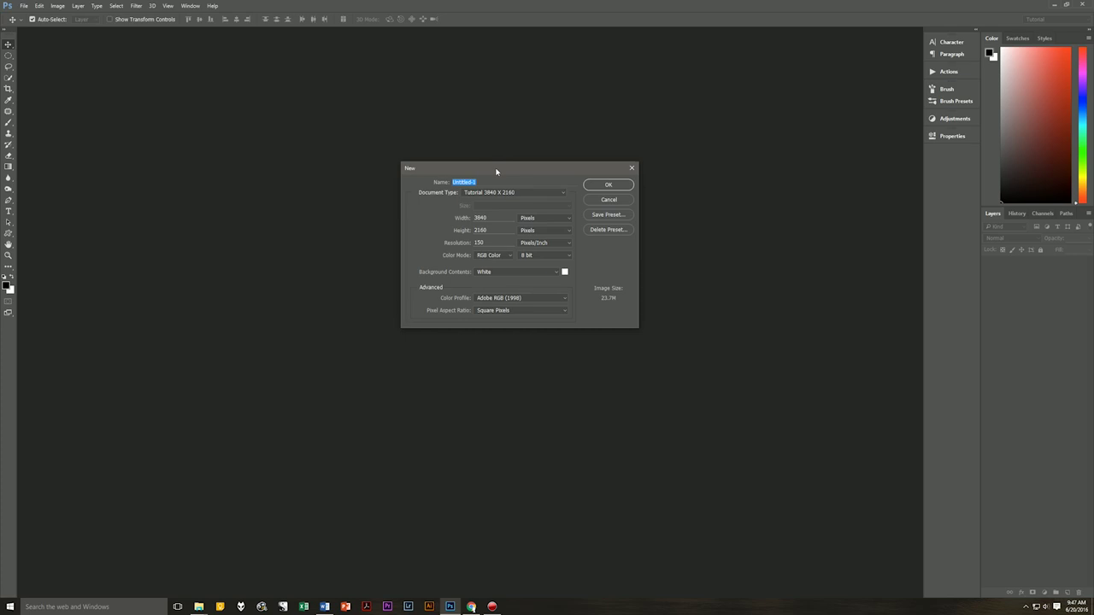
type("Space Wal")
double_click(492, 215)
key("Tab")
key("Tab")
left_click(488, 241)
left_click(607, 184)
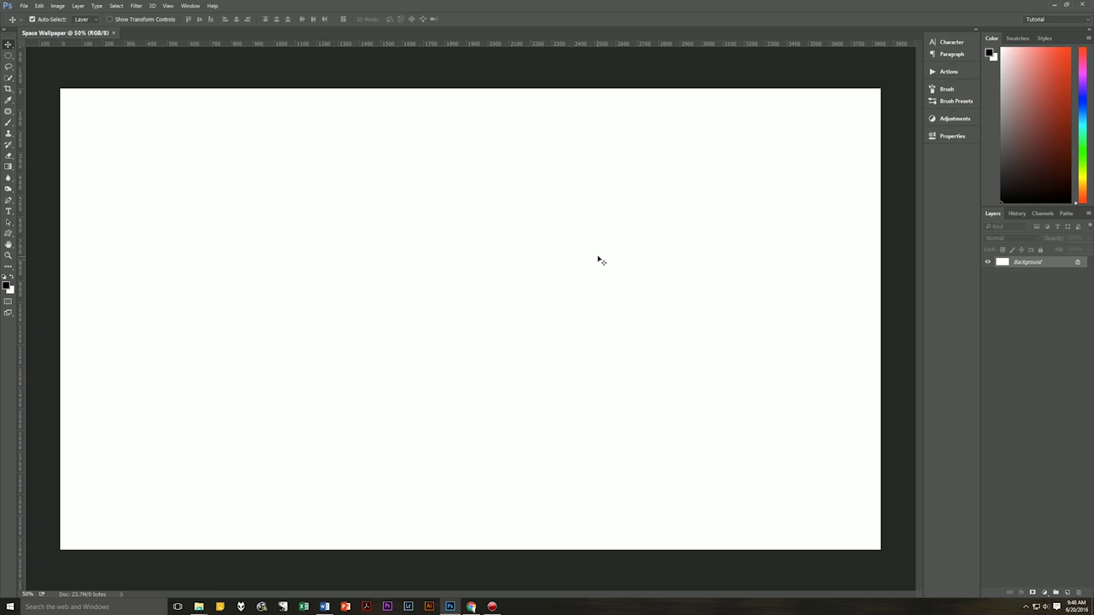
Fill the background with the black foreground colour and convert it to a regular layer named Small Stars.
key("alt+BackSpace")
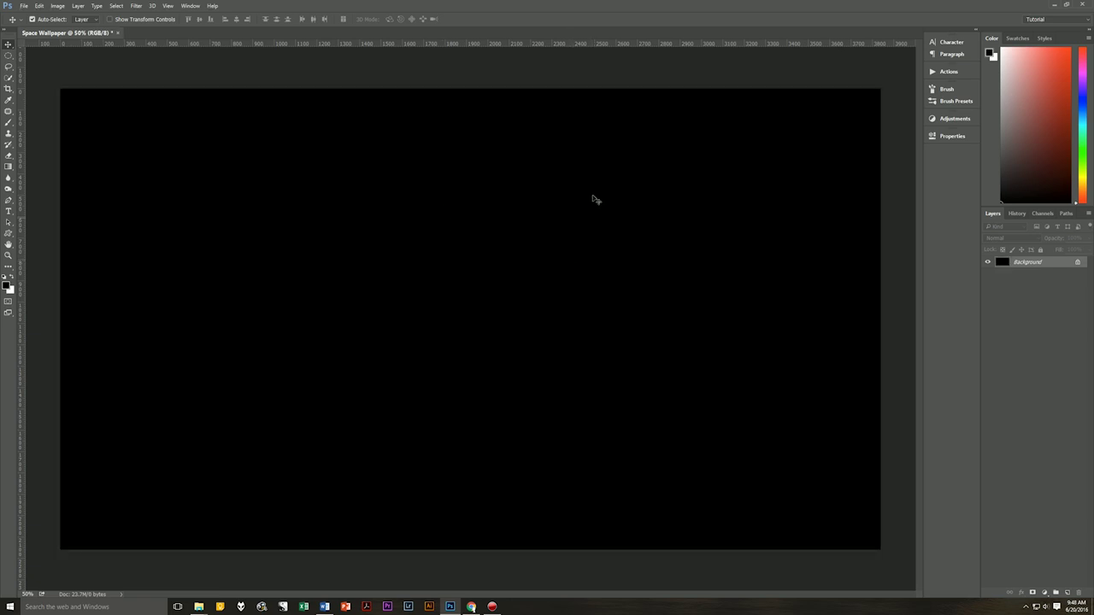
double_click(1022, 262)
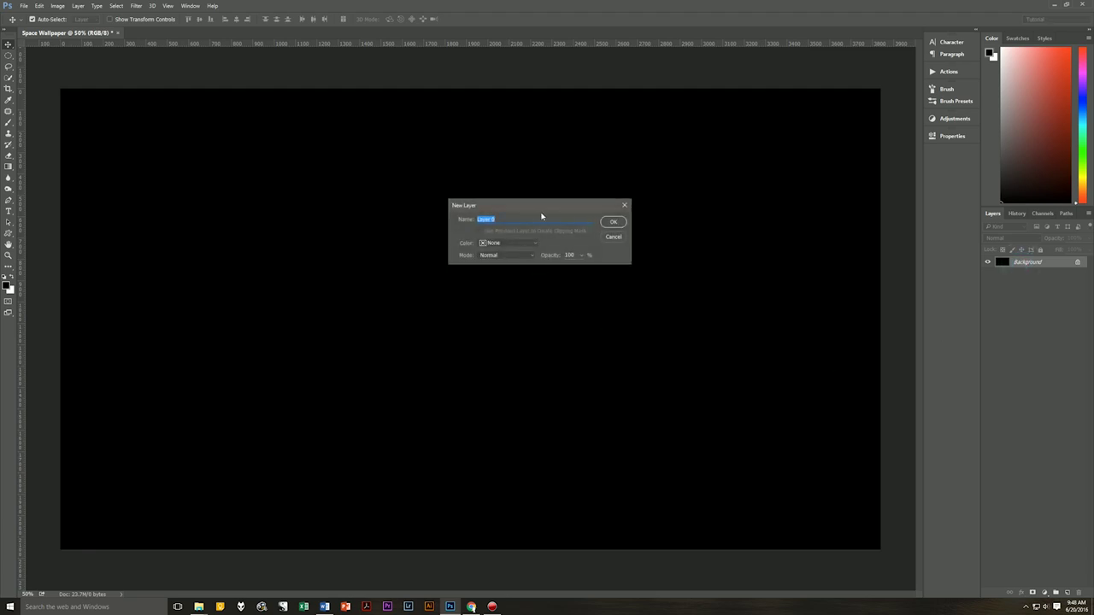
type("Small Stars")
left_click(609, 225)
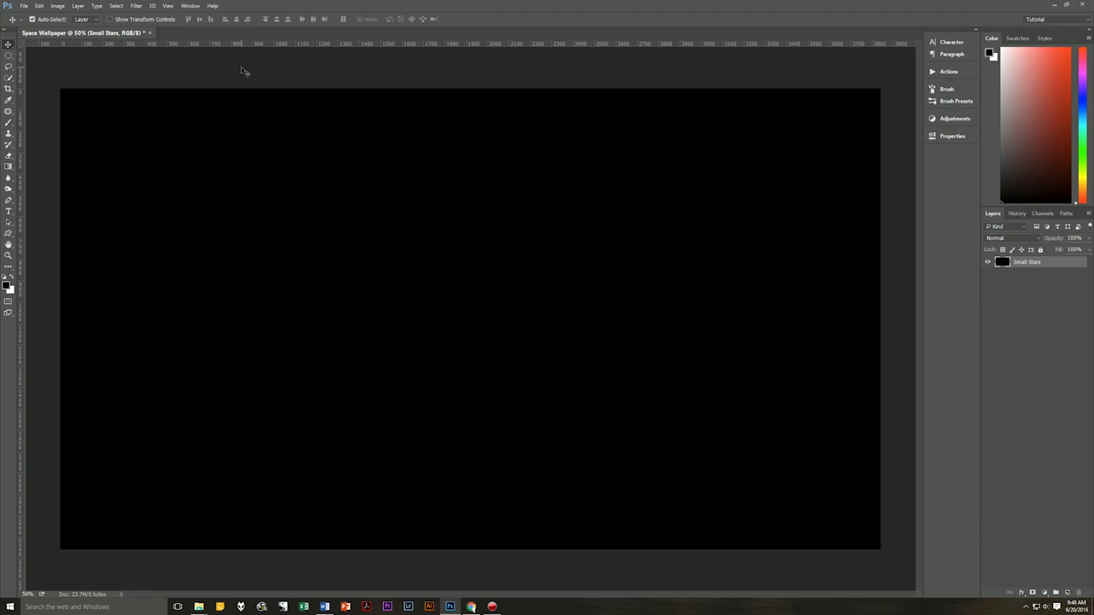
Apply the Add Noise filter to the Small Stars layer at 400%, Gaussian and monochromatic.
left_click(136, 6)
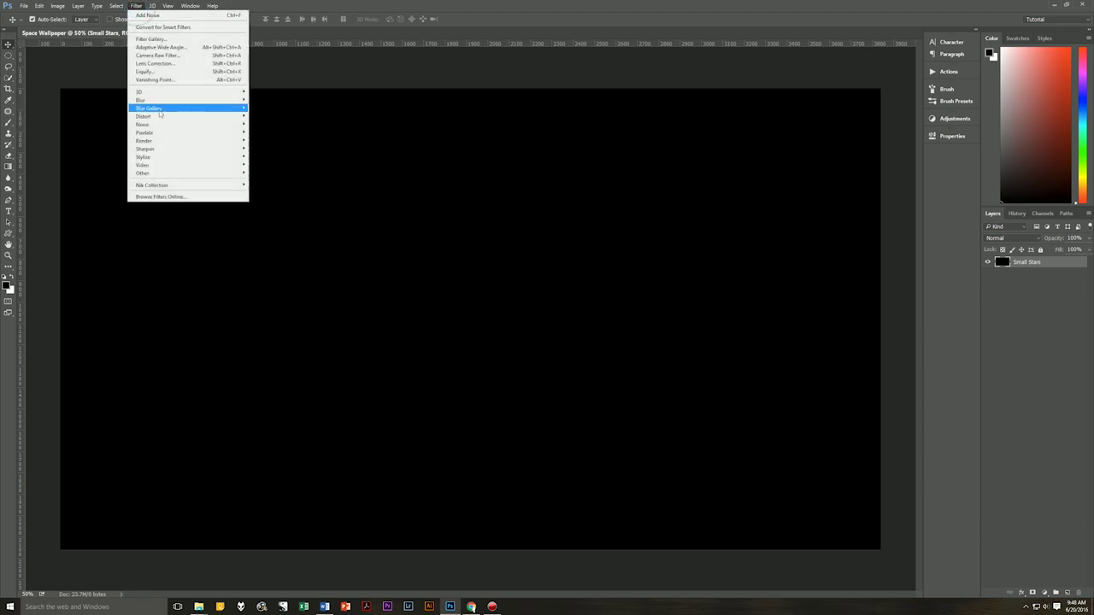
left_click(166, 116)
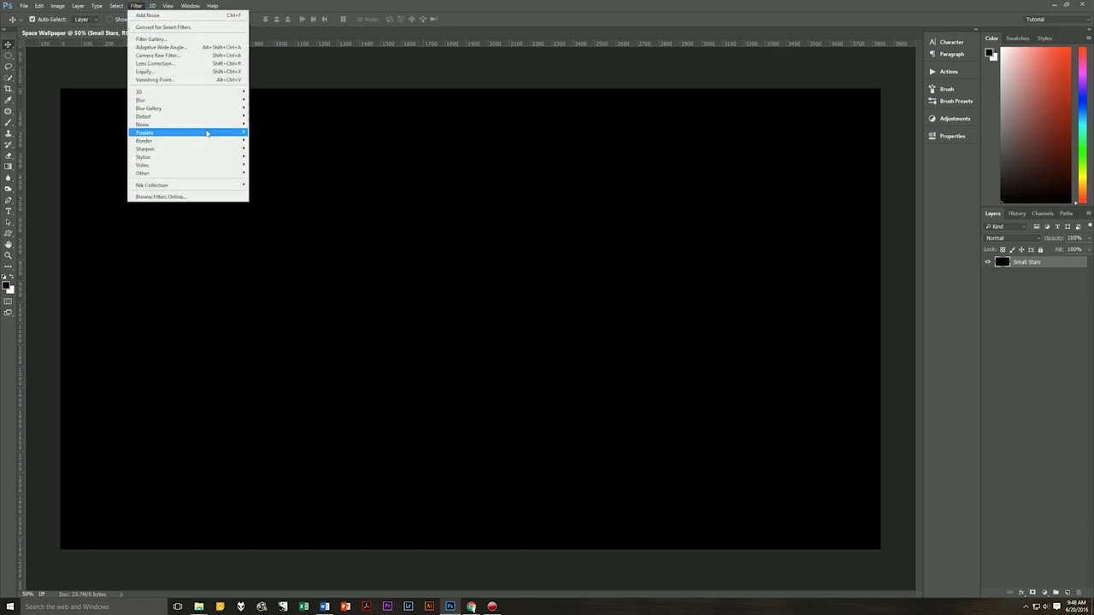
mouse_move(224, 125)
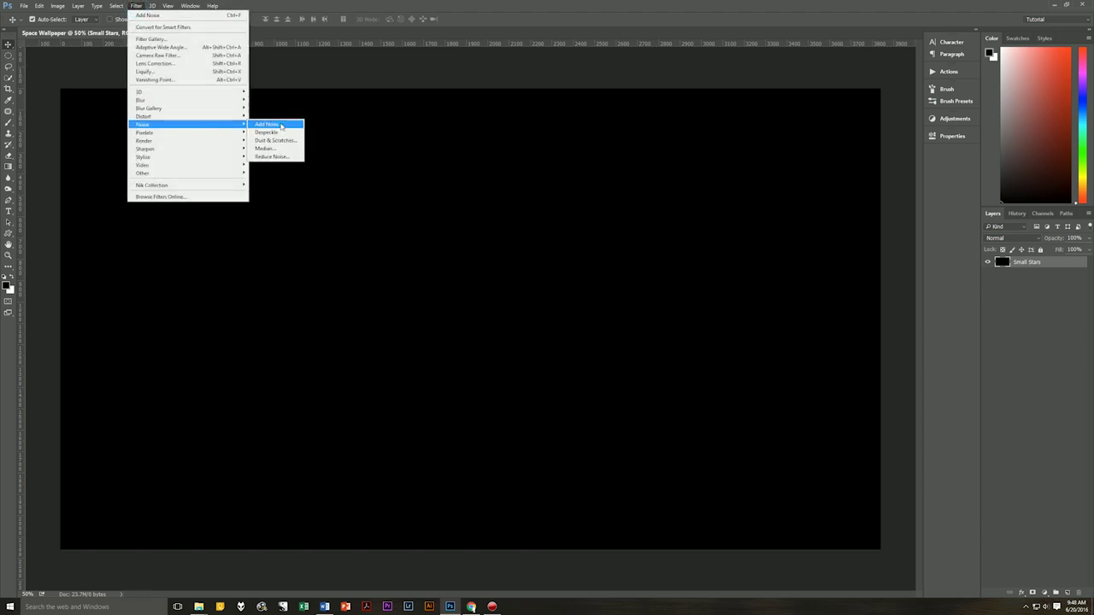
left_click(268, 124)
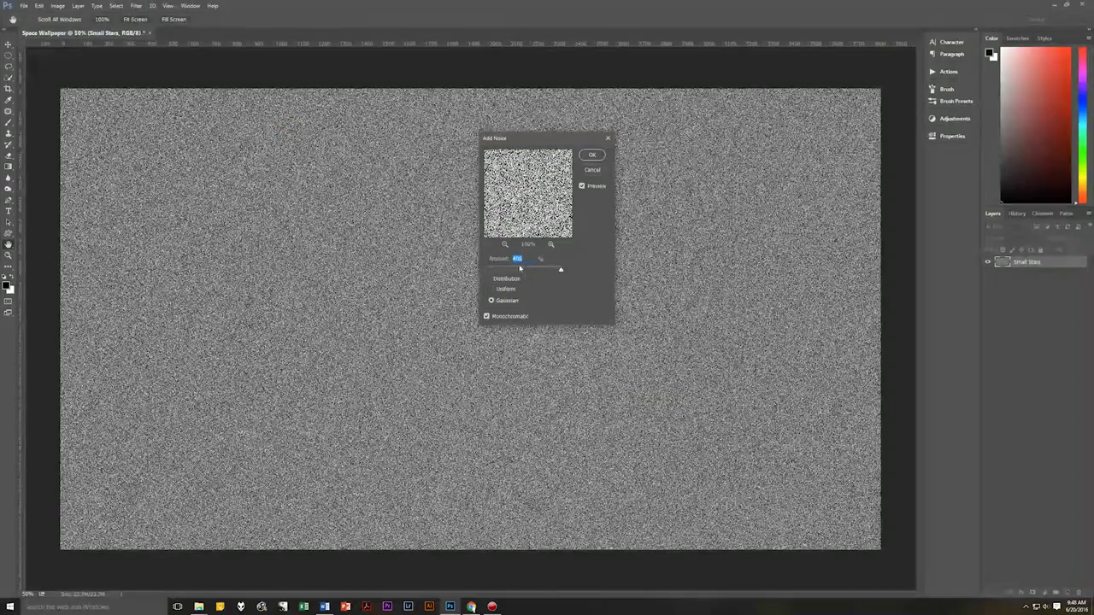
left_click(554, 258)
key("Return")
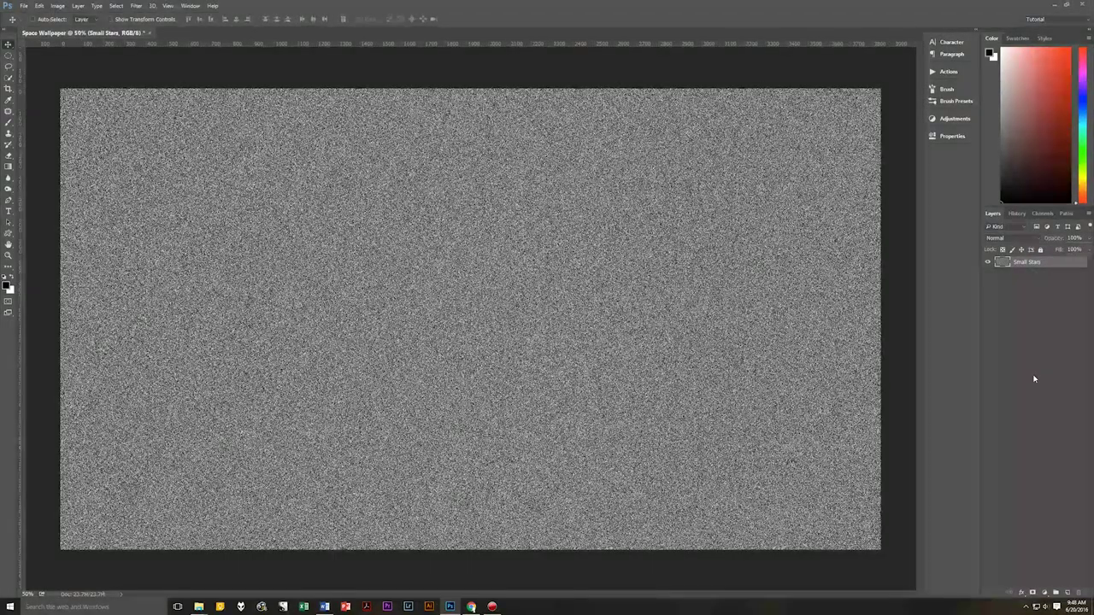
Duplicate the Small Stars layer, name the copy Large Stars Temp and hide it.
key("ctrl+j")
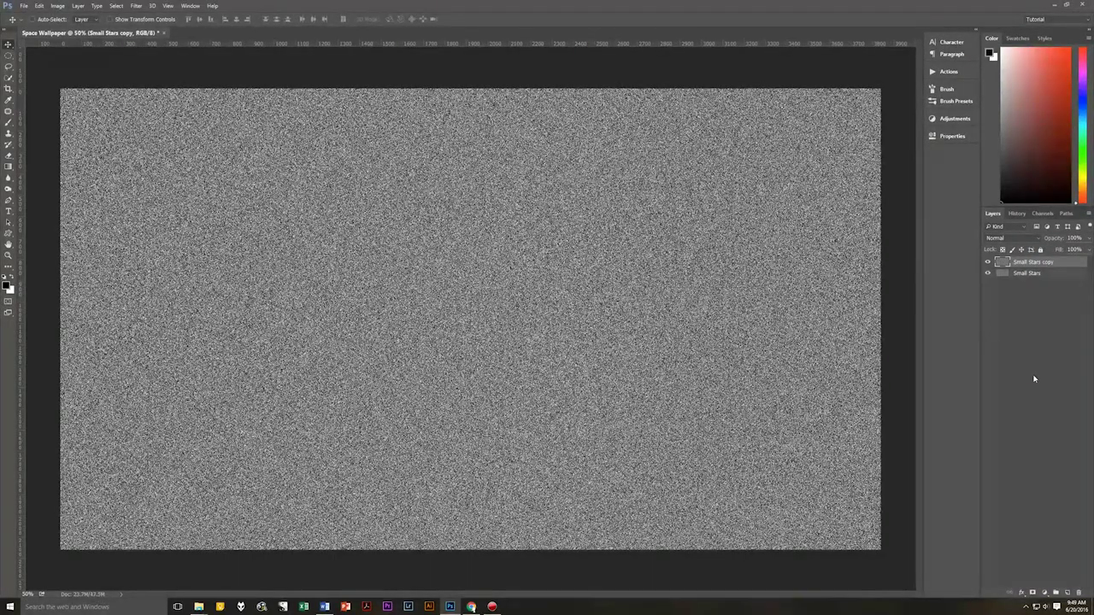
double_click(1034, 263)
type("Large Stars Temp")
key("Return")
left_click(988, 262)
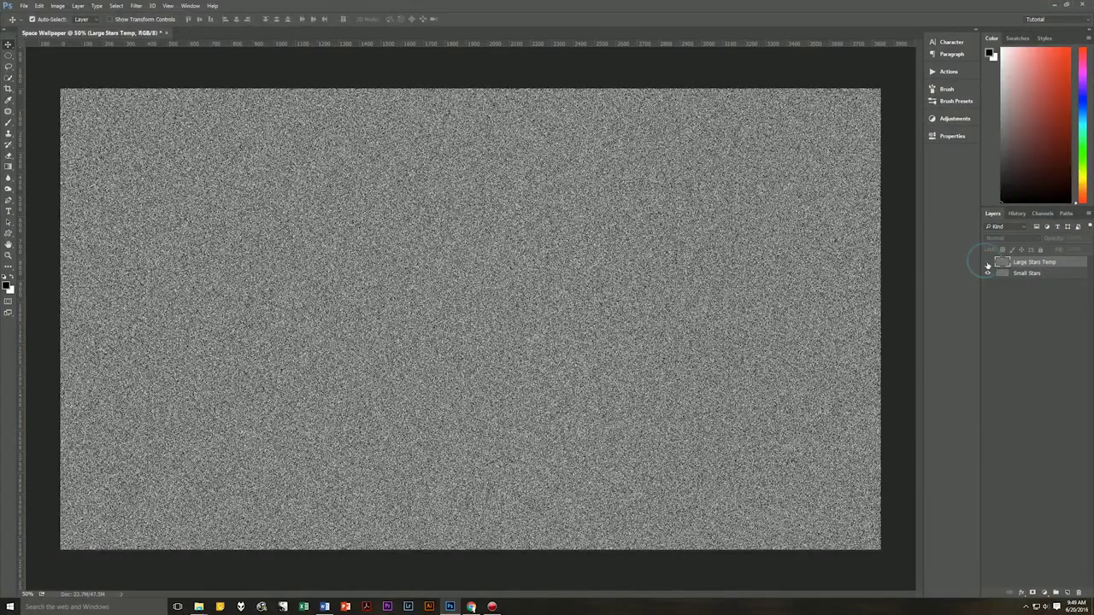
Apply a Gaussian Blur with a 1-pixel radius to the Small Stars layer.
left_click(1050, 272)
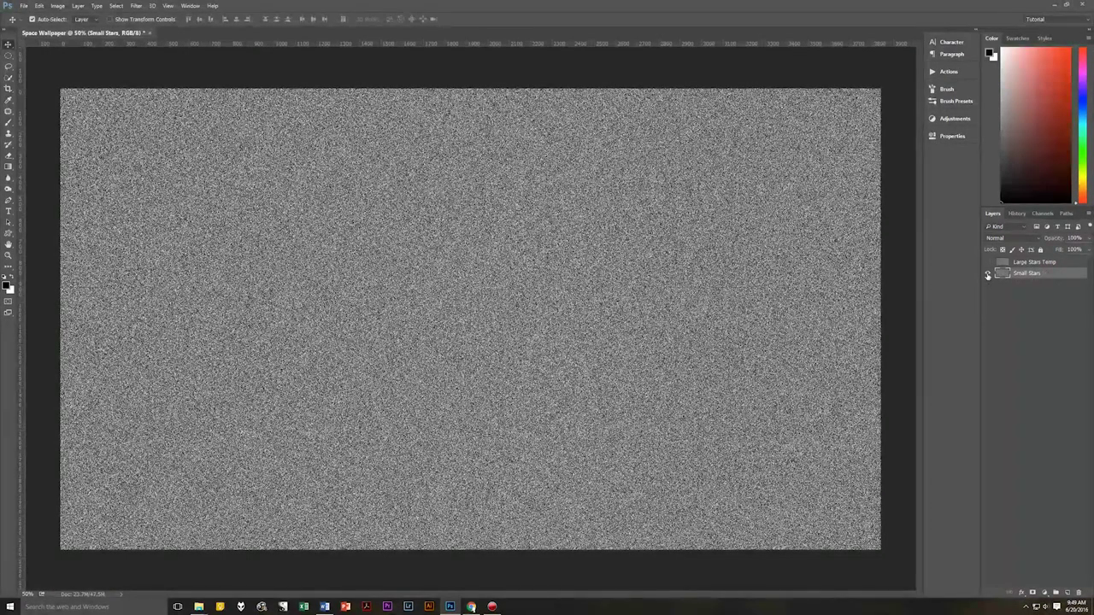
left_click(135, 7)
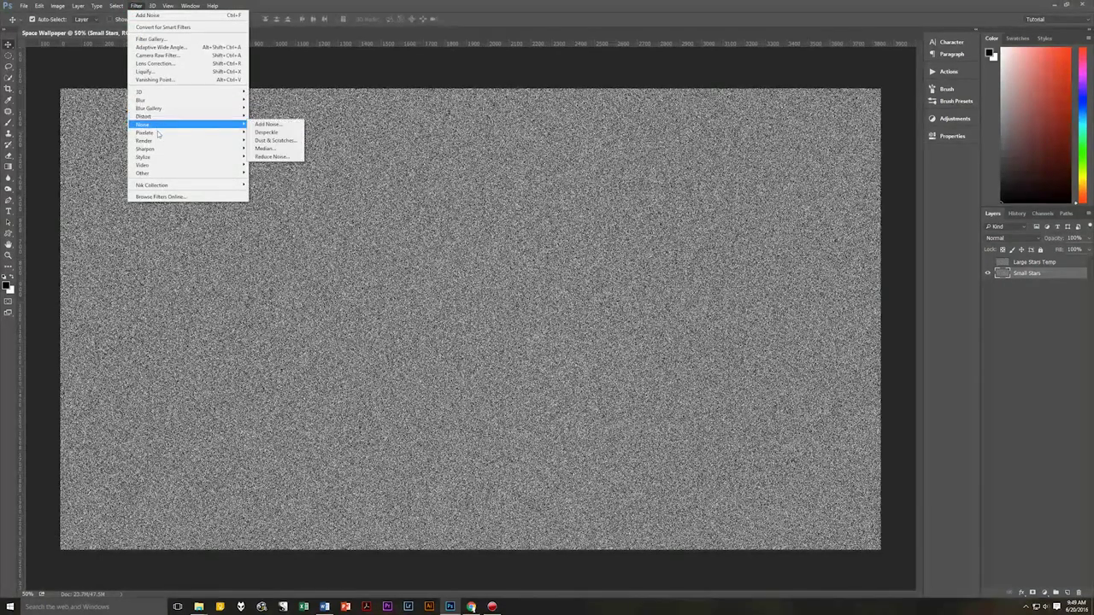
mouse_move(168, 101)
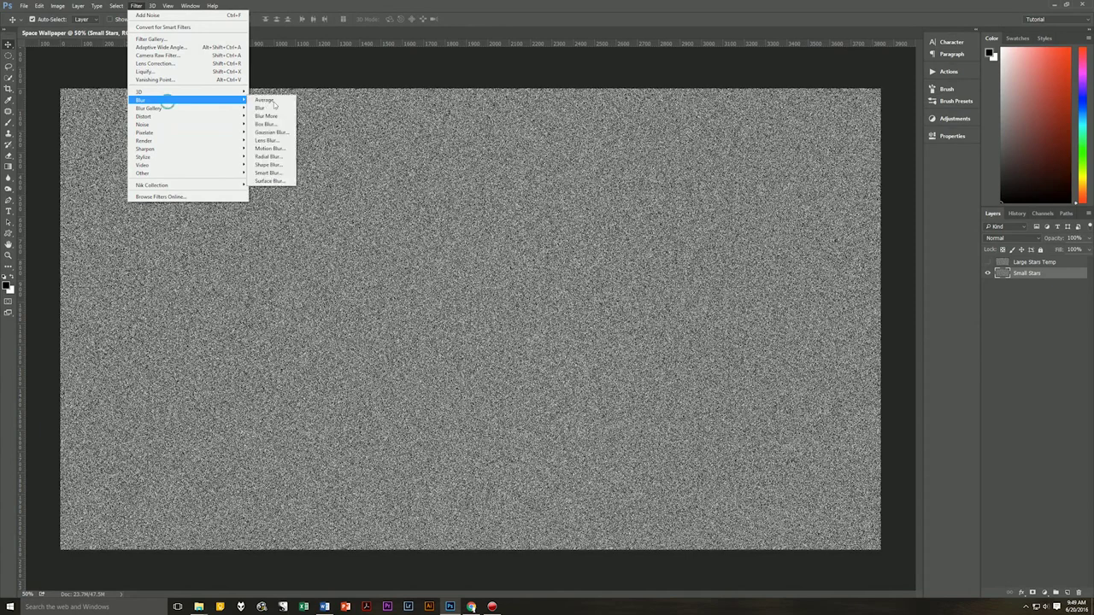
left_click(275, 133)
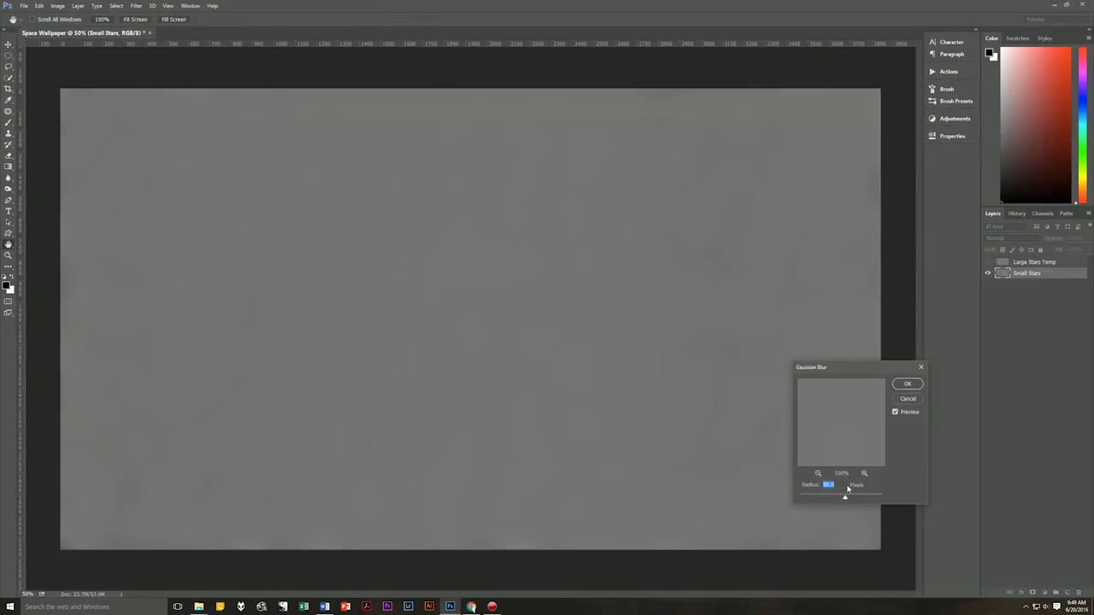
type("1")
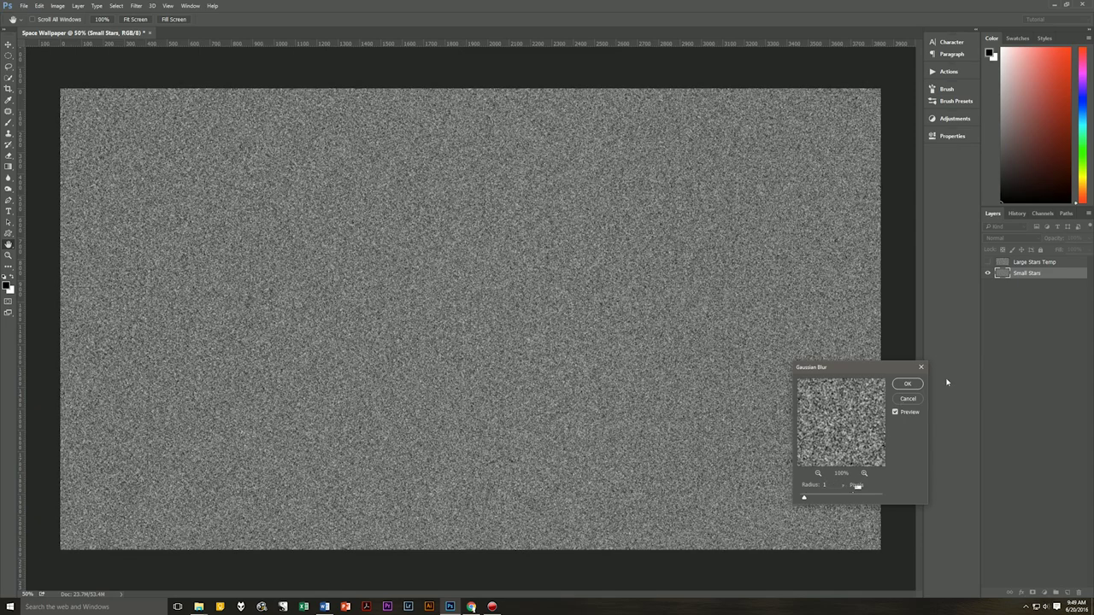
left_click(909, 387)
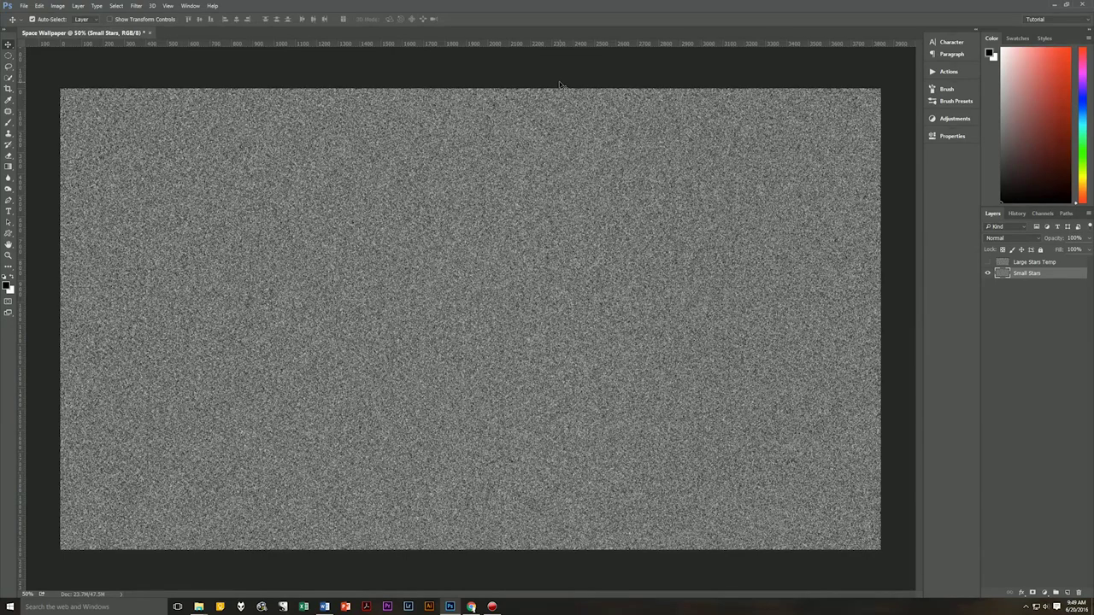
Apply Levels to the Small Stars layer with a black input of 190 and a white input of 220.
key("ctrl+l")
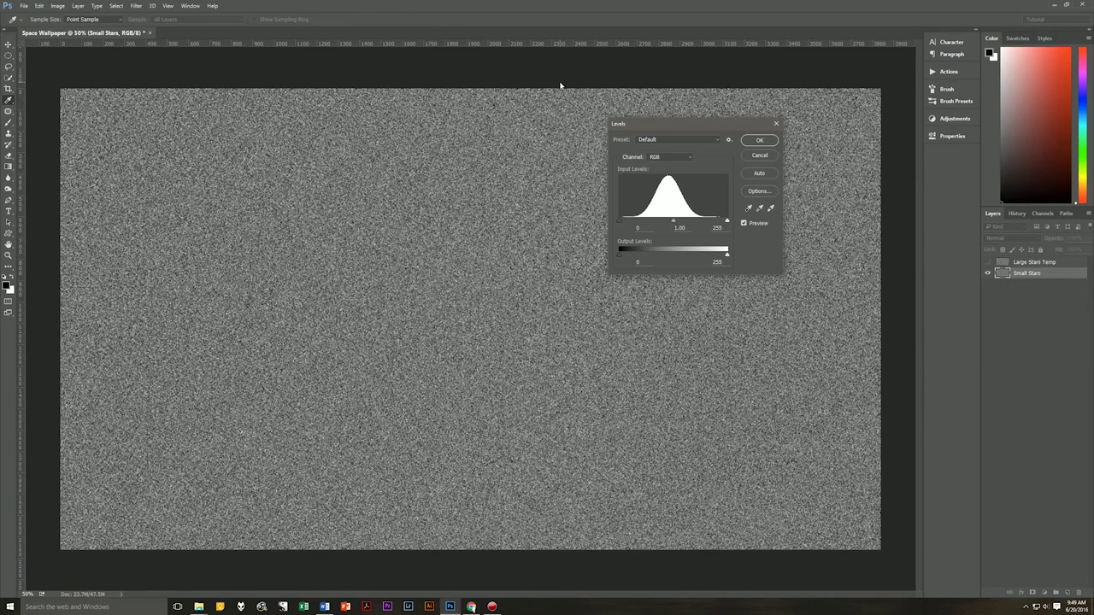
left_click_drag(707, 124, 627, 135)
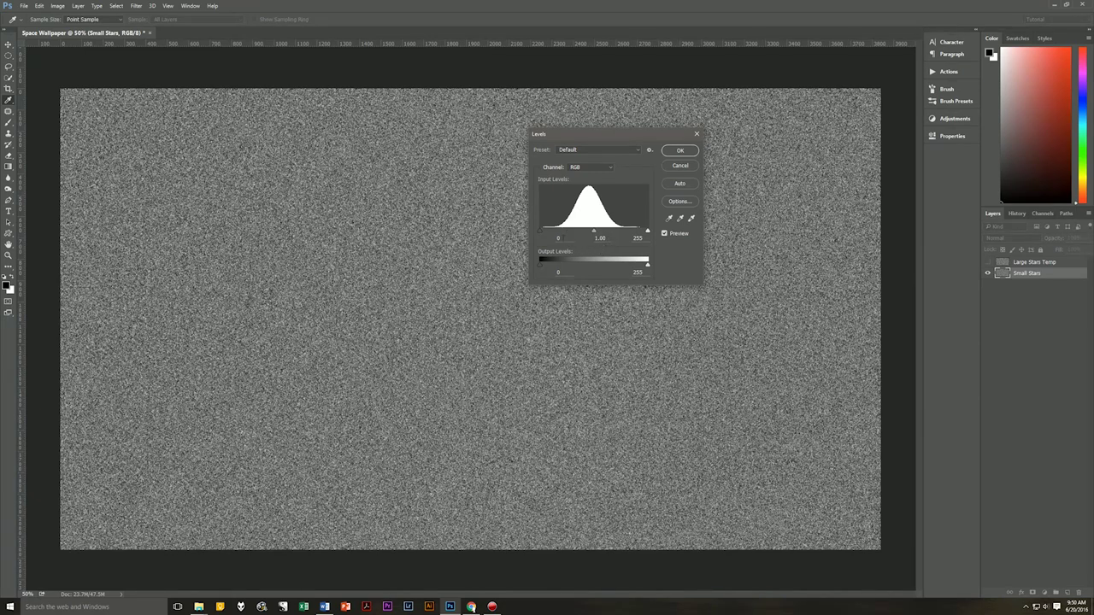
left_click(558, 237)
type("190")
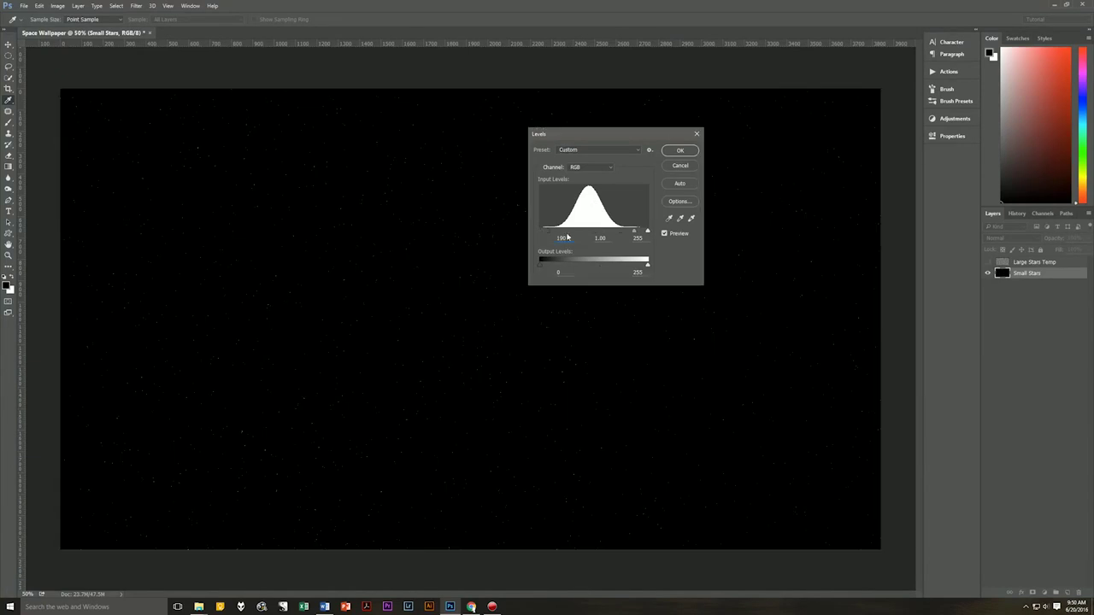
left_click(639, 236)
type("220")
left_click(677, 151)
key("v")
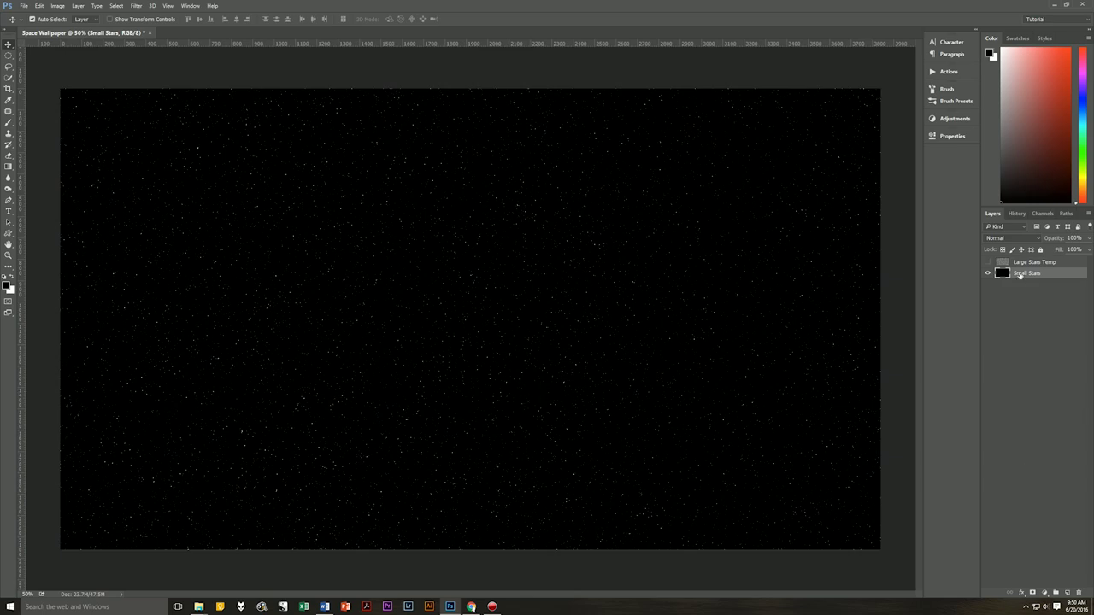
Show the Large Stars Temp layer and apply a Gaussian Blur with a 4-pixel radius to it.
left_click(1042, 262)
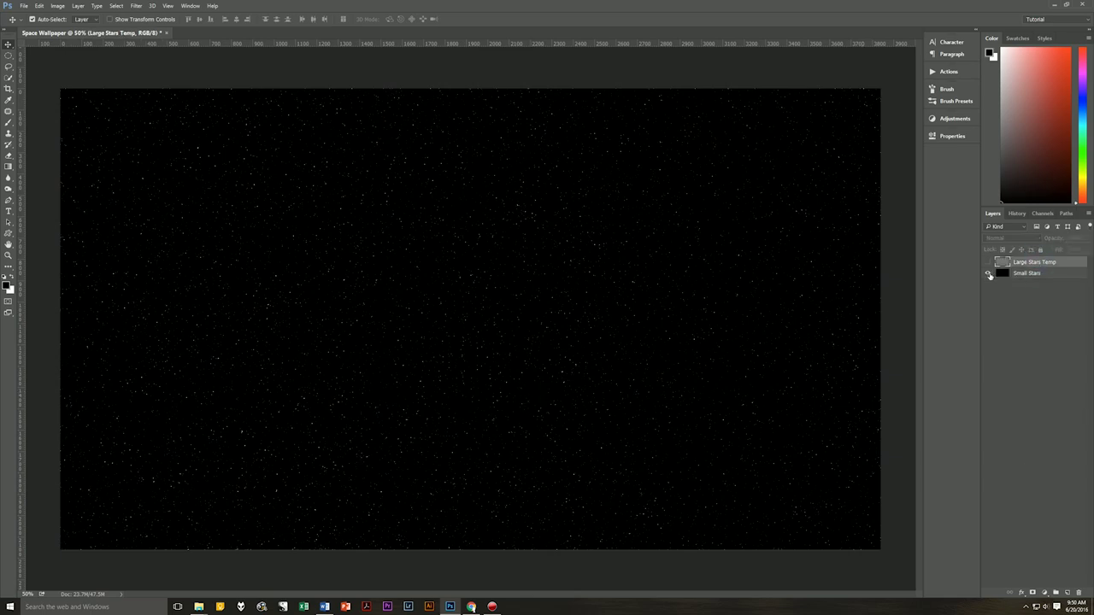
left_click(988, 262)
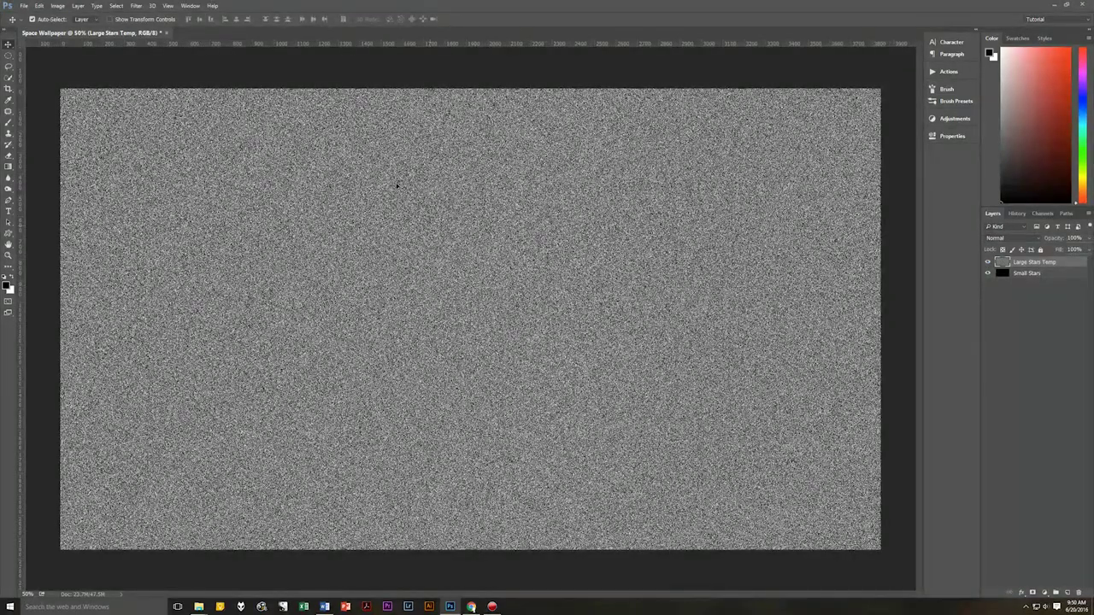
left_click(136, 6)
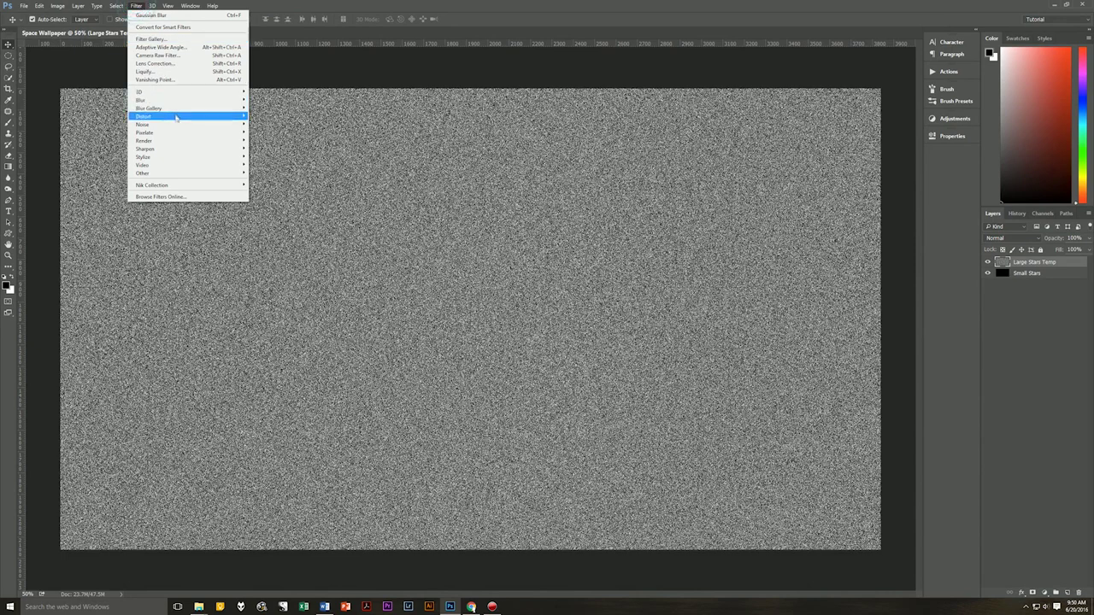
mouse_move(183, 100)
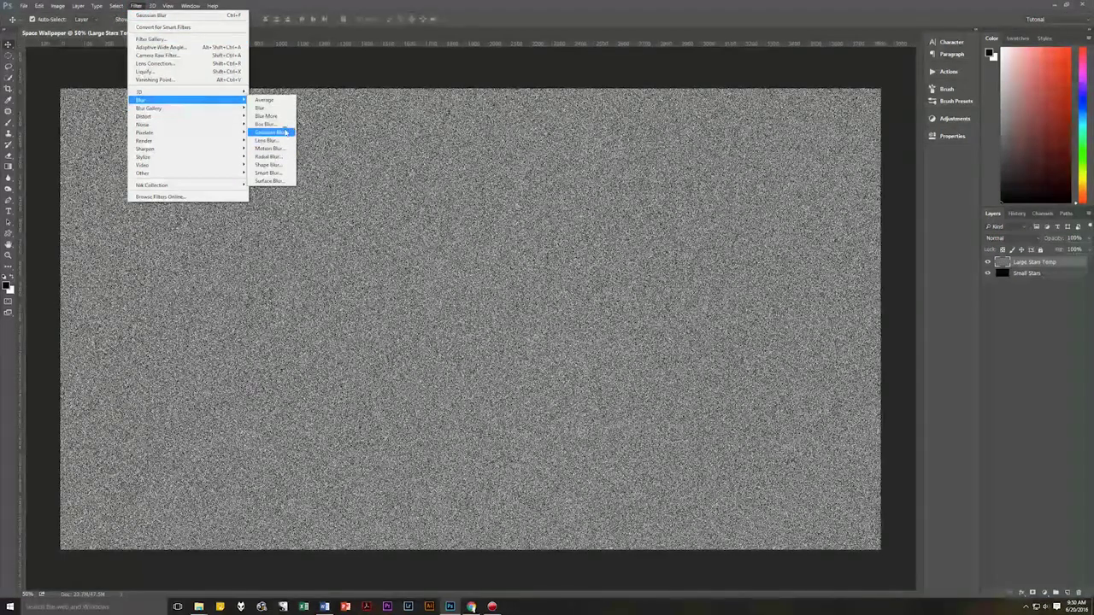
left_click(270, 132)
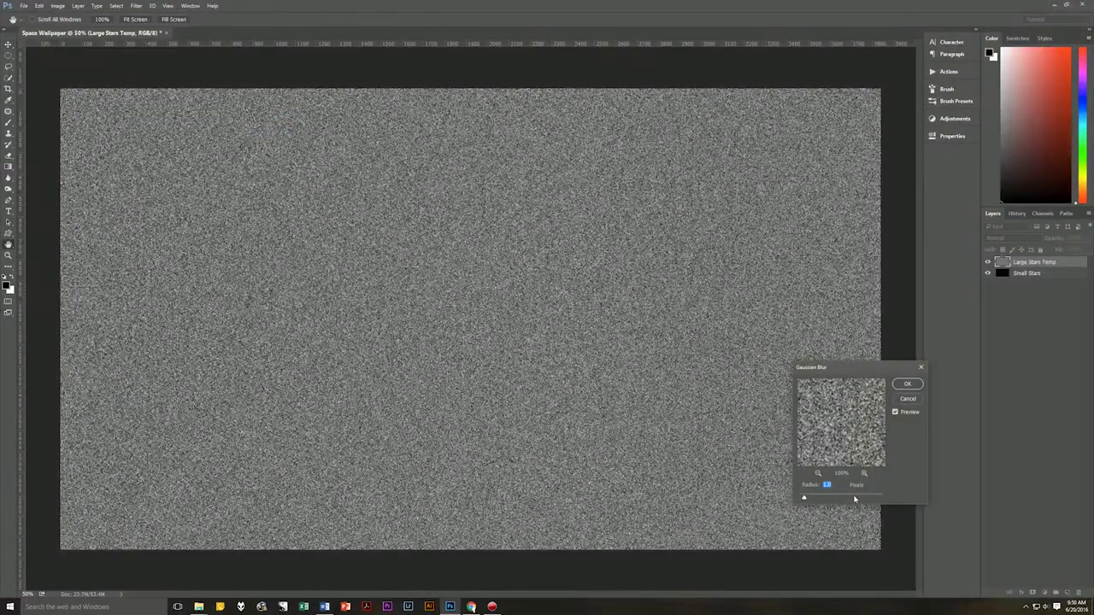
type("4")
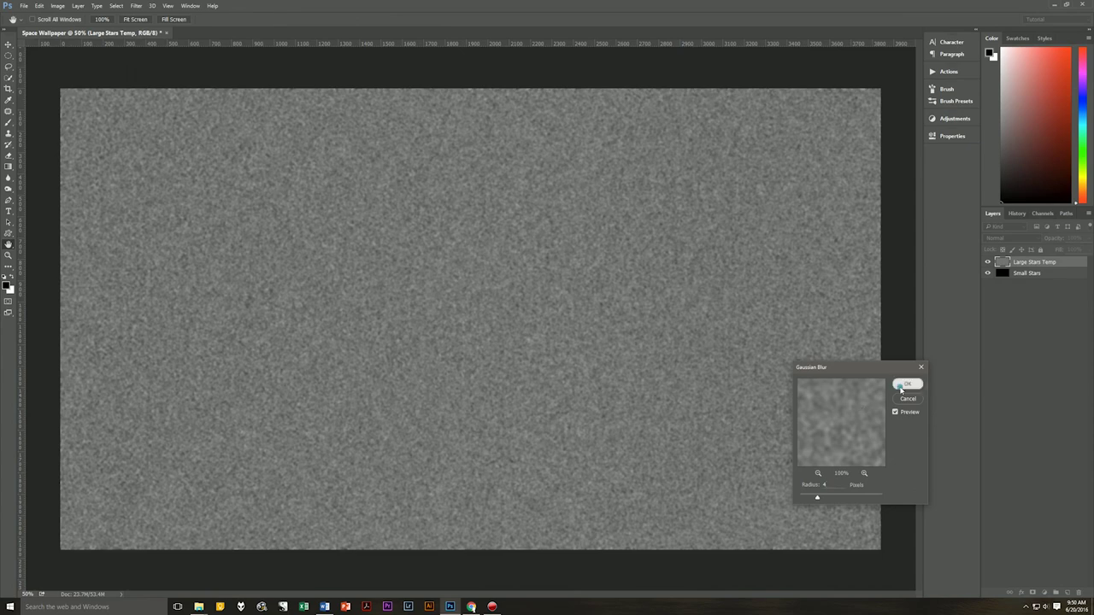
left_click(901, 389)
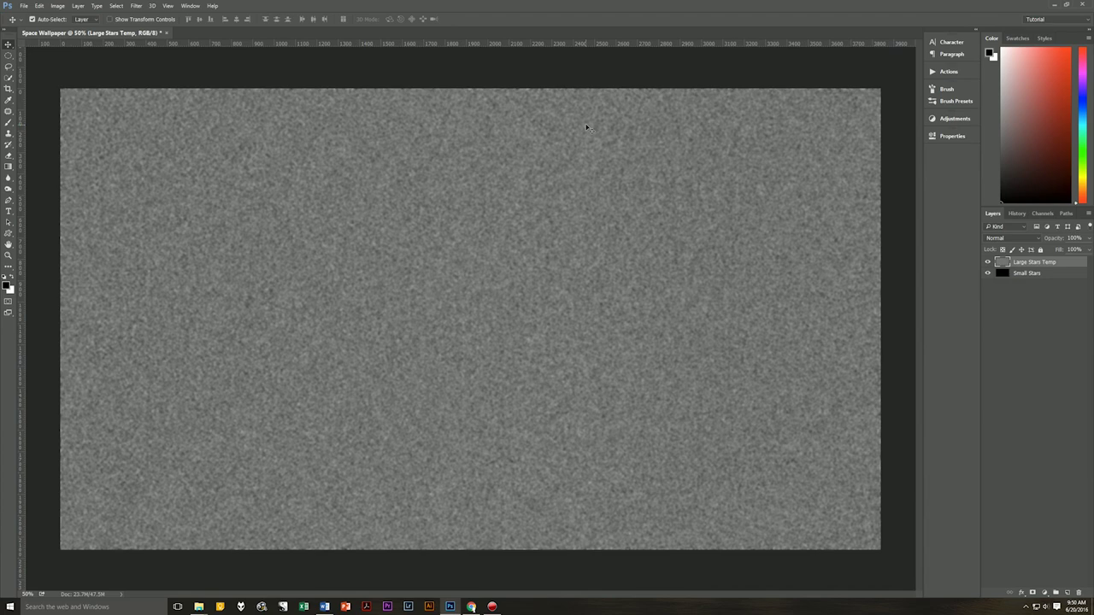
Apply Levels to the Large Stars Temp layer with a black input of 135 and a white input of 150.
key("ctrl+l")
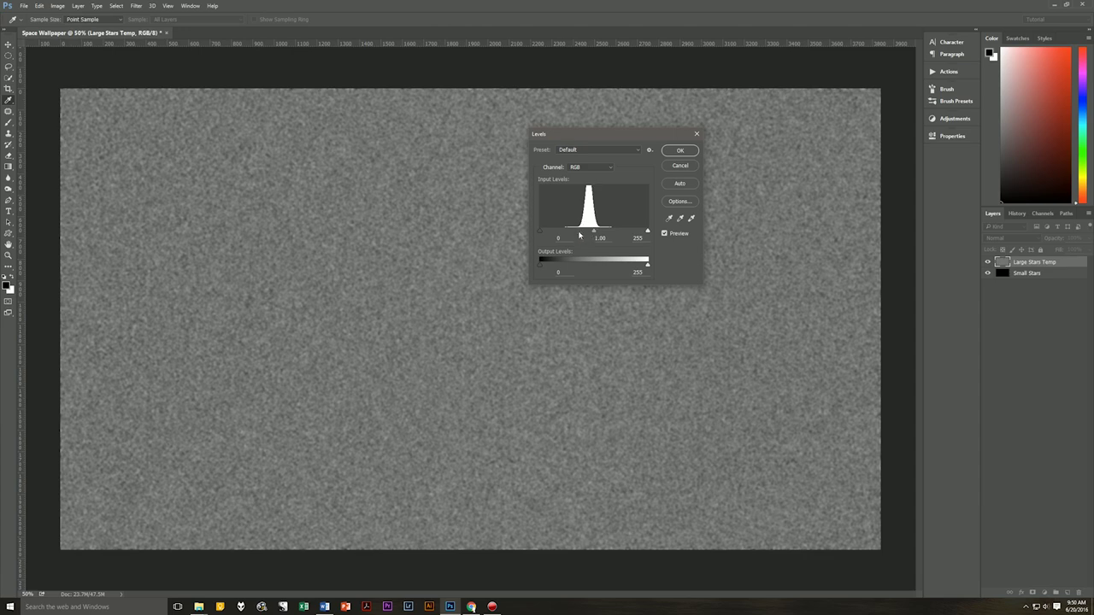
left_click(558, 237)
type("135")
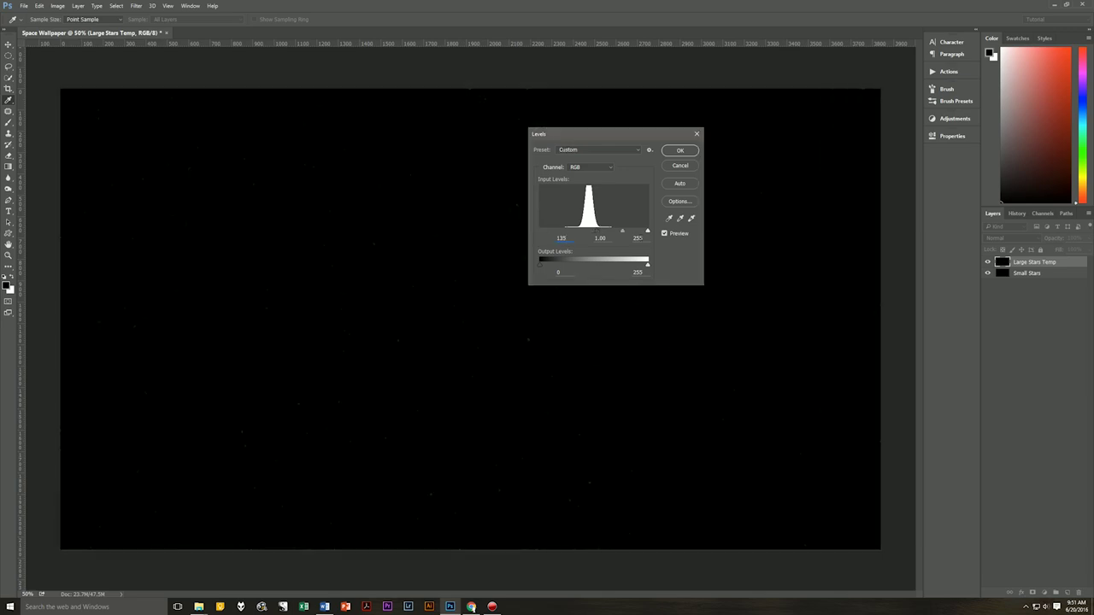
key("Tab")
key("Tab")
type("150")
left_click(679, 152)
left_click(680, 151)
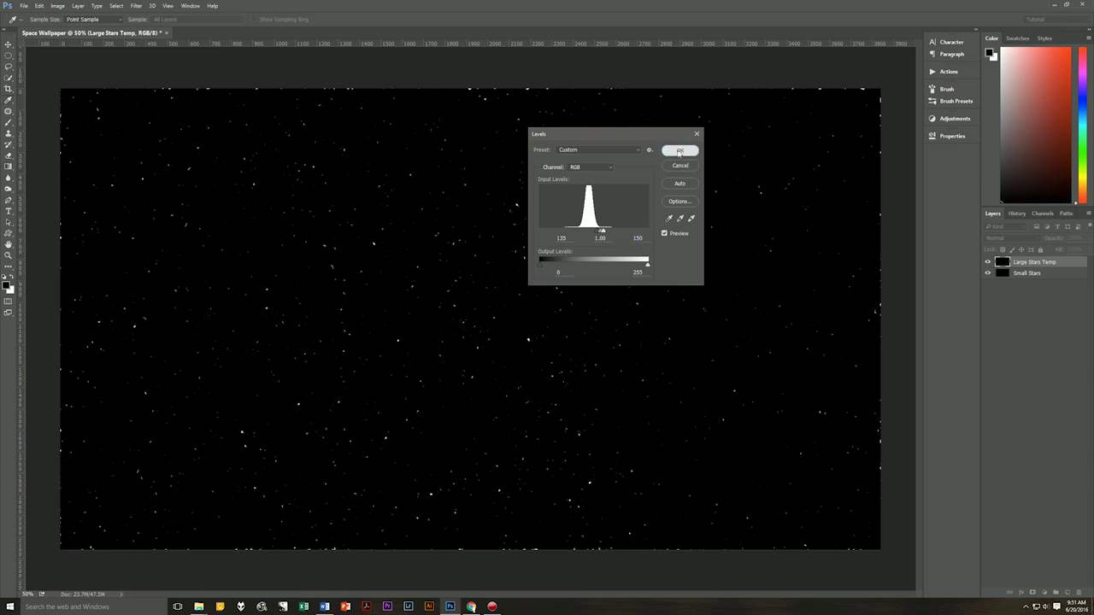
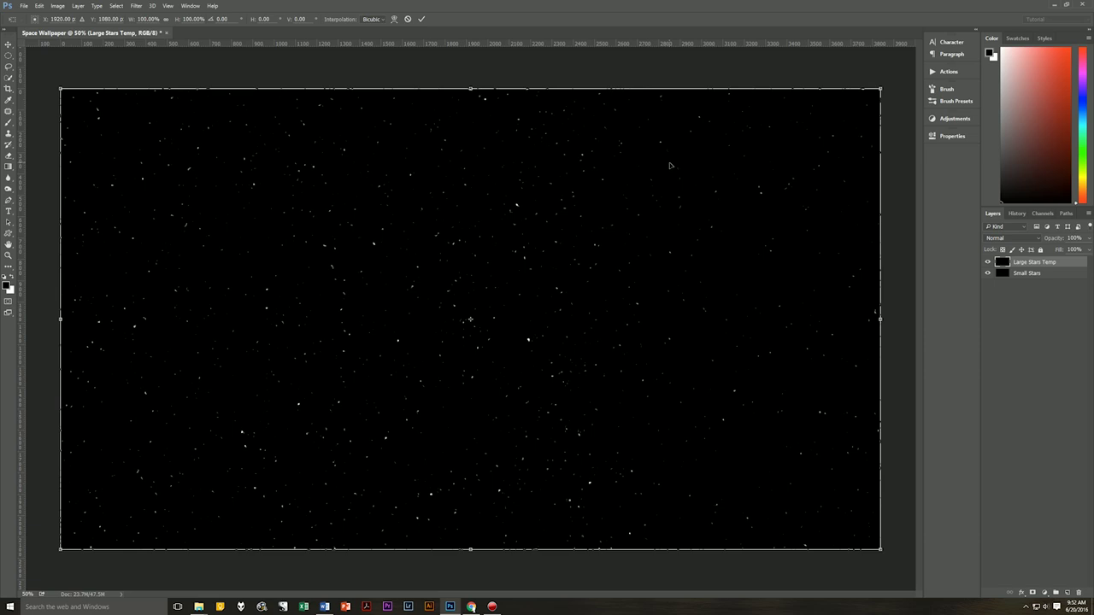
Flip the Large Stars Temp layer vertically and scale it proportionally to 102%.
right_click(669, 174)
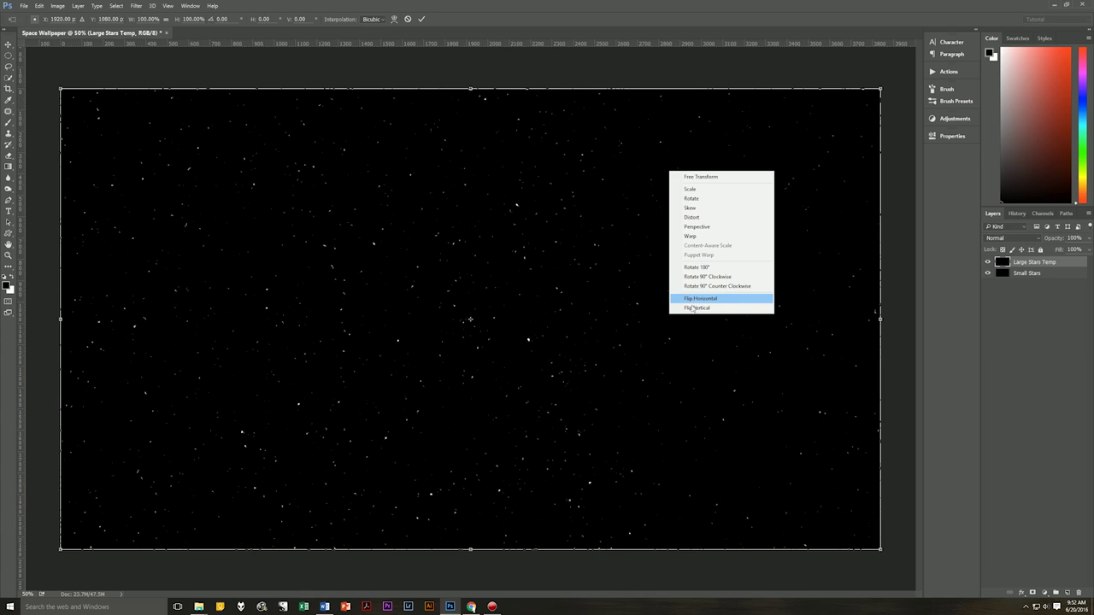
left_click(694, 308)
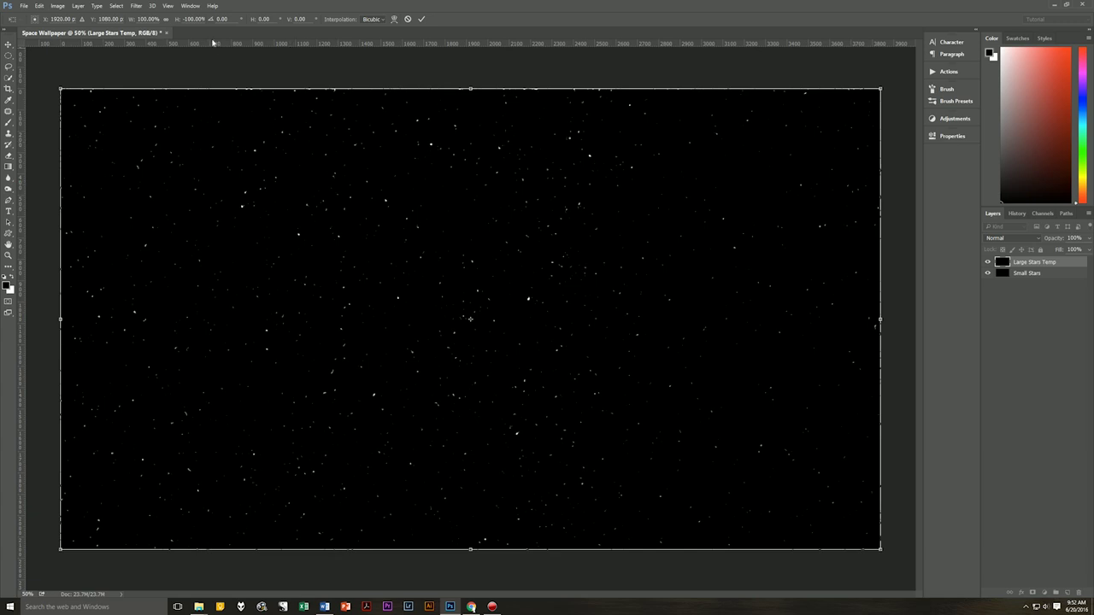
left_click(166, 19)
type("102")
key("Return")
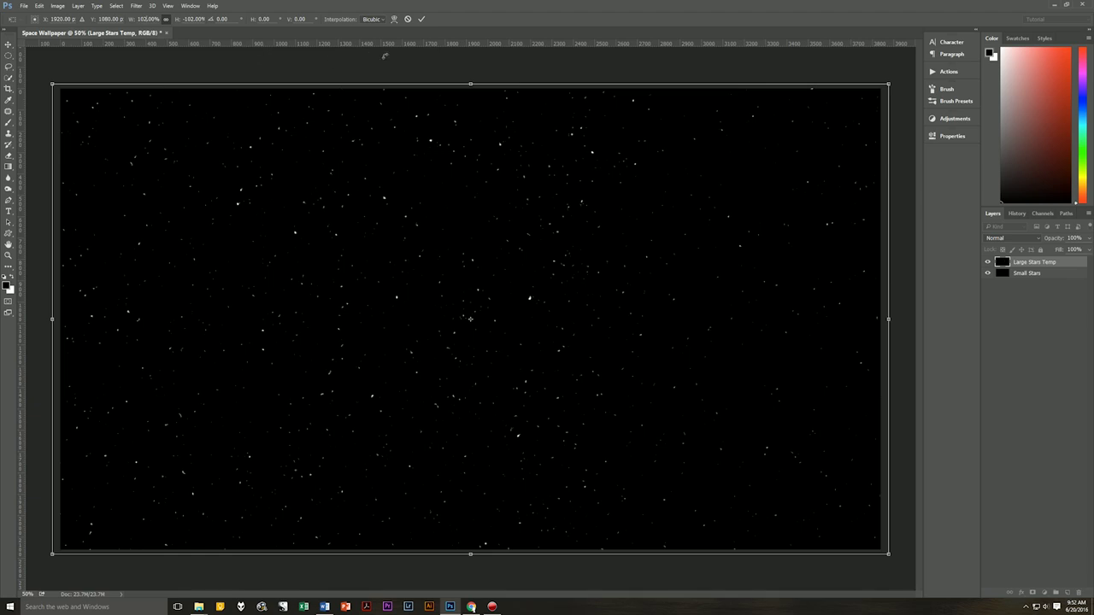
left_click(421, 18)
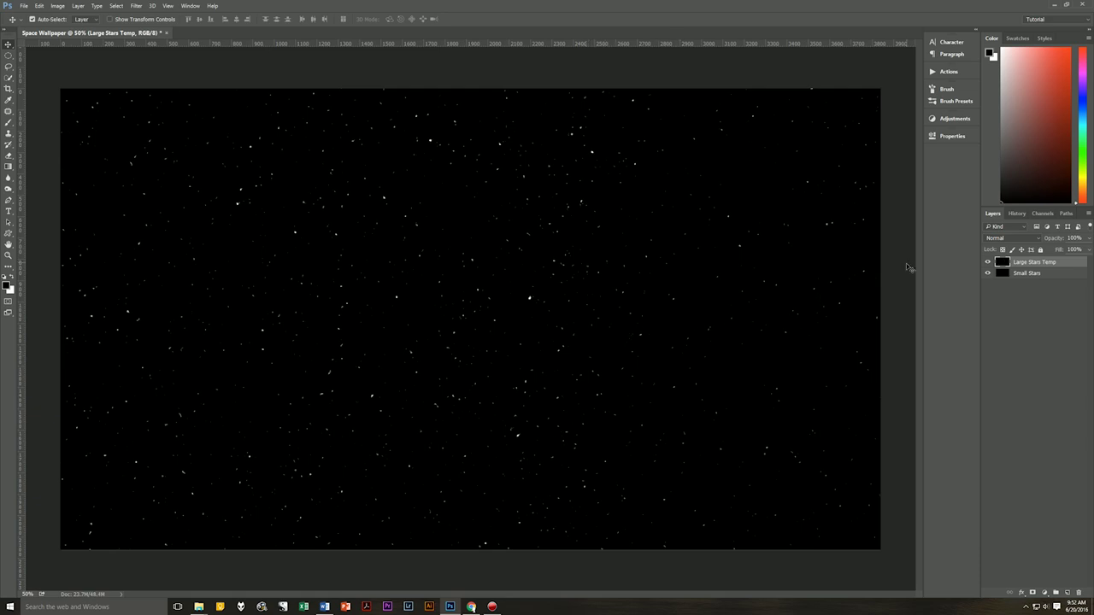
Load the brightness of the RGB channel as a selection and return to the layer list.
left_click(1042, 213)
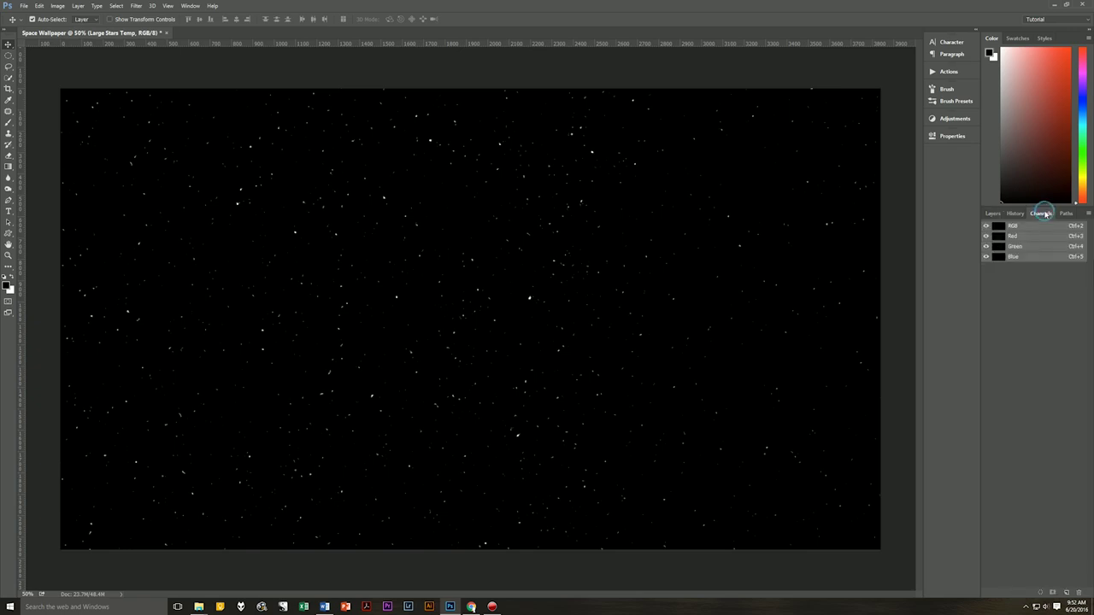
left_click(197, 8)
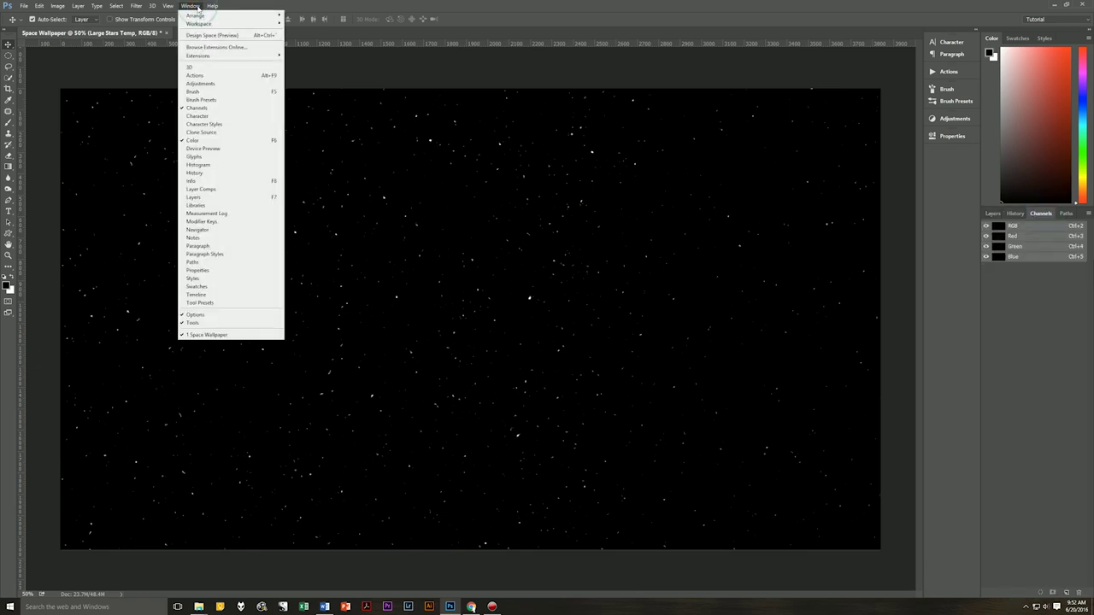
left_click(391, 5)
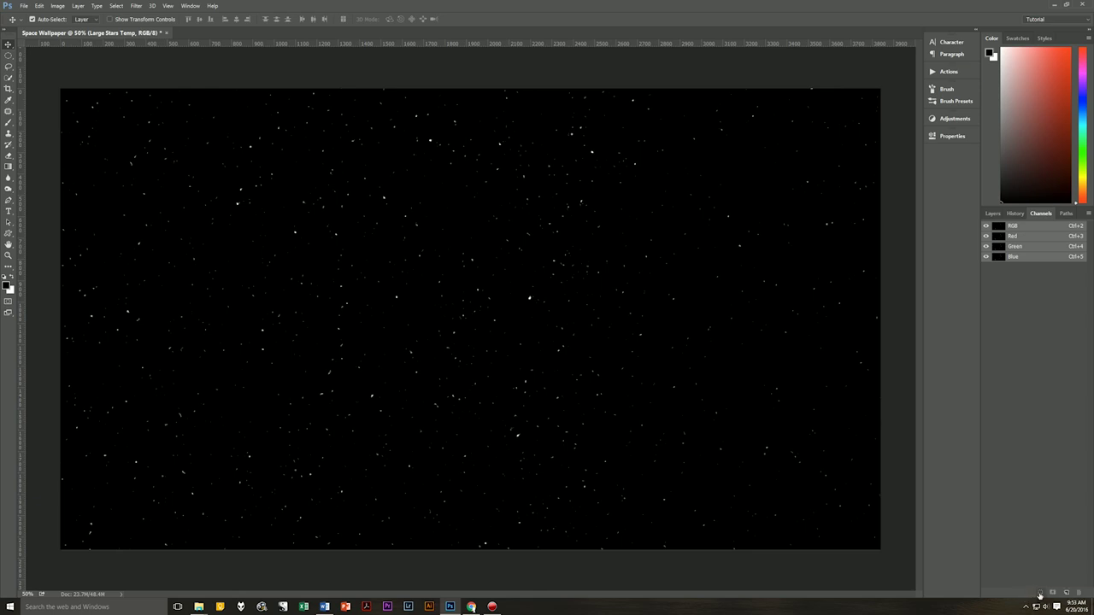
left_click(1039, 593)
left_click(993, 215)
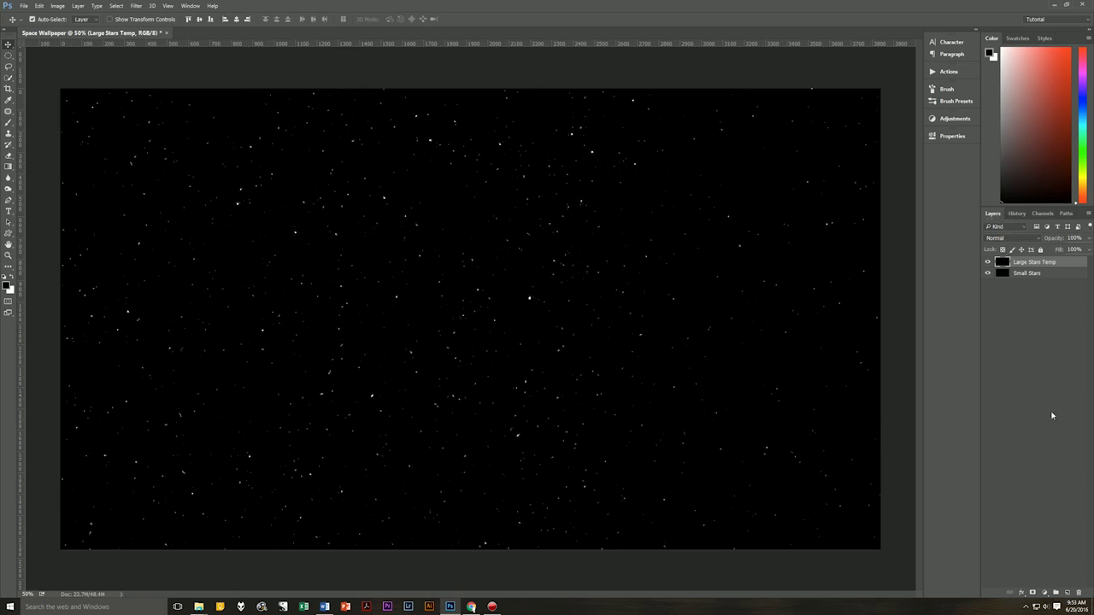
Create a new layer named Large Stars and fill the star selection on it with white.
left_click(1065, 592)
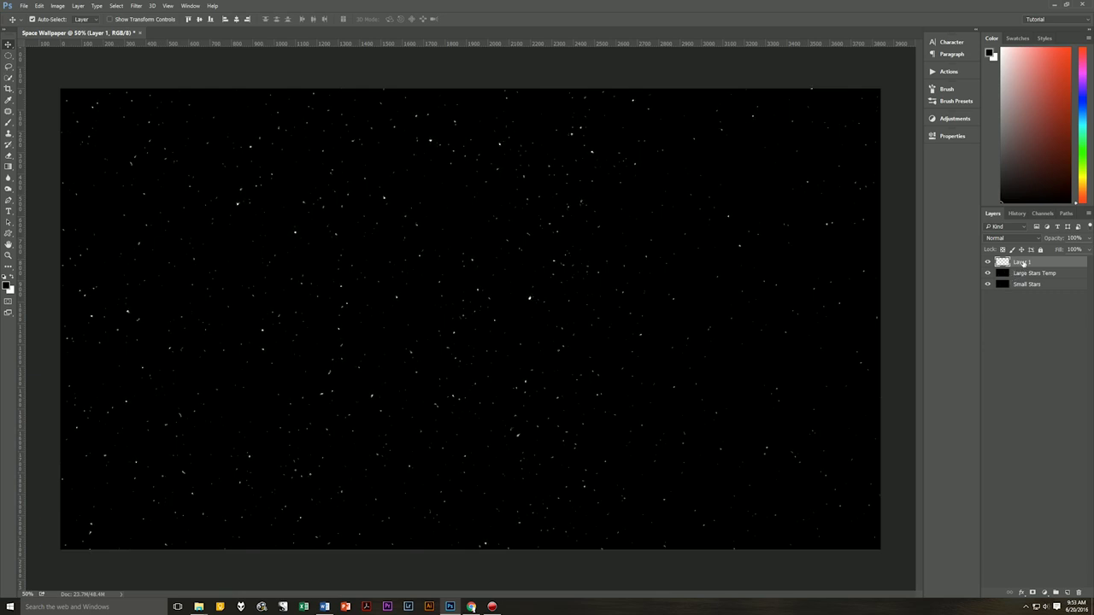
double_click(1024, 264)
key("Return")
key("ctrl+t")
key("Return")
key("ctrl")
Hide the Large Stars Temp layer to check the star layers, and delete it.
left_click(988, 273)
left_click(988, 262)
left_click(988, 263)
left_click(1043, 274)
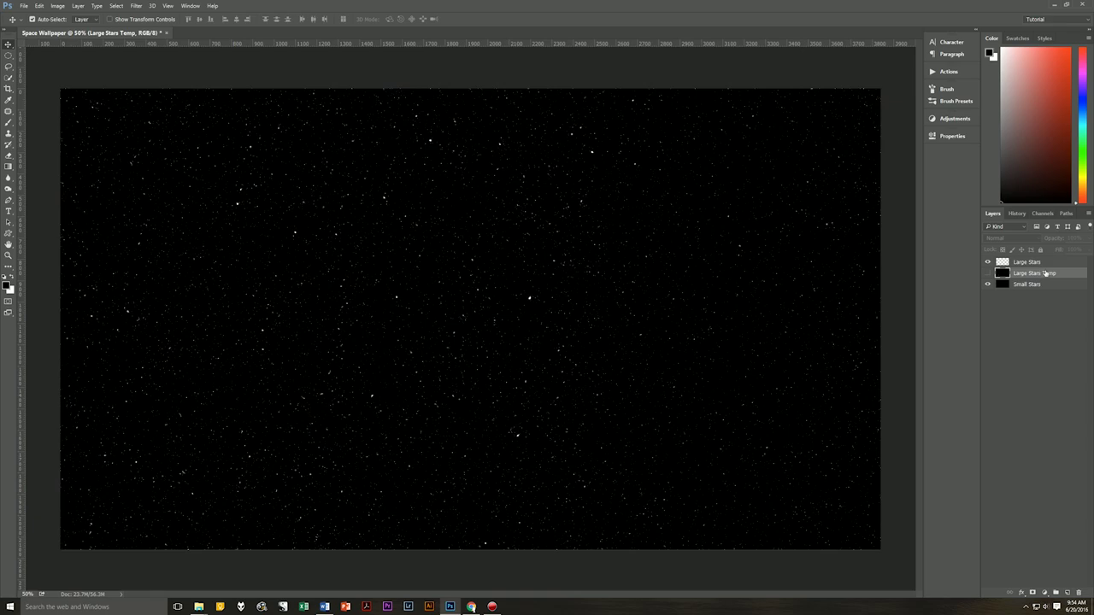
left_click_drag(1044, 273, 1078, 591)
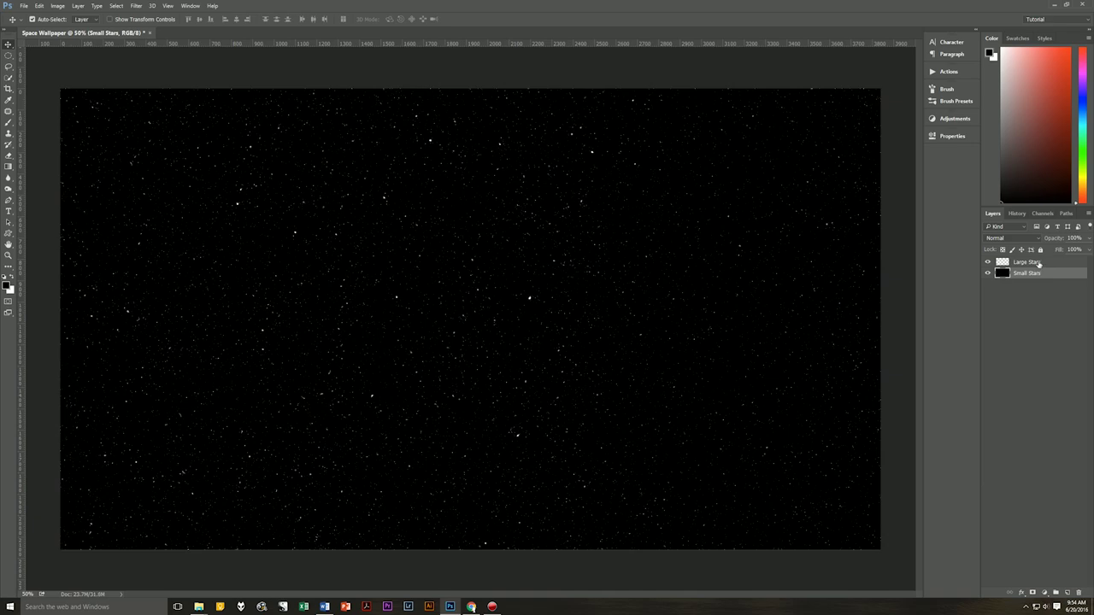
Add an Outer Glow effect to the Large Stars layer and reset its settings to default.
left_click(1038, 263)
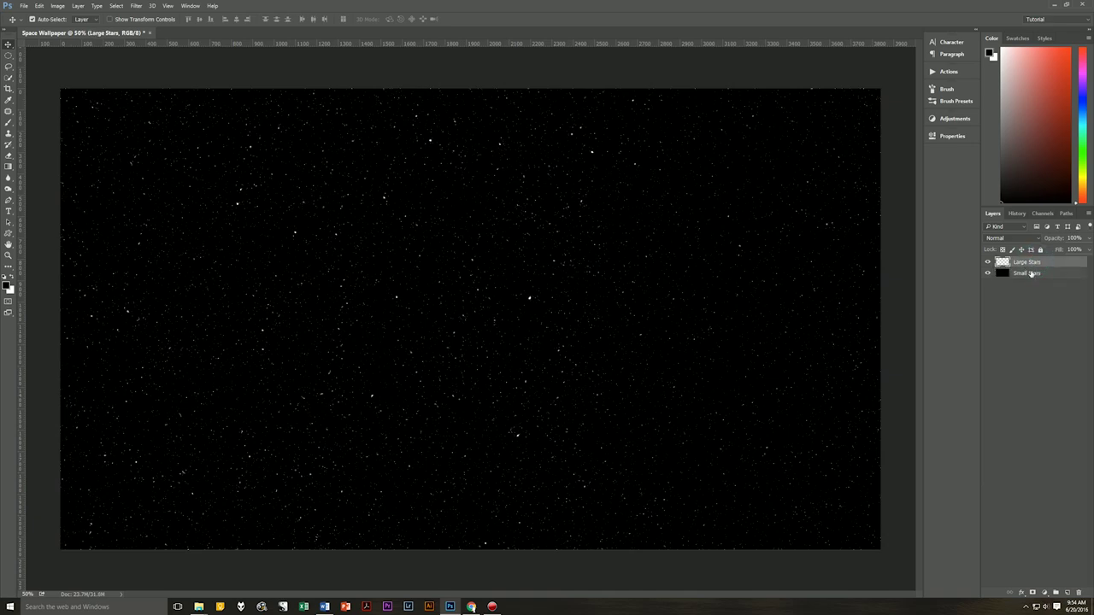
left_click(1031, 273)
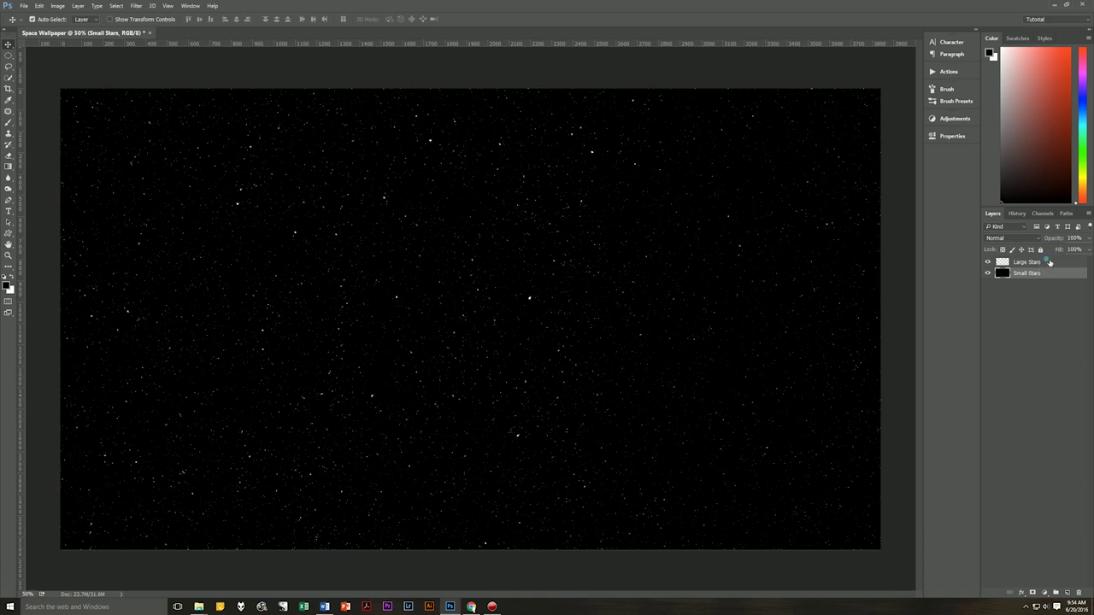
left_click(1049, 263)
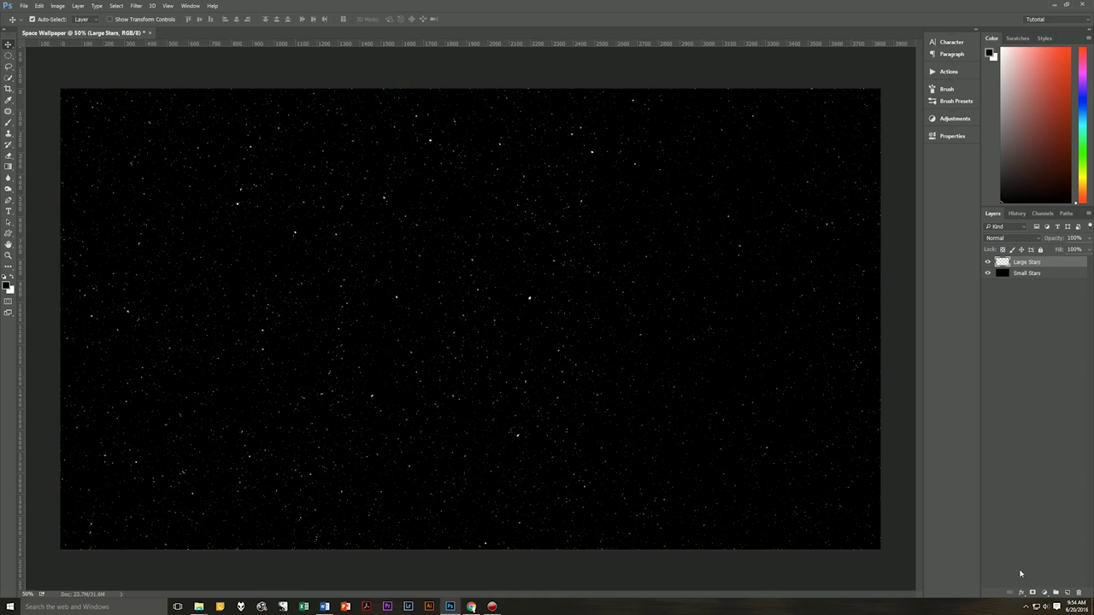
left_click(1021, 594)
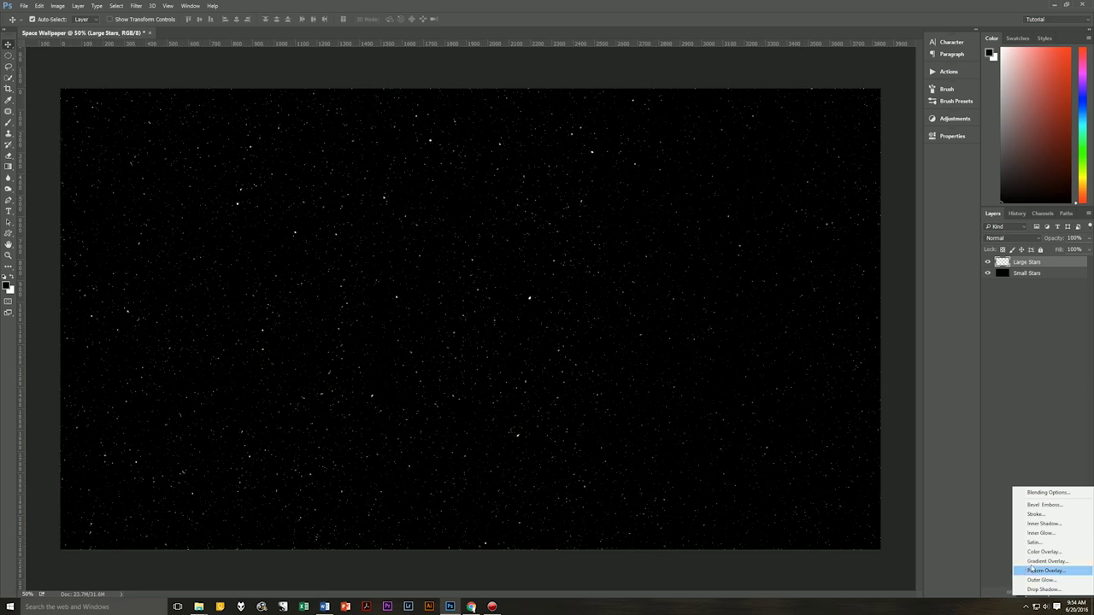
left_click(1041, 580)
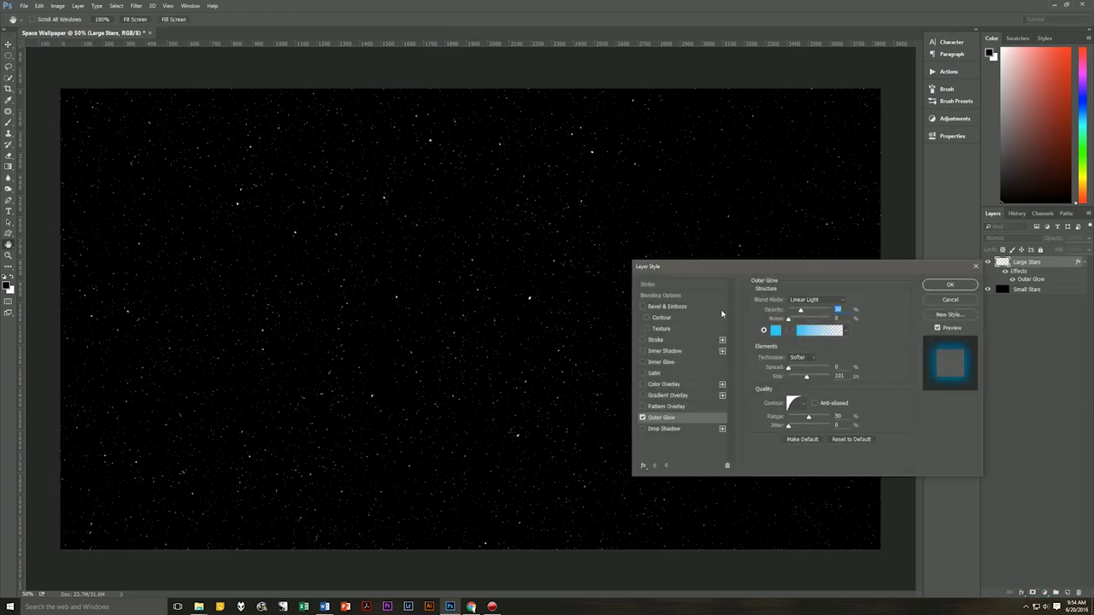
left_click_drag(771, 264, 642, 172)
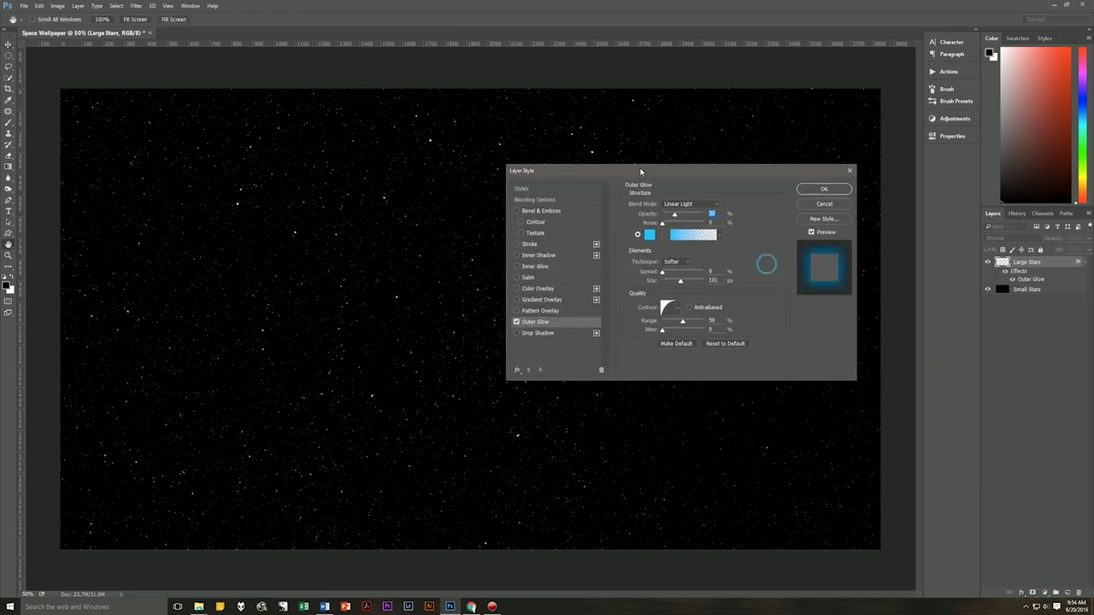
left_click(725, 343)
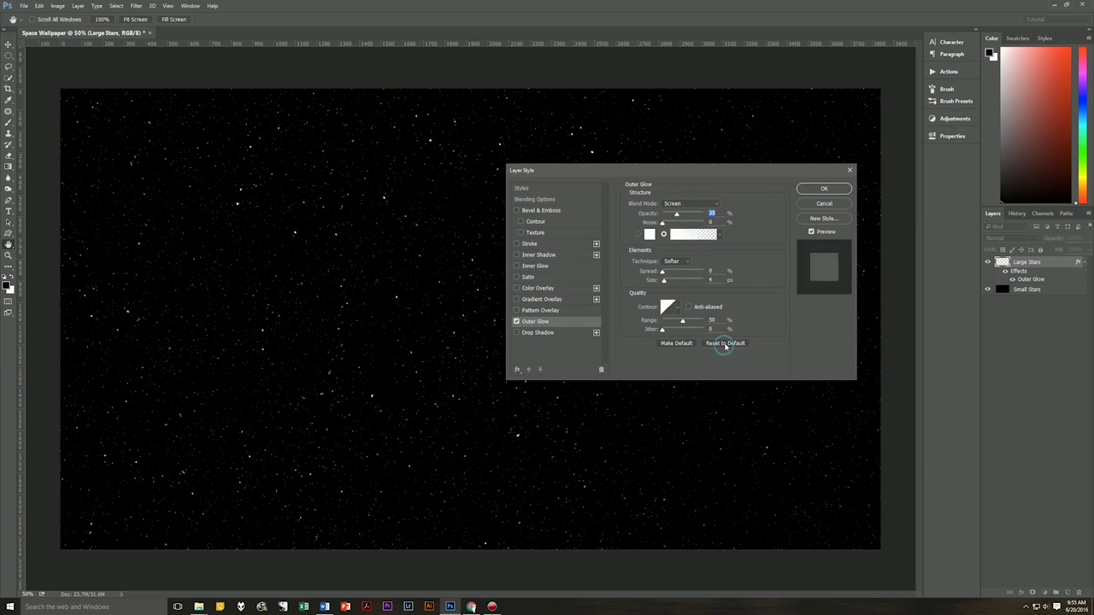
Set the Outer Glow to Normal blend mode, 100% opacity and a solid white color.
left_click(682, 205)
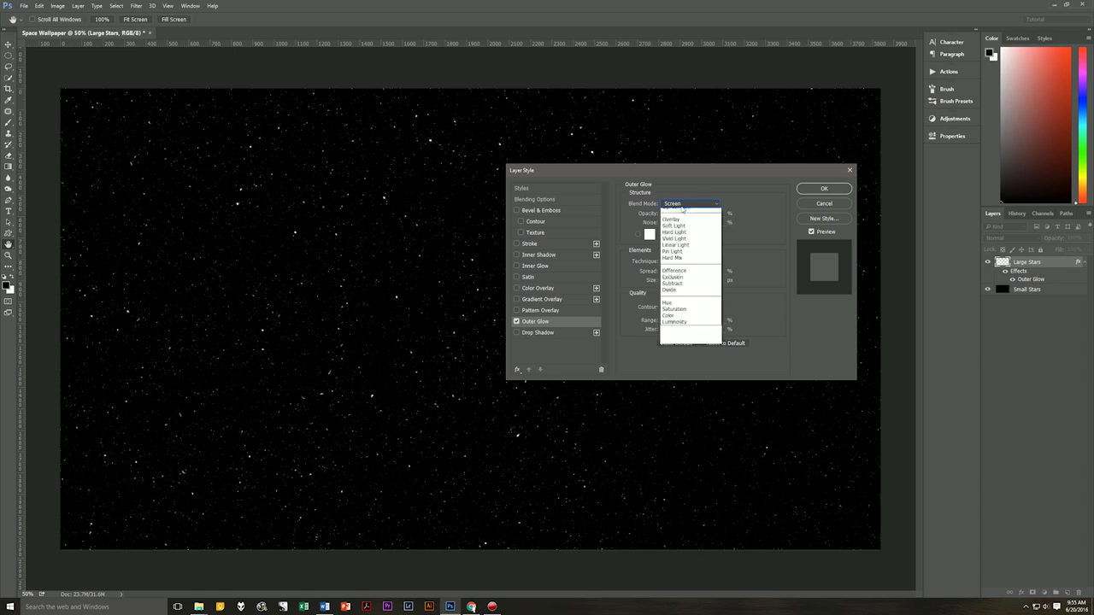
left_click(675, 212)
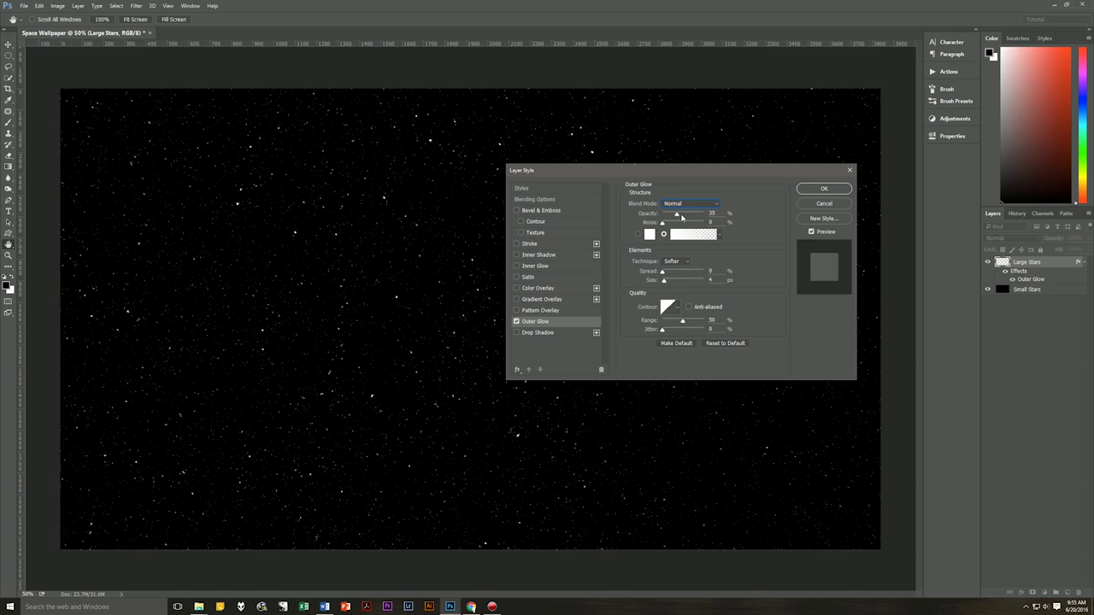
mouse_move(676, 214)
left_mouse_down()
mouse_move(703, 213)
mouse_move(664, 222)
left_mouse_up()
left_click(655, 234)
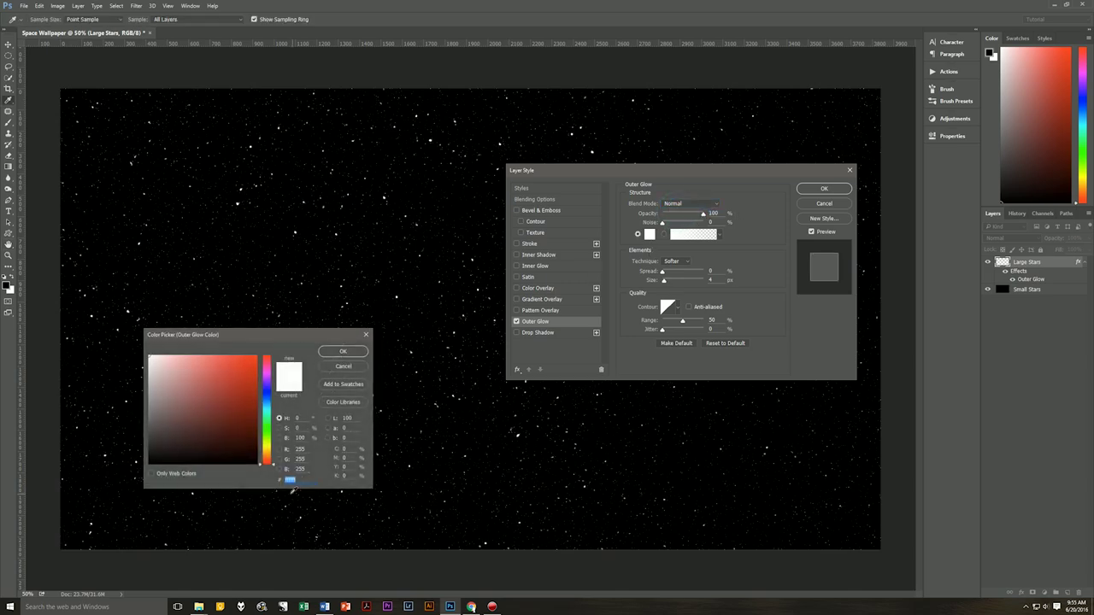
left_click(354, 350)
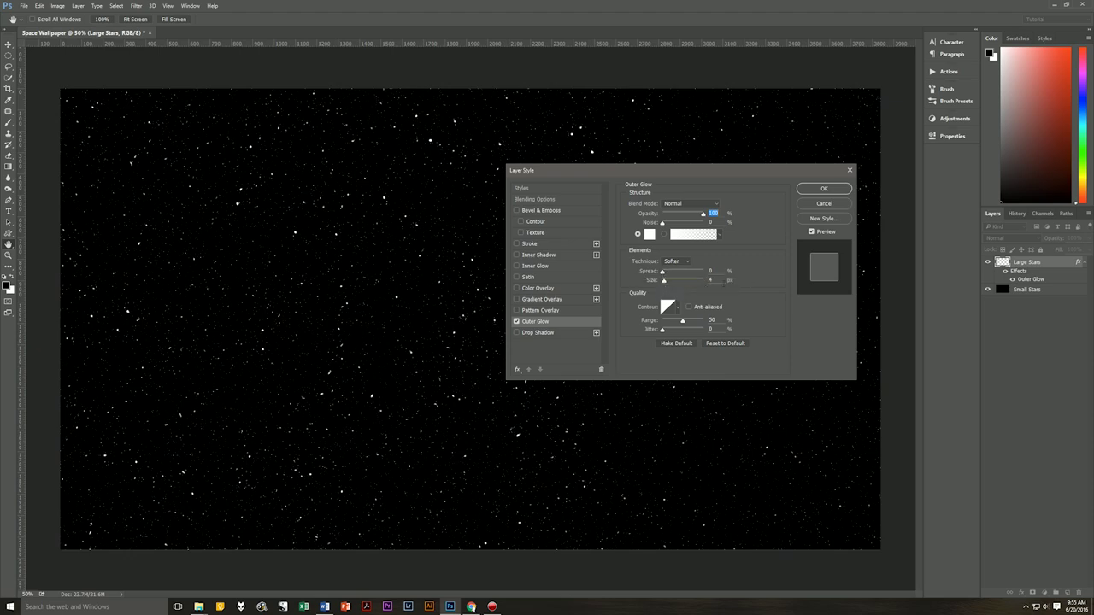
Set the Outer Glow size to 25 px, choose the multi-peaked contour preset and apply the effect.
left_click(711, 280)
type("25")
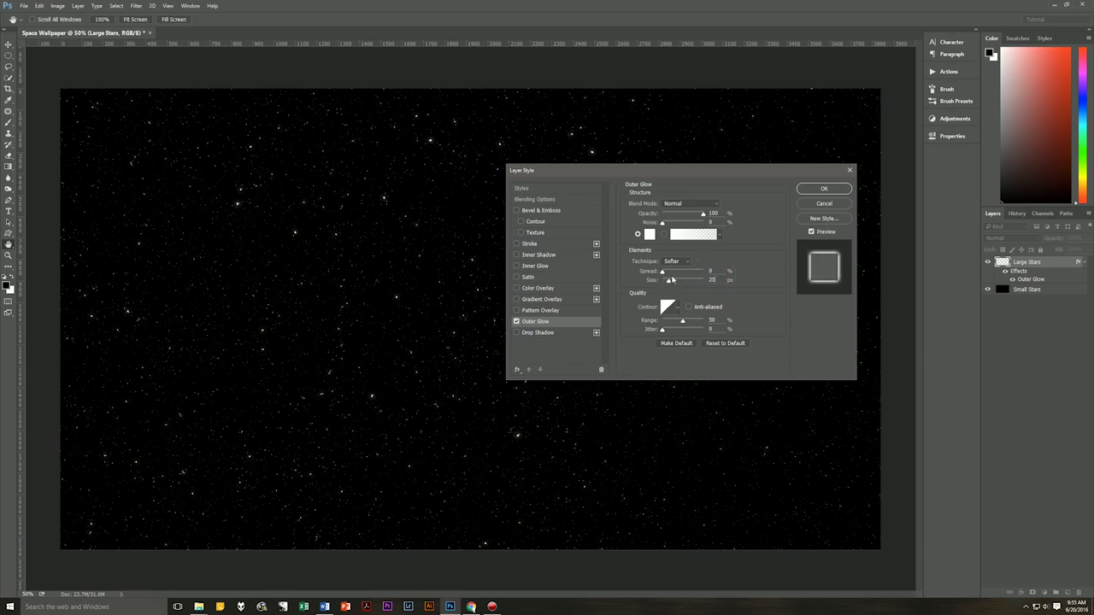
left_click(681, 308)
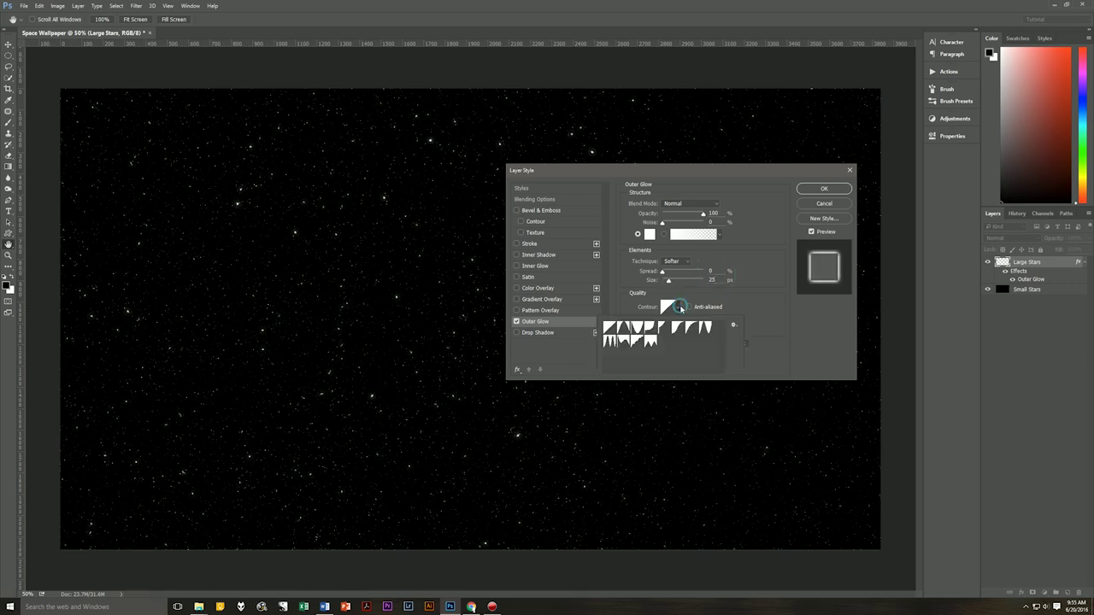
left_click(611, 341)
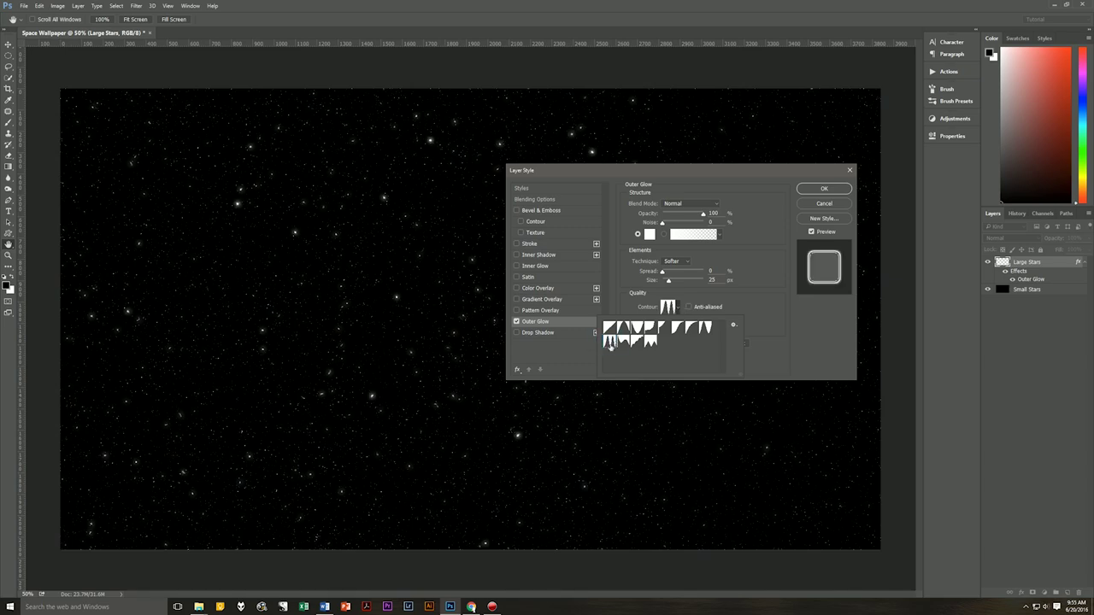
left_click(753, 296)
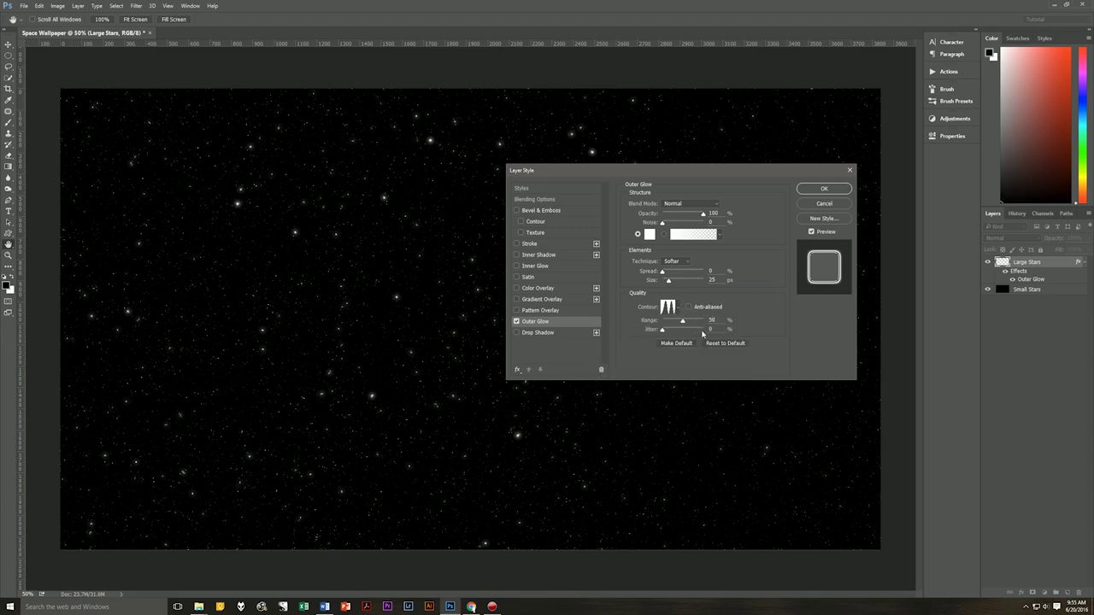
left_click(825, 189)
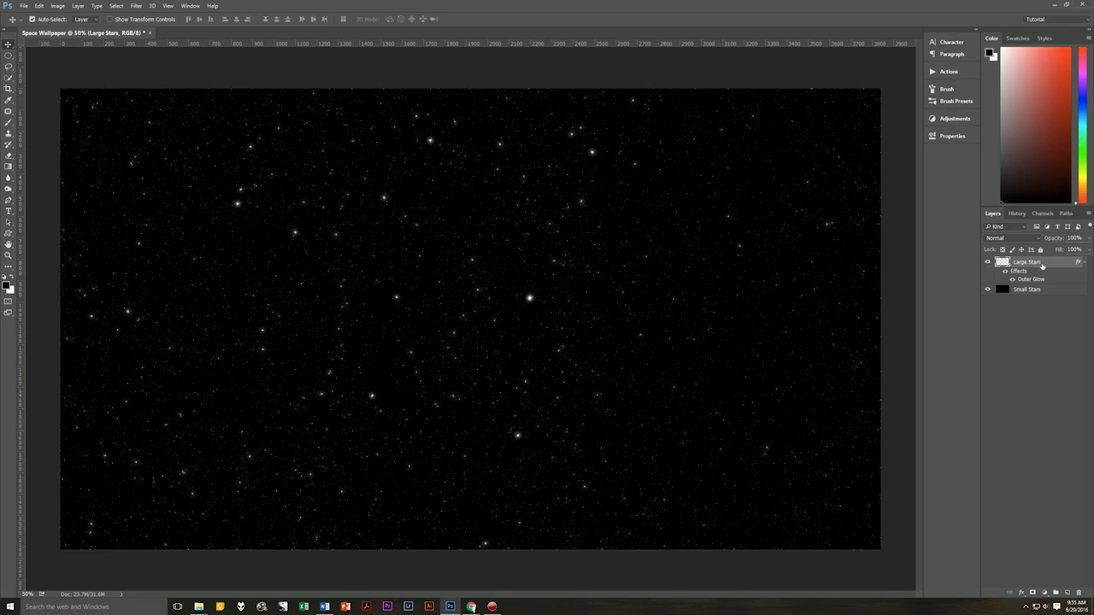
Convert the Large Stars and Small Stars layers into one smart object and rename it Stars.
left_click(1083, 263)
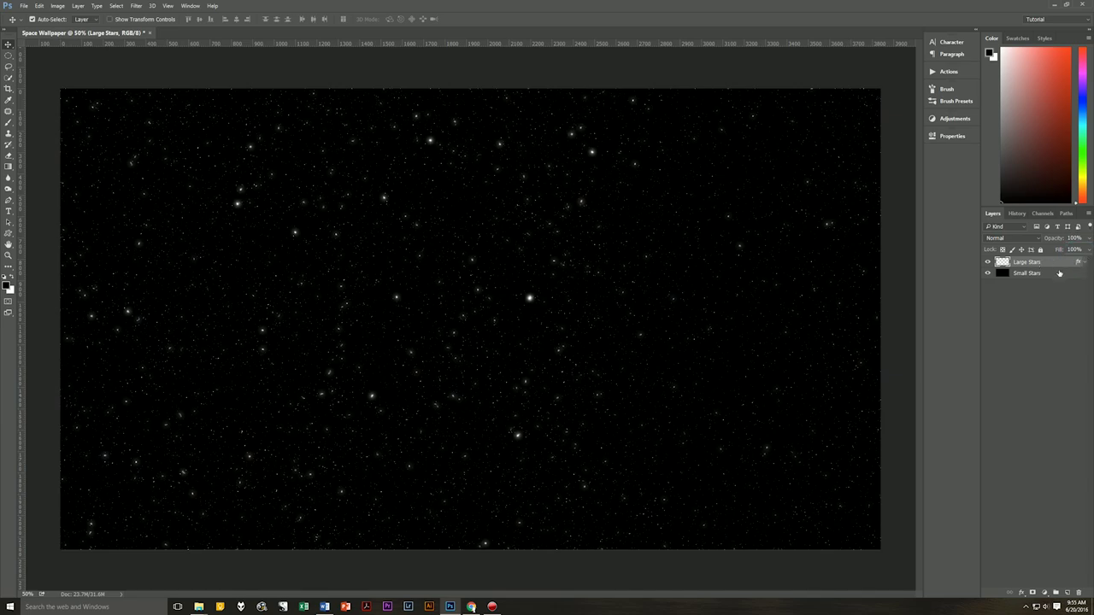
left_click(1060, 273, "shift")
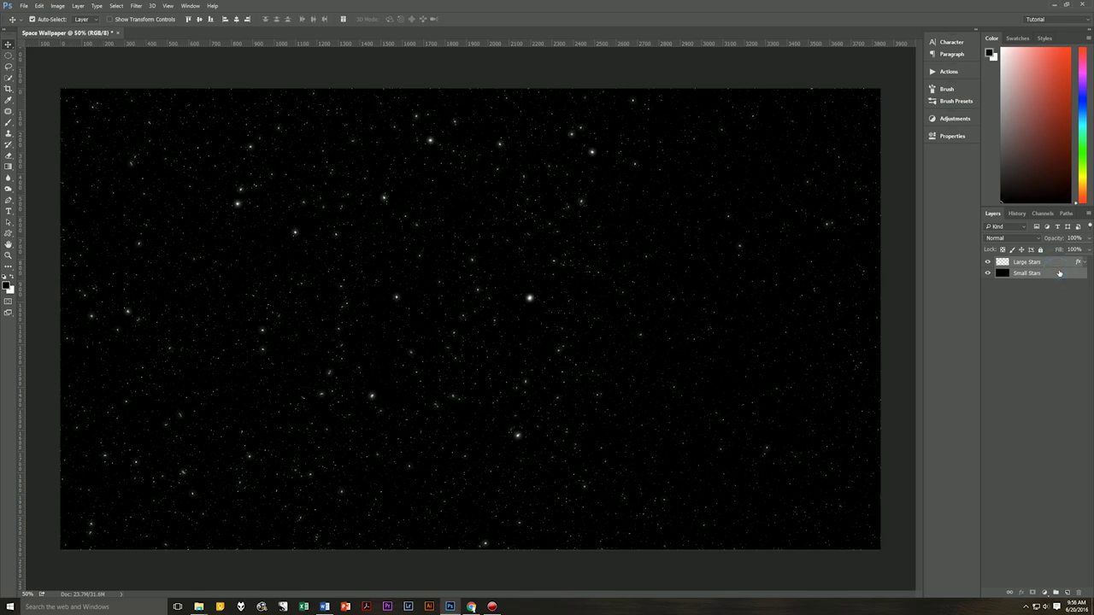
right_click(1060, 272)
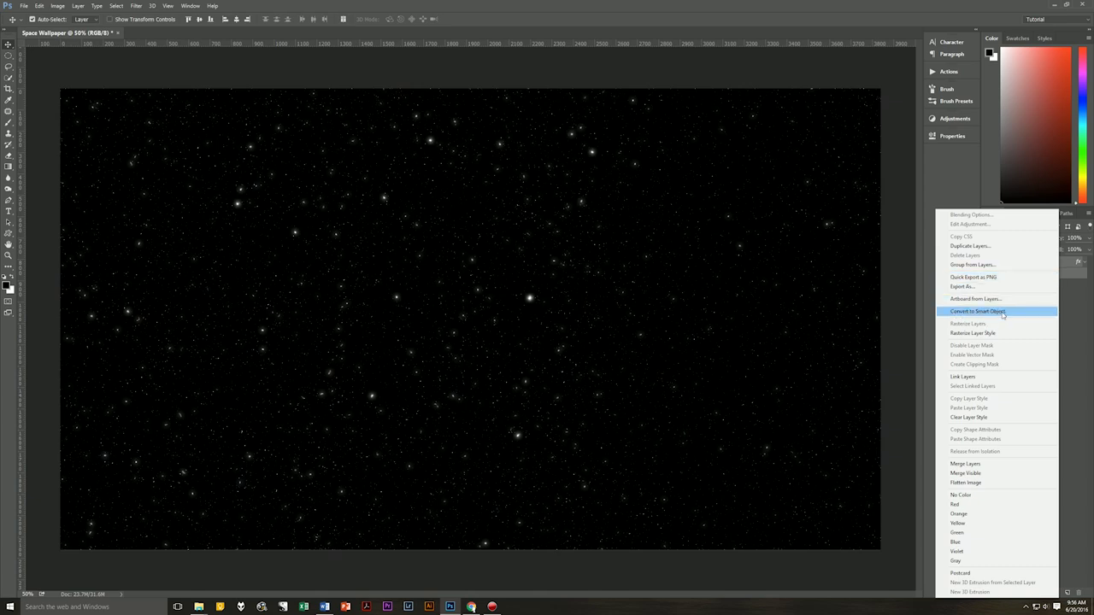
left_click(1004, 313)
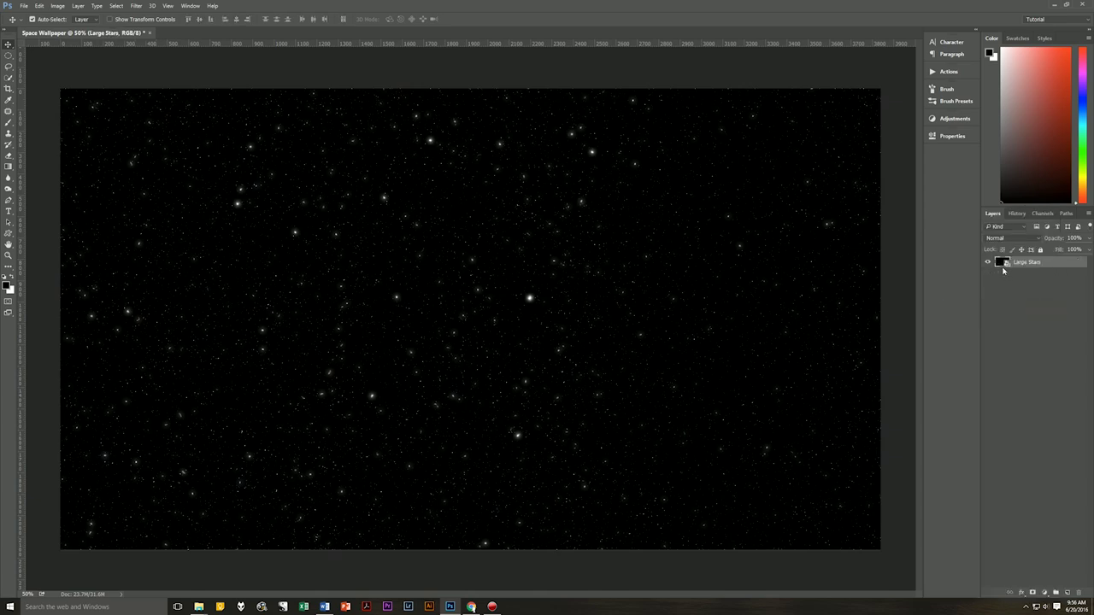
double_click(1032, 264)
type("Stars")
key("Return")
Create a new layer named Clouds above Stars and fill it with black.
left_click(1066, 592)
double_click(1025, 263)
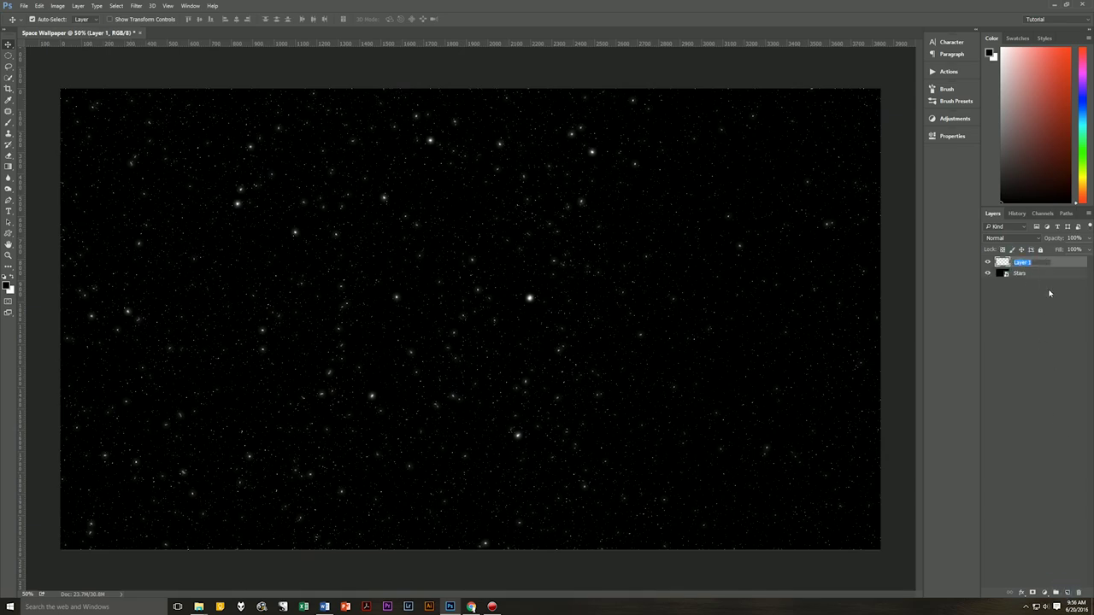
type("Clouds")
key("Return")
key("alt+BackSpace")
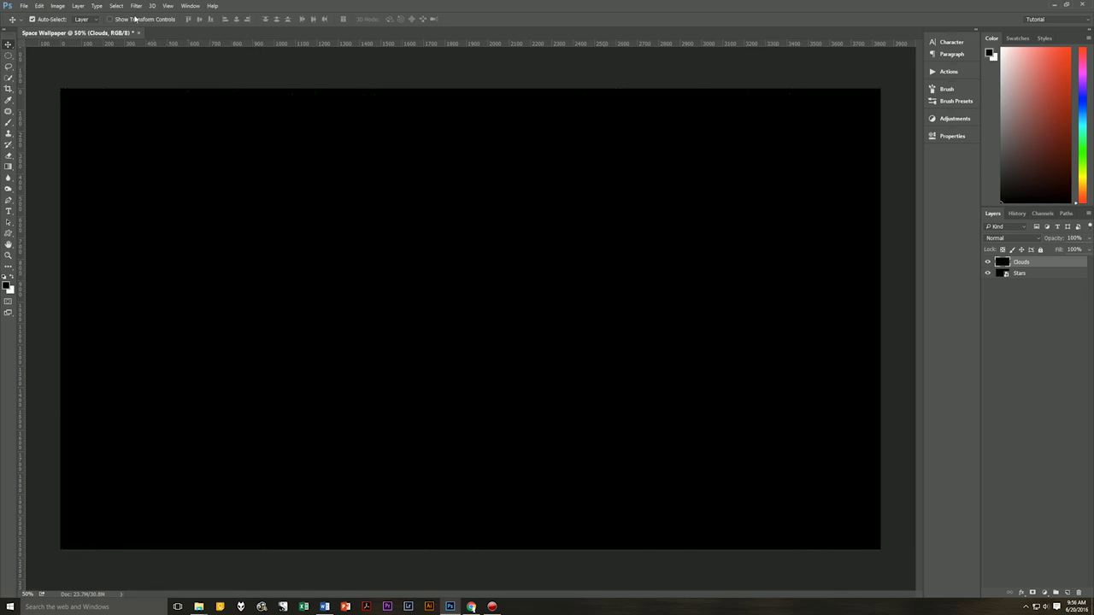
Render the Clouds filter on the Clouds layer.
left_click(136, 6)
mouse_move(158, 125)
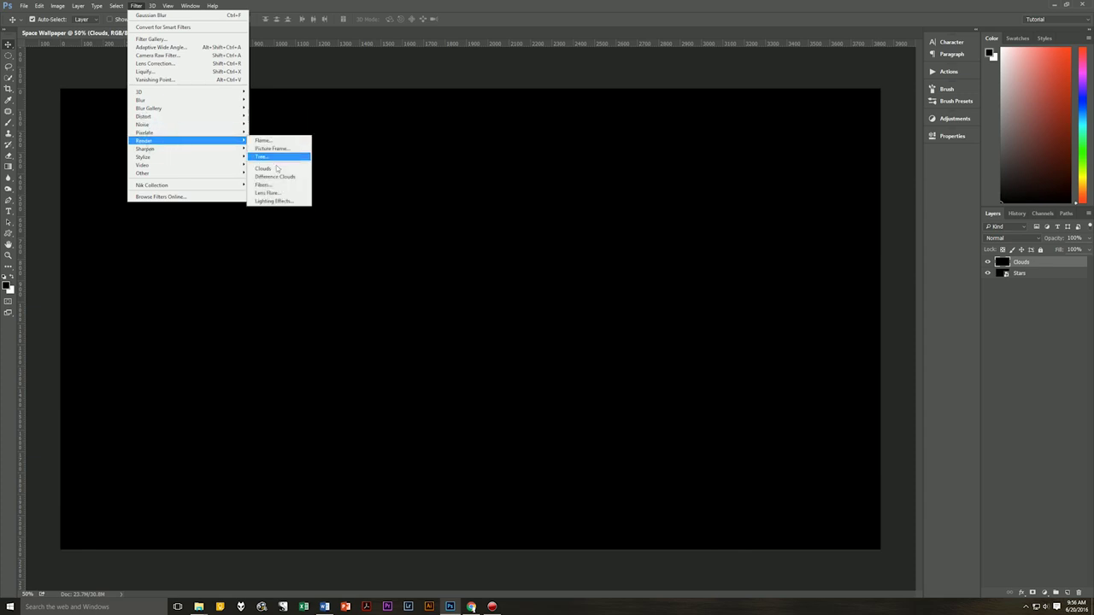
left_click(270, 168)
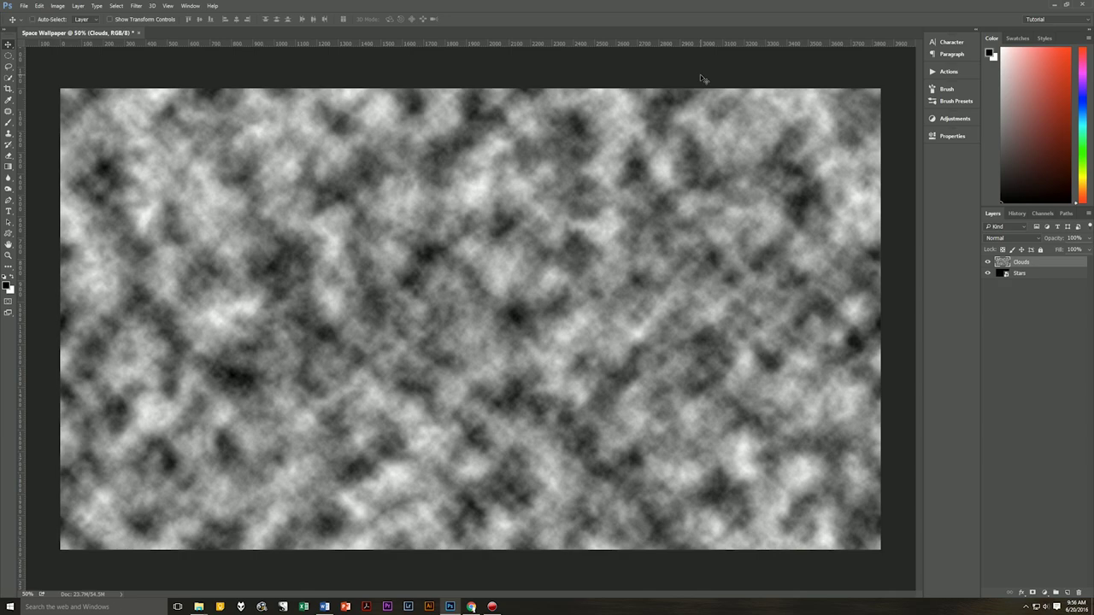
Re-render the Clouds filter until the pattern varies, and set the Clouds layer's blend mode to Color Dodge.
key("ctrl+f")
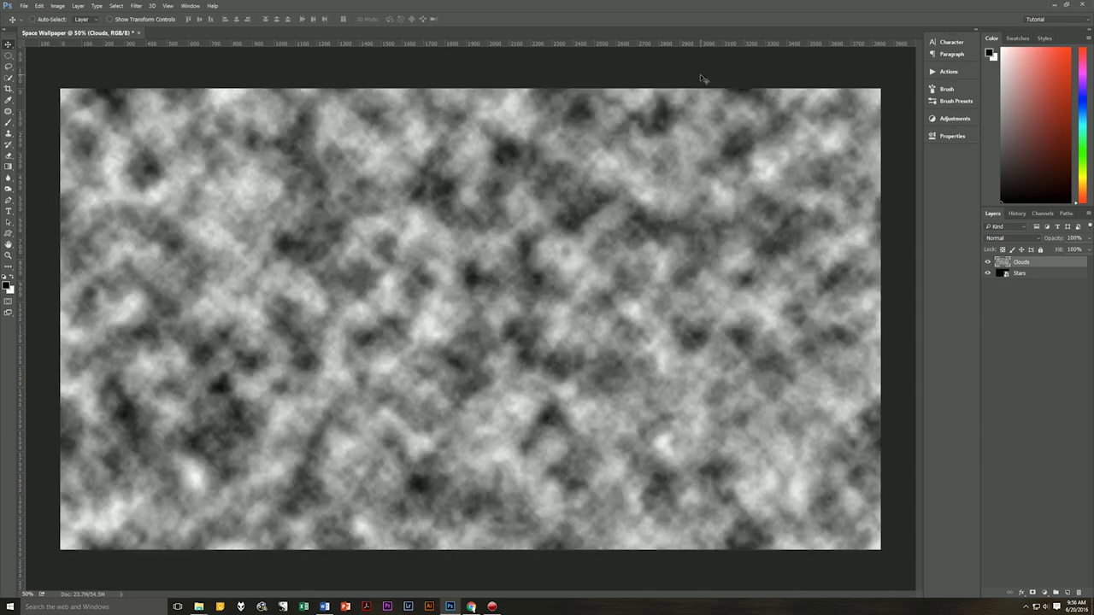
key("ctrl+f")
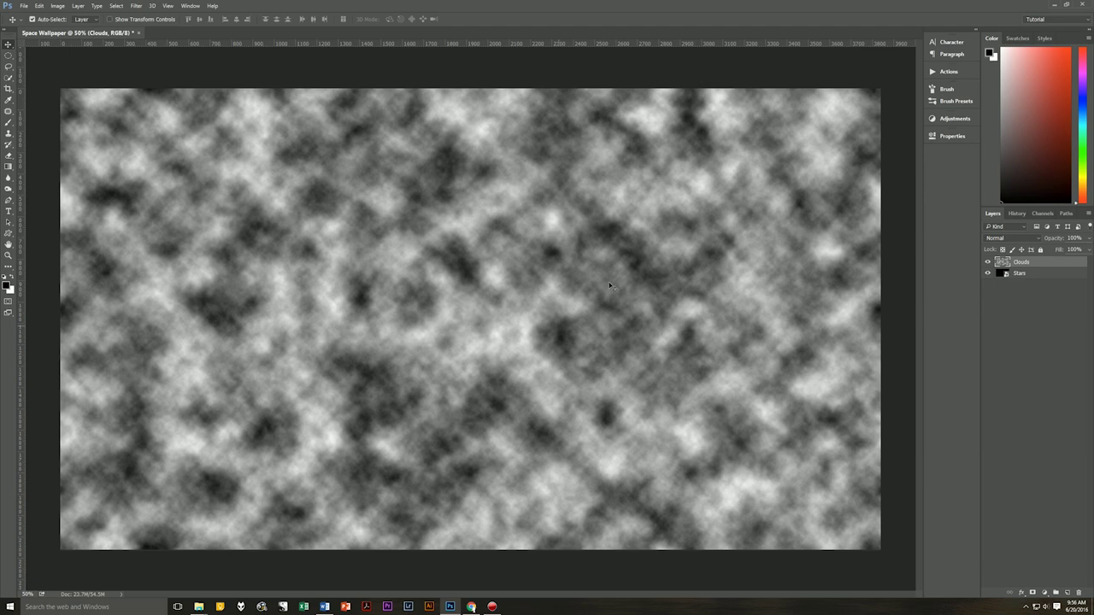
left_click(1019, 238)
left_click(1016, 317)
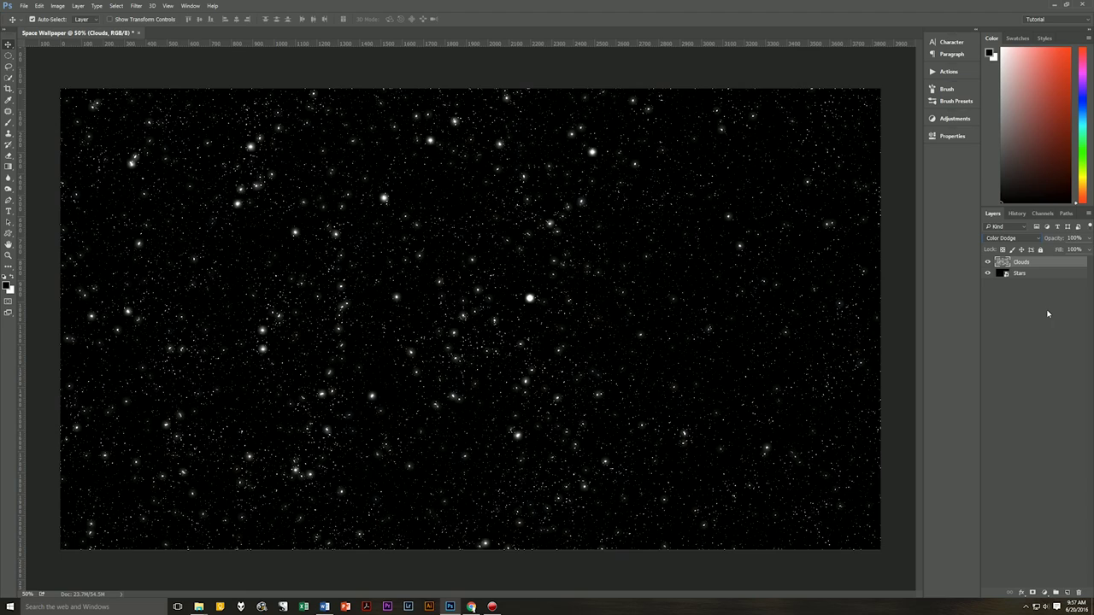
Create a new layer named Color between the Clouds and Stars layers.
left_click(1036, 265)
left_click(1067, 593)
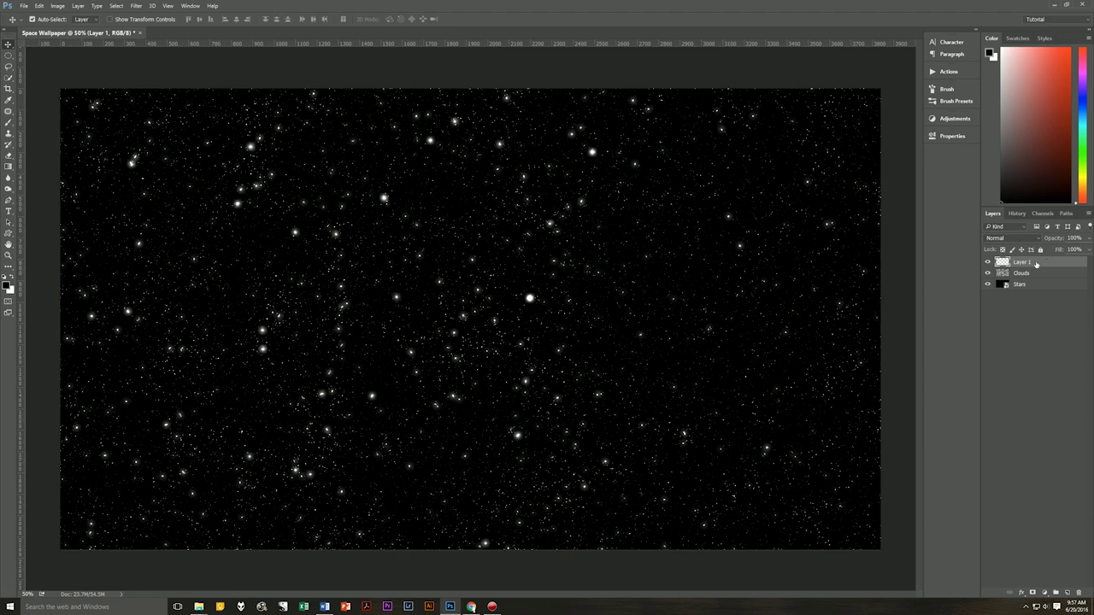
left_click_drag(1041, 264, 1024, 273)
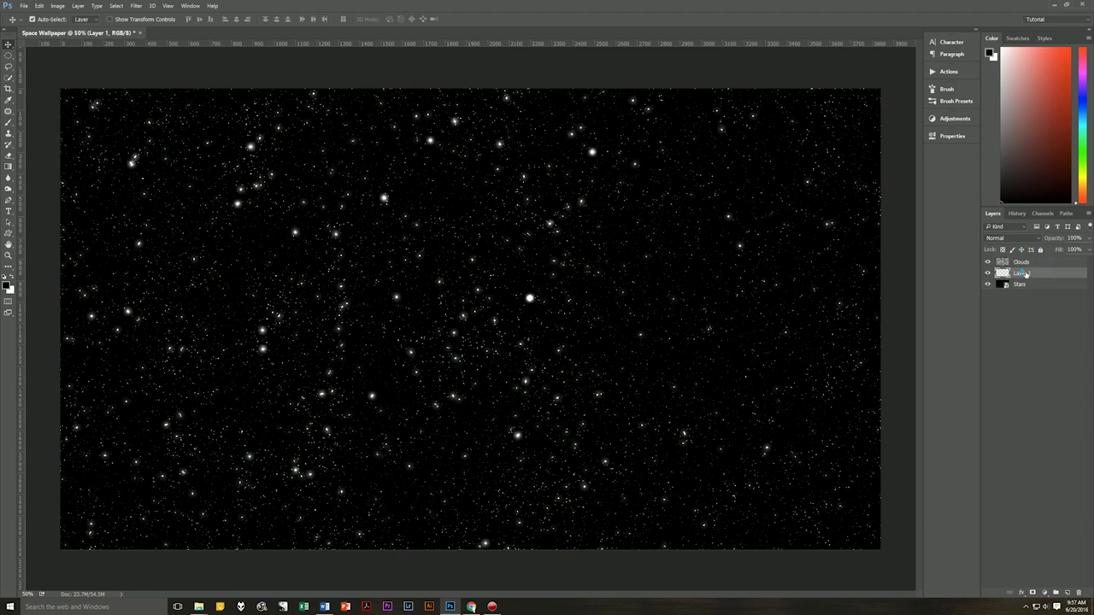
double_click(1025, 272)
type("Color")
left_click(1065, 279)
Select the Brush tool with a soft round tip and enlarge the brush to 1000 px.
key("b")
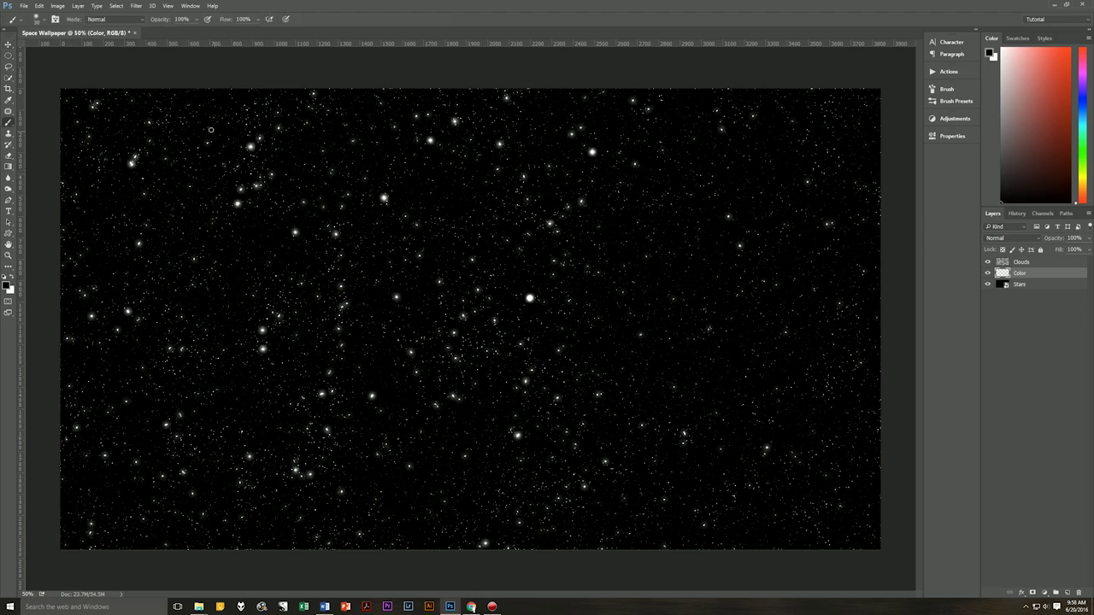
left_click(947, 90)
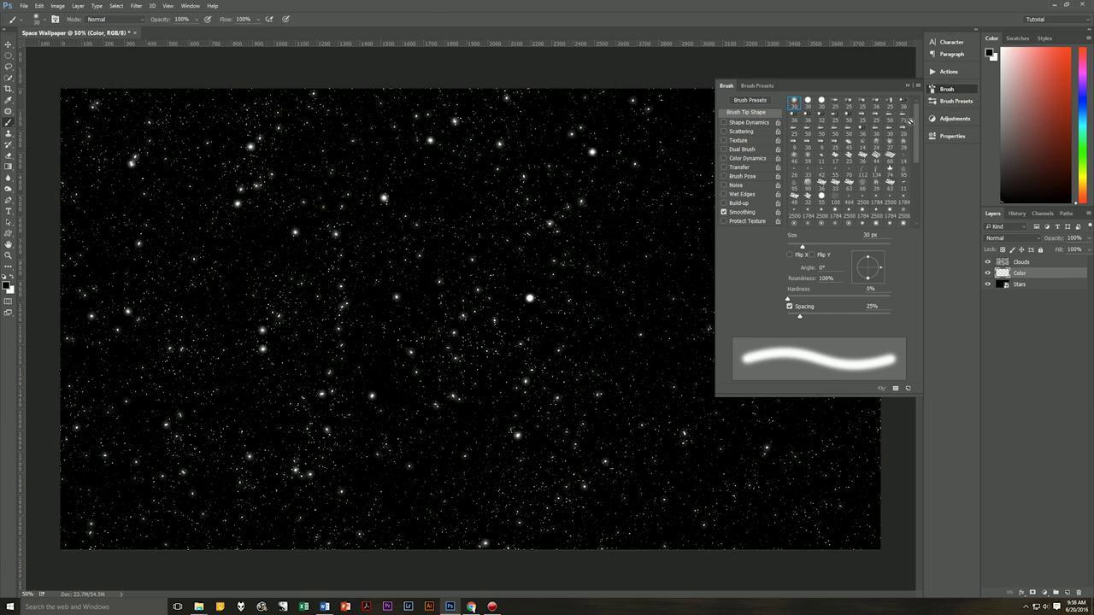
left_click(913, 99)
left_click(794, 102)
left_click(905, 86)
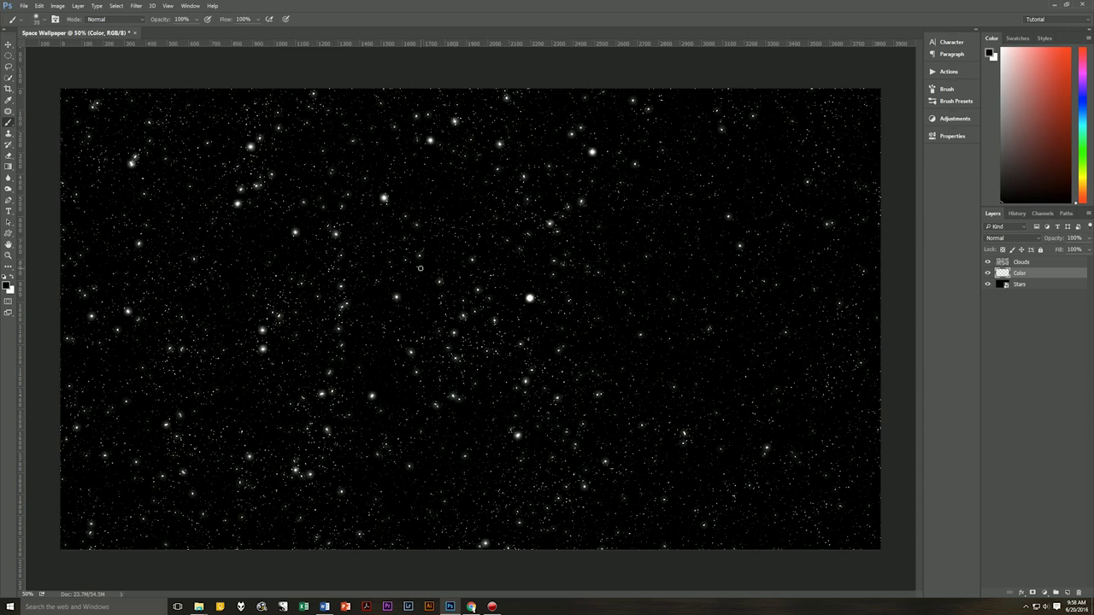
key("bracketright")
key("bracketright")
key("bracketright")
key("bracketright")
key("bracketright")
key("bracketright")
key("bracketright")
key("bracketright")
key("bracketright")
key("bracketright")
key("bracketright")
key("bracketright")
key("bracketright")
key("bracketright")
key("bracketright")
key("bracketright")
key("bracketright")
key("bracketright")
key("bracketright")
key("bracketright")
Set the foreground color to a fully saturated bright blue with hue 226 and return to the Brush tool.
left_click(7, 284)
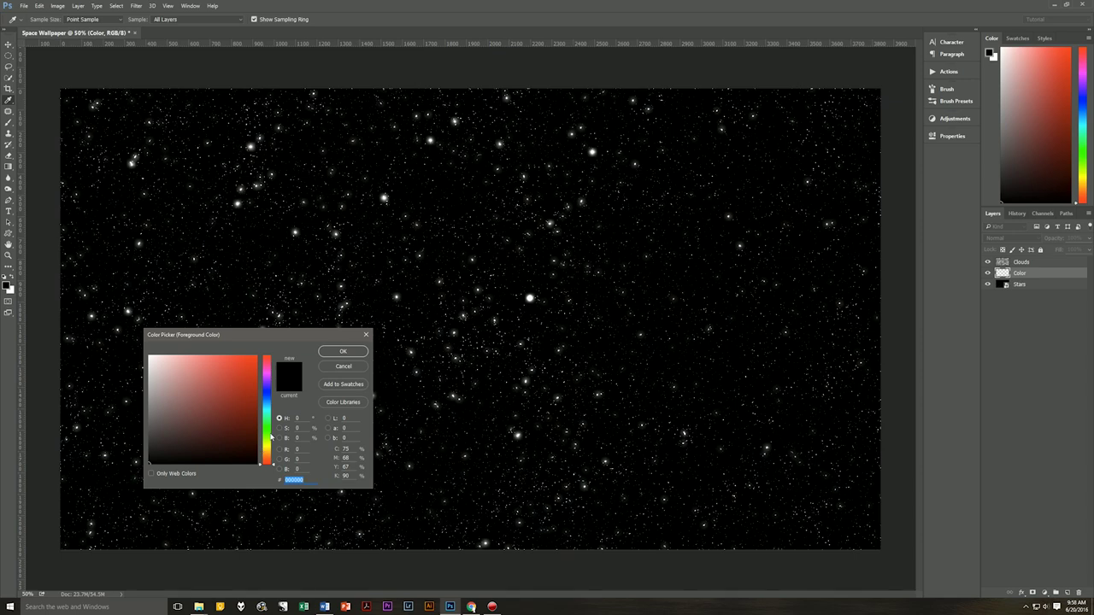
left_click_drag(268, 402, 270, 399)
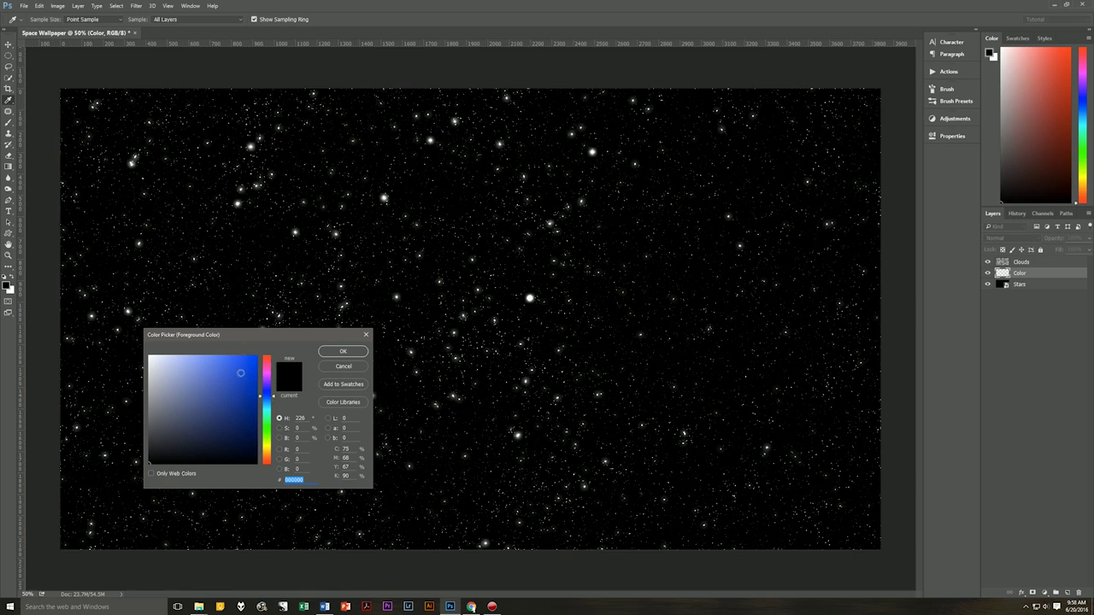
left_click(258, 355)
left_click(343, 351)
key("b")
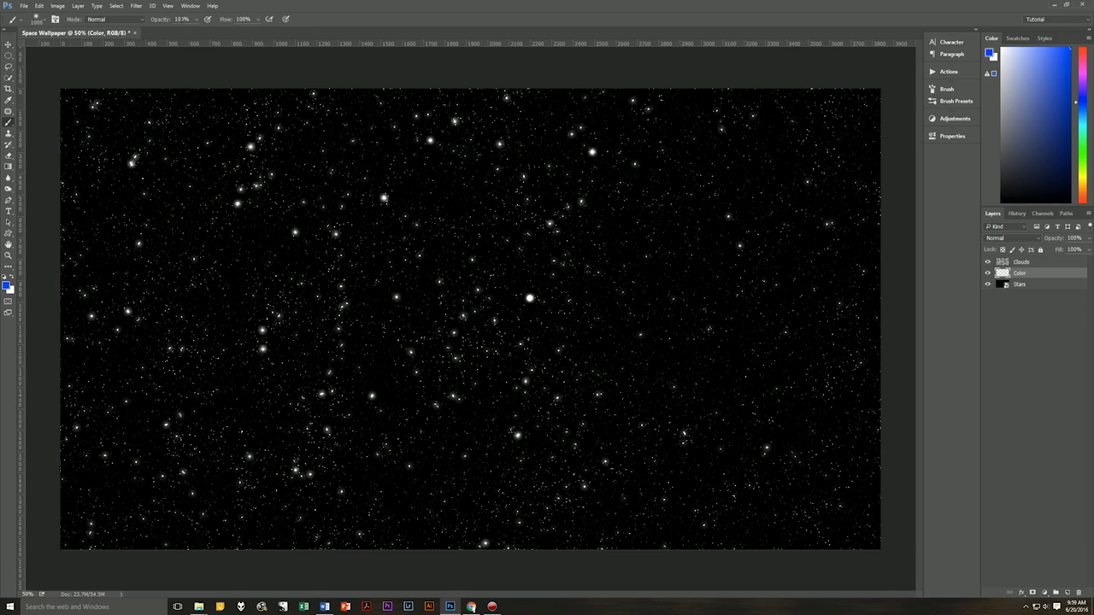
Set the brush opacity to 10% and paint soft blue patches across the left, center and right of the canvas on the Color layer.
left_click(182, 19)
type("10")
key("Return")
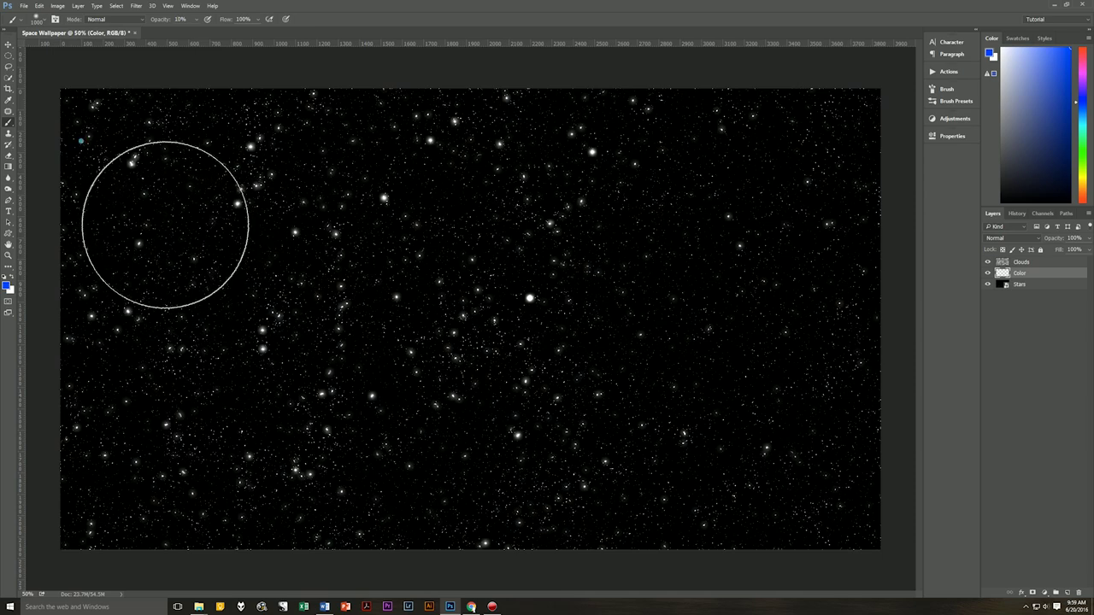
mouse_move(165, 224)
left_mouse_down()
mouse_move(326, 379)
mouse_move(335, 366)
mouse_move(304, 306)
left_mouse_up()
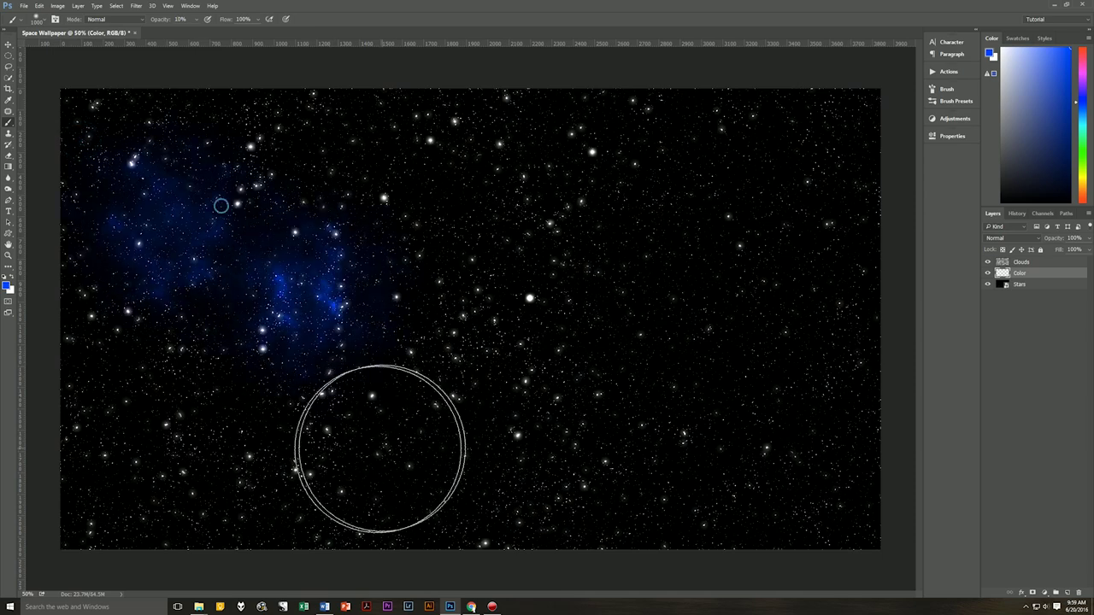
left_click_drag(244, 428, 245, 434)
left_click_drag(547, 368, 474, 342)
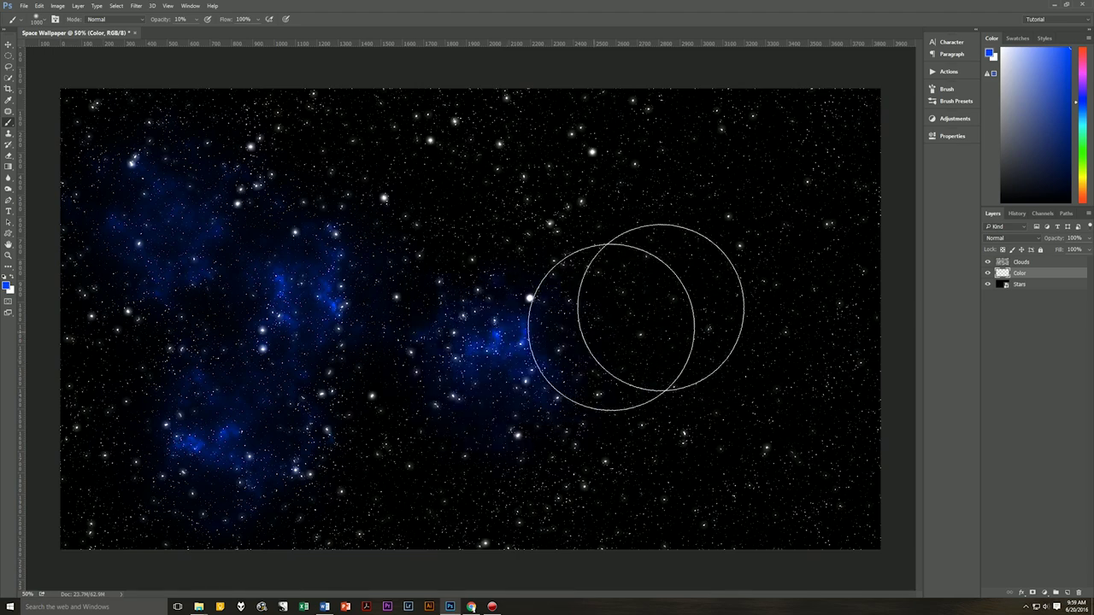
mouse_move(755, 298)
left_mouse_down()
mouse_move(715, 341)
mouse_move(720, 396)
mouse_move(642, 481)
left_mouse_up()
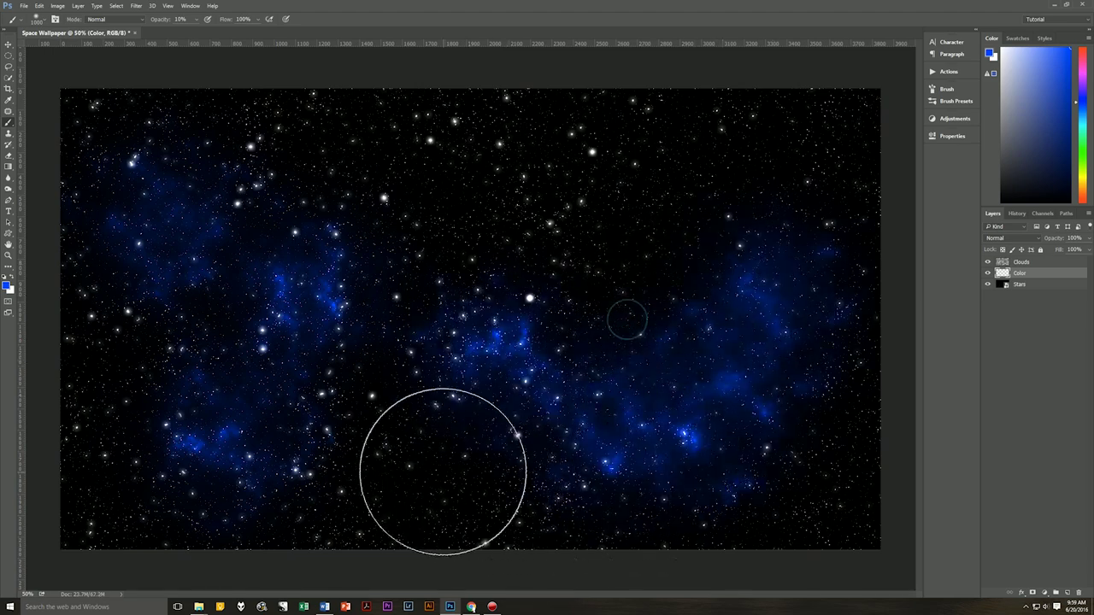
left_click_drag(464, 276, 449, 219)
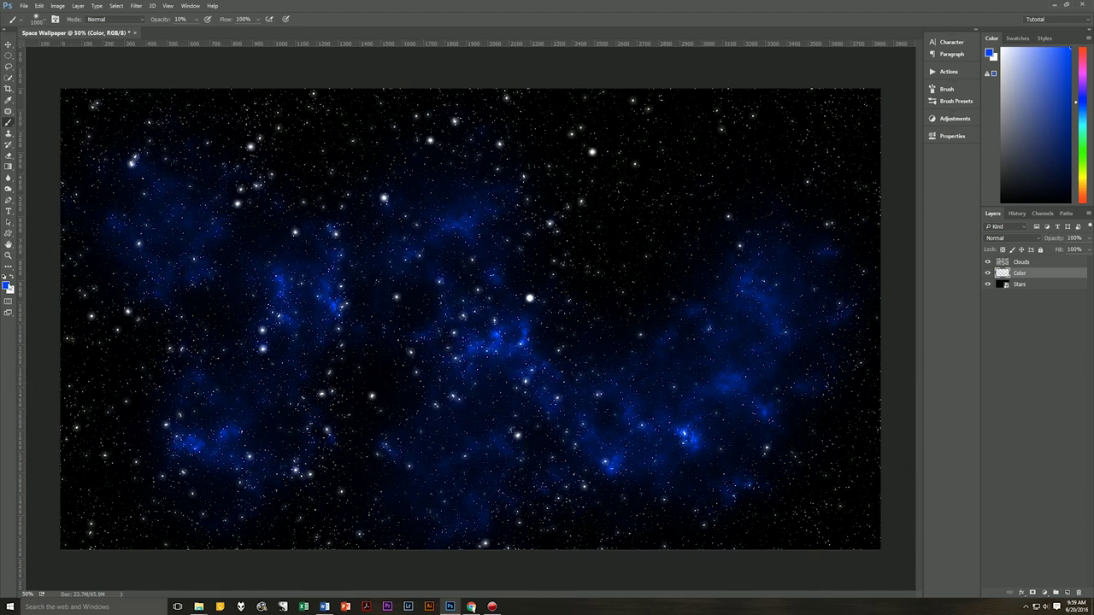
Set the foreground color to light blue 64d9ff and paint soft patches beside the darker blue areas and in the canvas's upper-left corner.
left_click(990, 54)
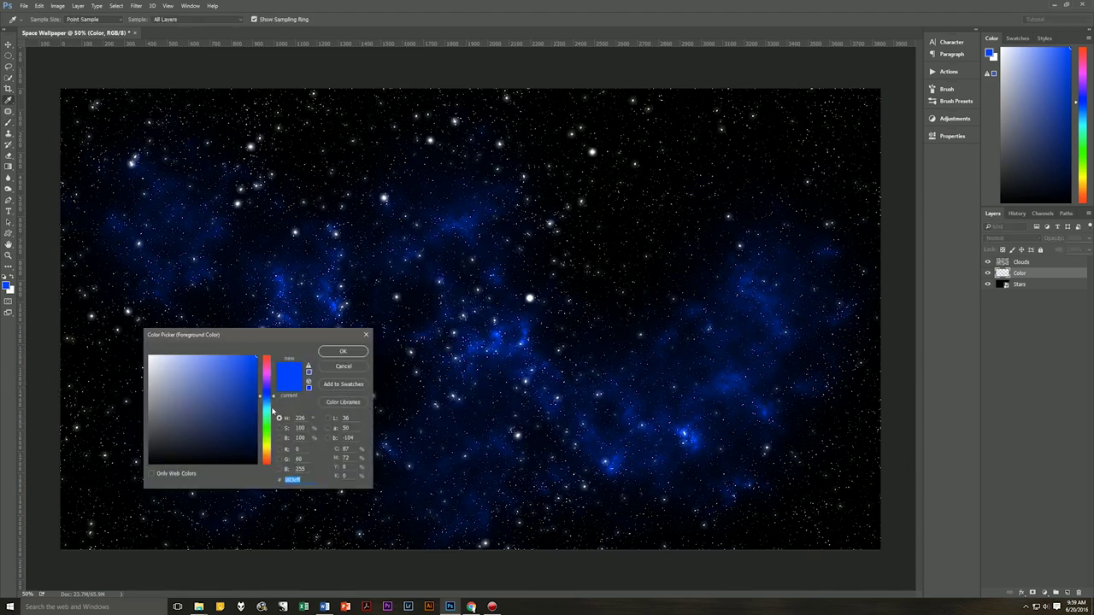
left_click(273, 407)
left_click(214, 355)
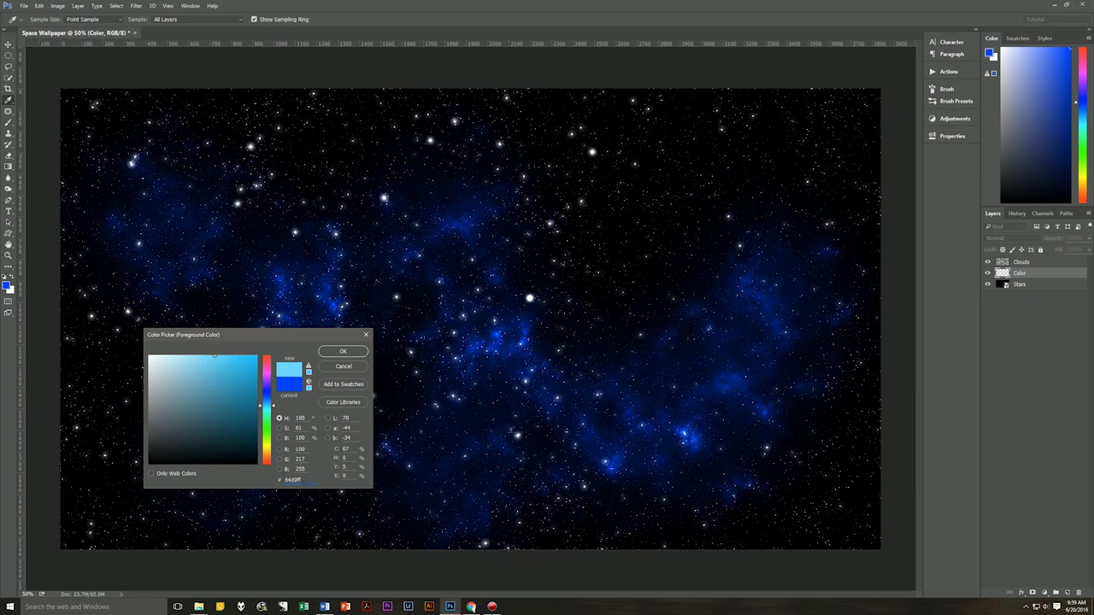
left_click(350, 352)
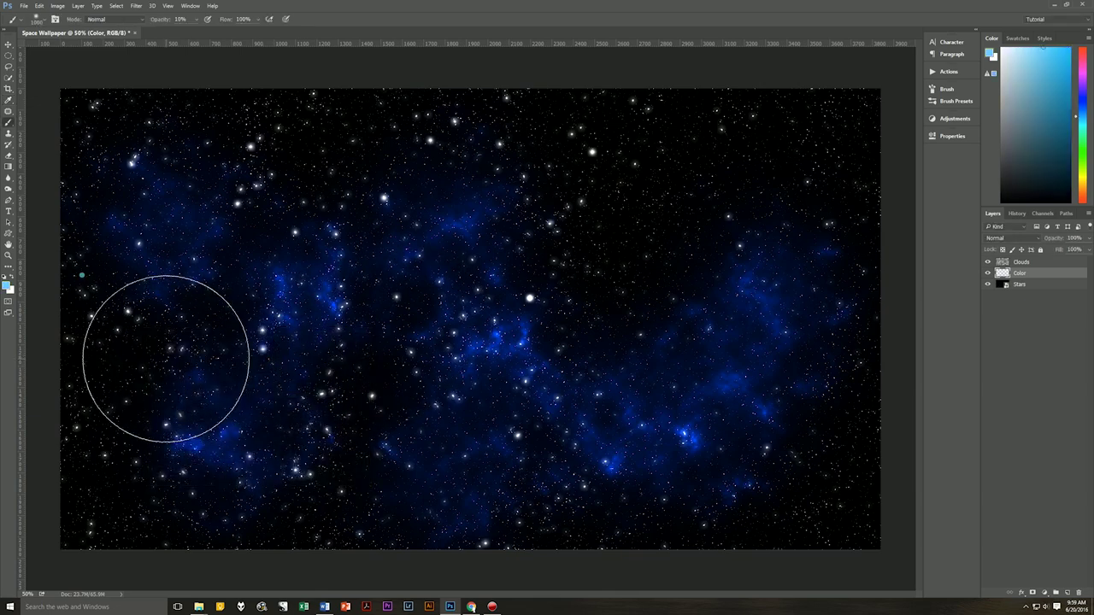
left_click(166, 349)
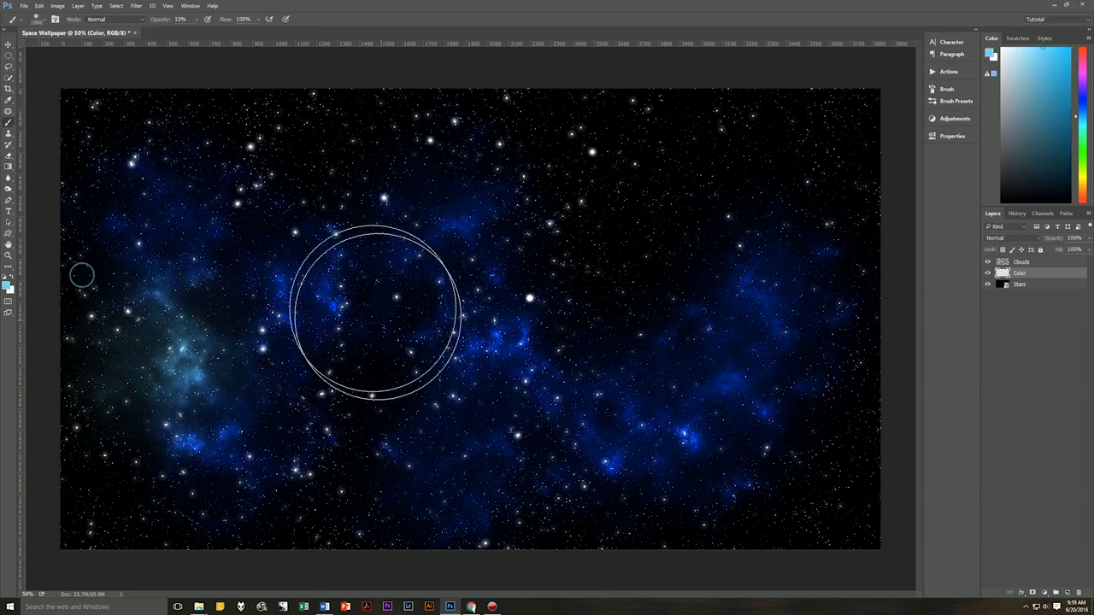
left_click(515, 481)
left_click(625, 305)
mouse_move(809, 392)
left_mouse_down()
mouse_move(806, 476)
mouse_move(709, 487)
left_mouse_up()
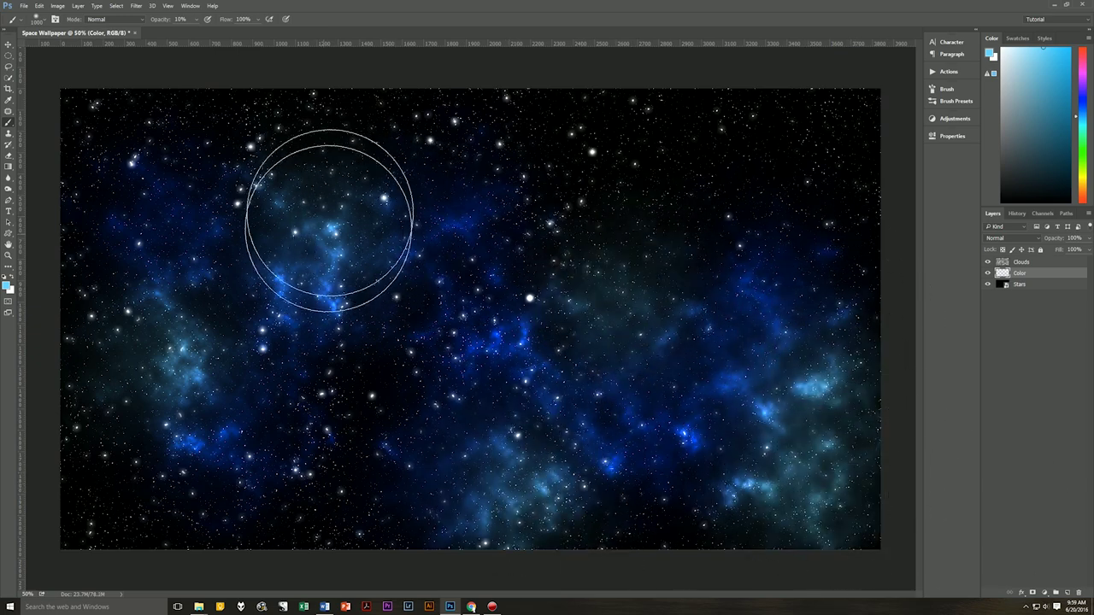
left_click_drag(147, 134, 129, 163)
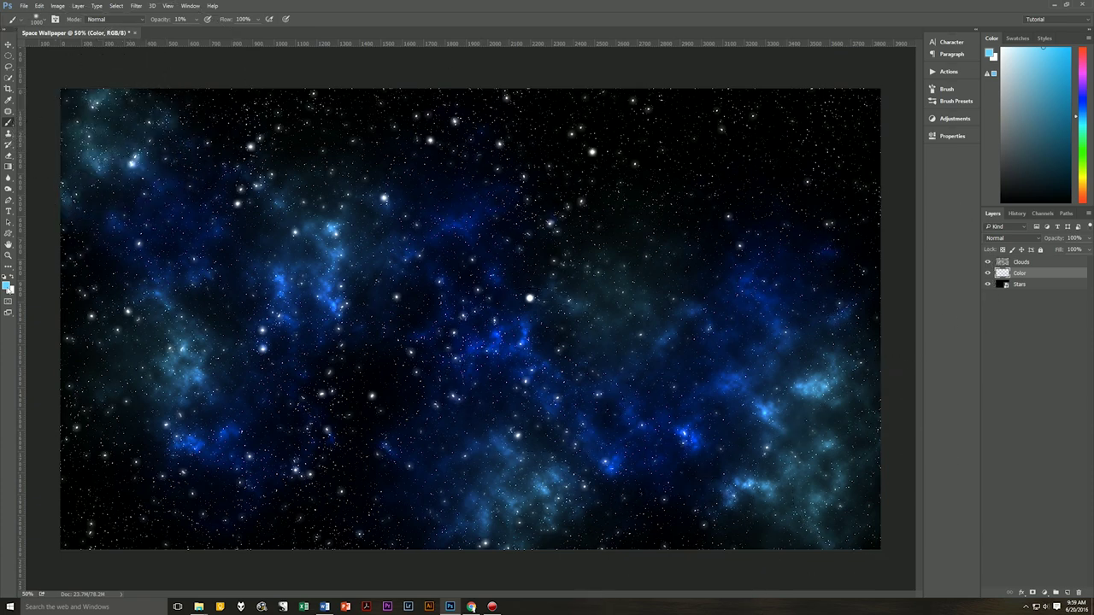
Set the foreground color to red ff2323 and paint soft patches at the canvas's upper left, lower left, center, right edge and lower right.
left_click(8, 287)
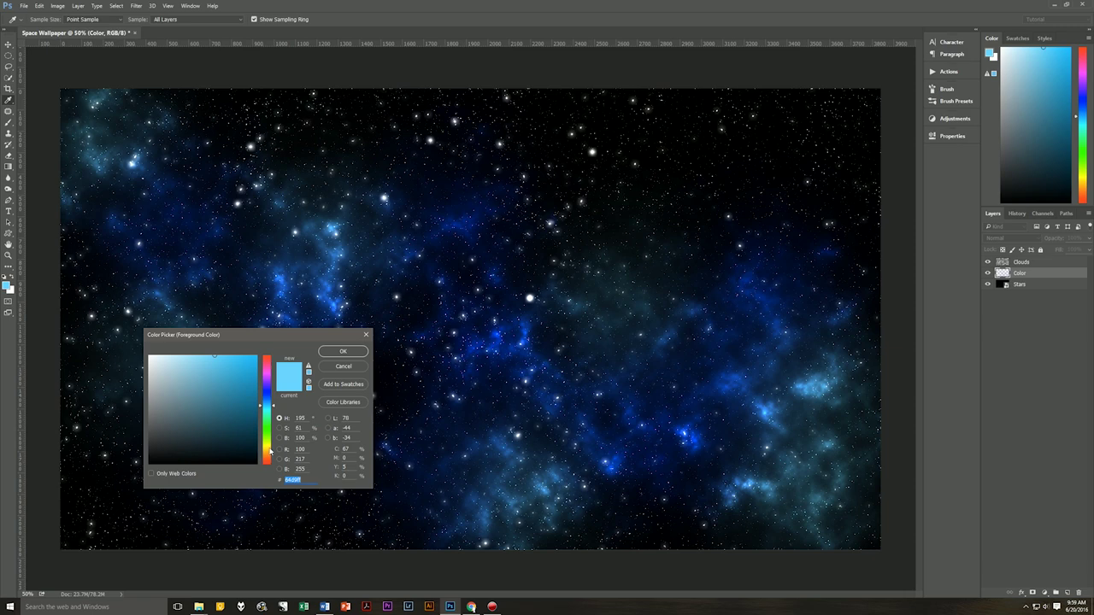
left_click(268, 462)
left_click_drag(243, 375, 242, 351)
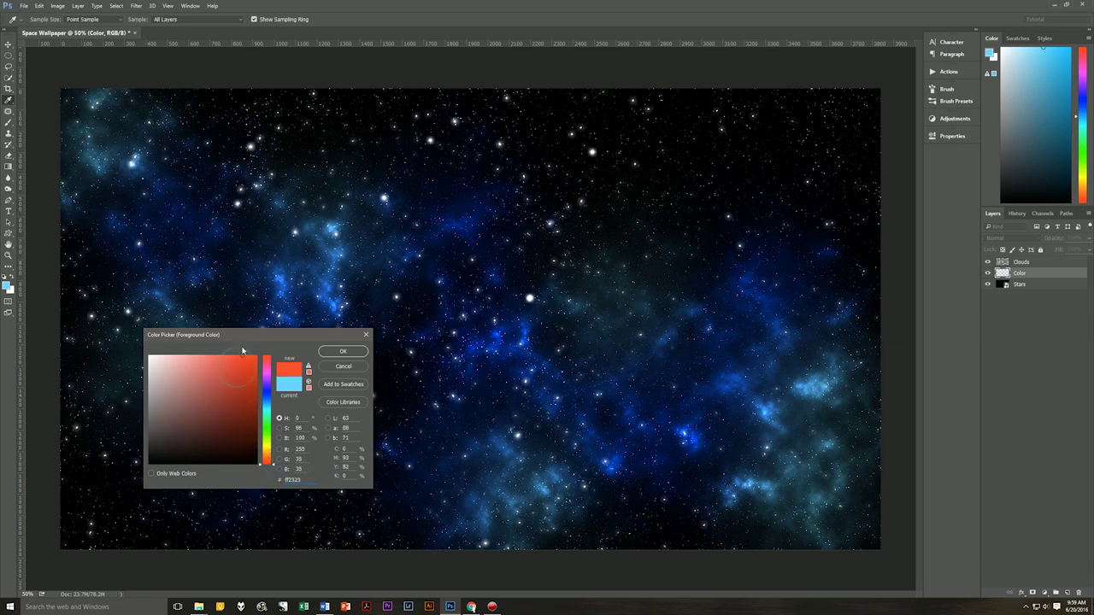
left_click(343, 351)
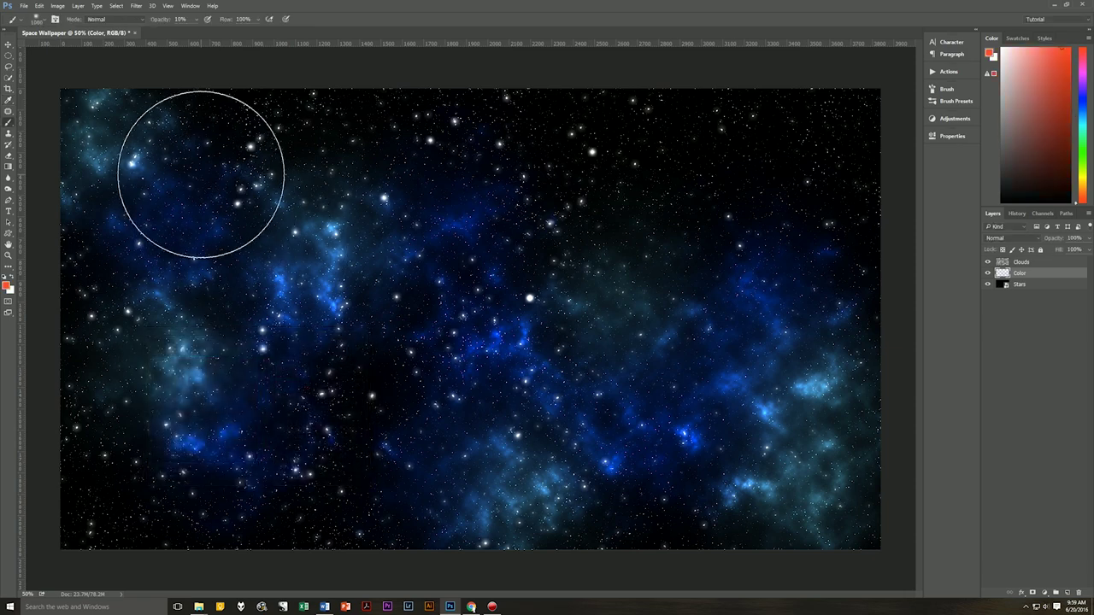
left_click_drag(211, 166, 248, 128)
left_click_drag(301, 433, 312, 384)
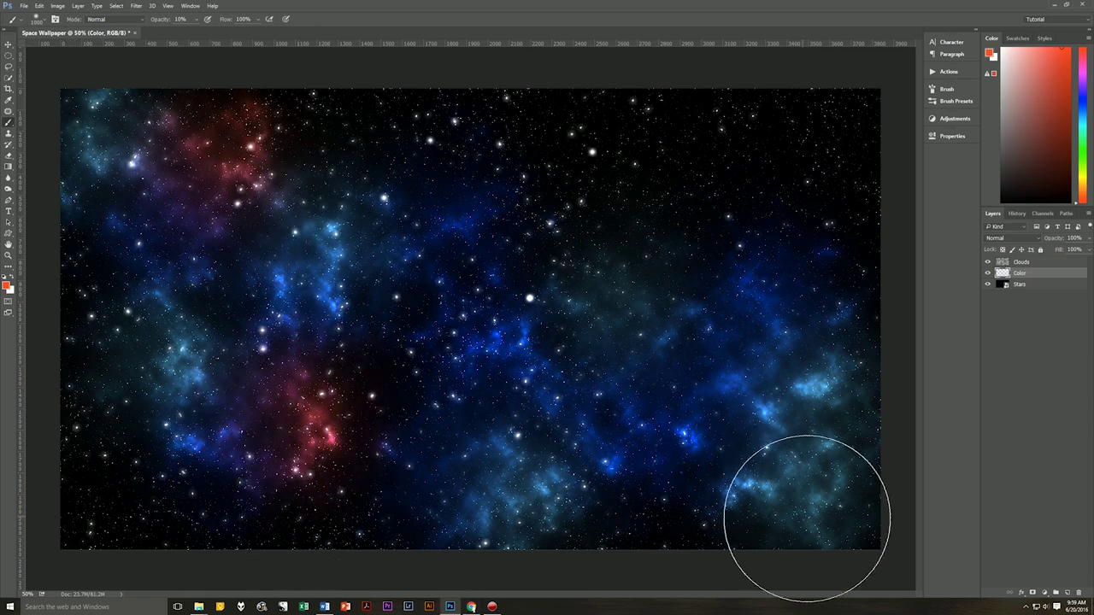
mouse_move(525, 258)
left_mouse_down()
mouse_move(713, 361)
mouse_move(663, 536)
mouse_move(683, 519)
mouse_move(661, 487)
mouse_move(861, 348)
mouse_move(843, 293)
mouse_move(725, 571)
left_mouse_up()
left_click_drag(684, 342, 439, 379)
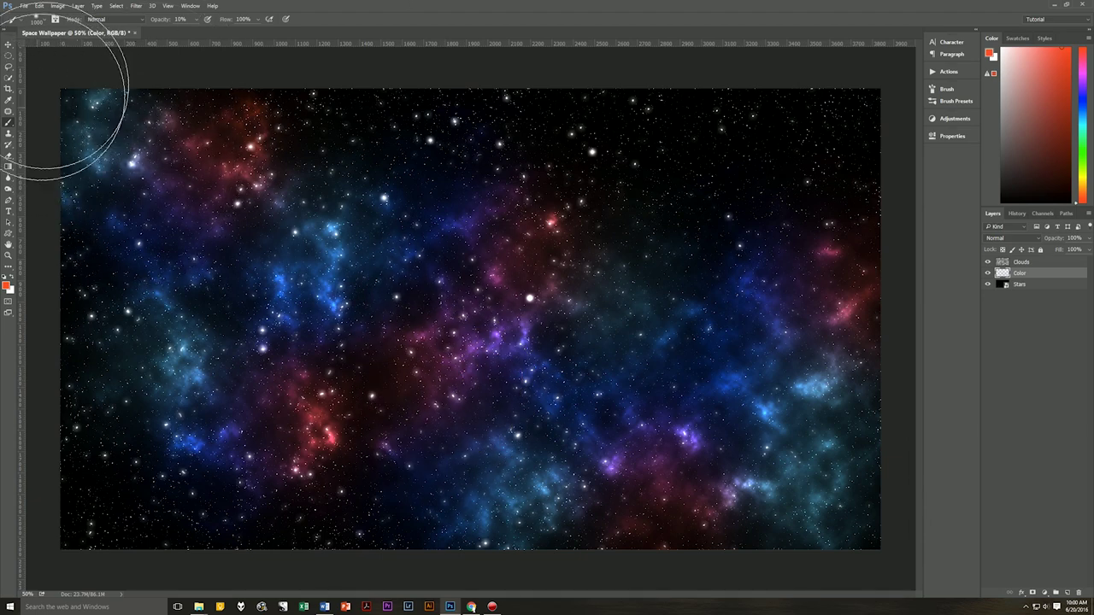
Set the foreground color to yellow ffed29.
left_click(8, 287)
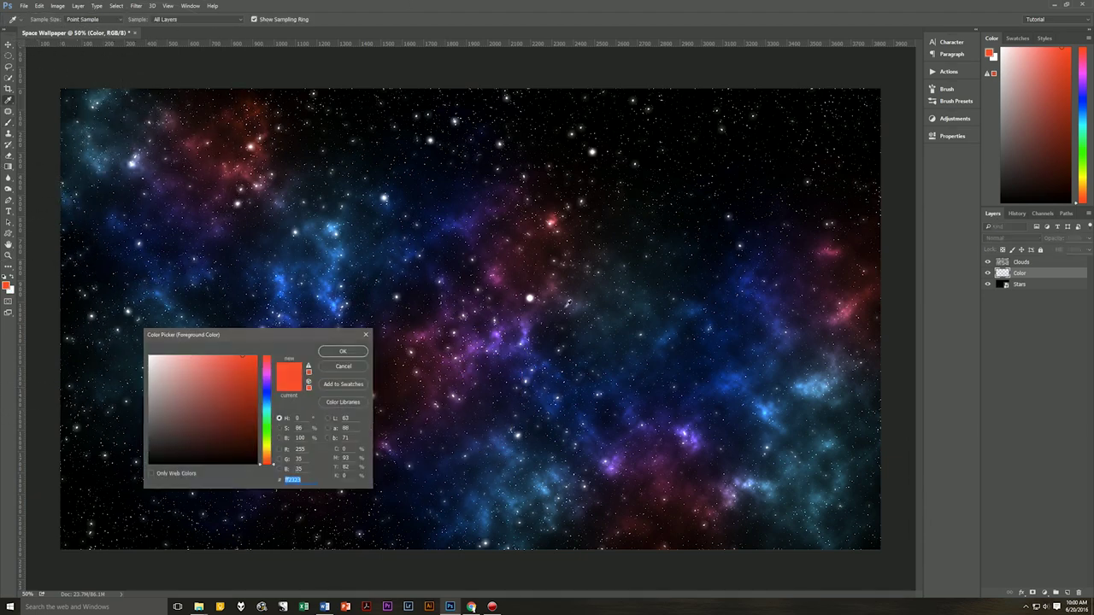
left_click(266, 448)
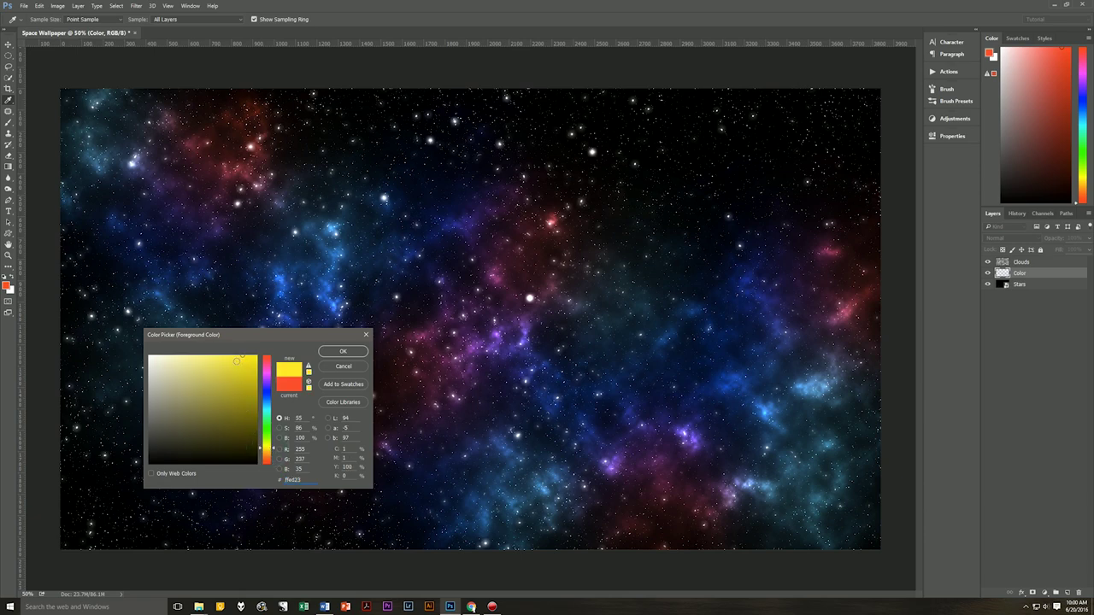
left_click(231, 361)
left_click_drag(232, 361, 240, 356)
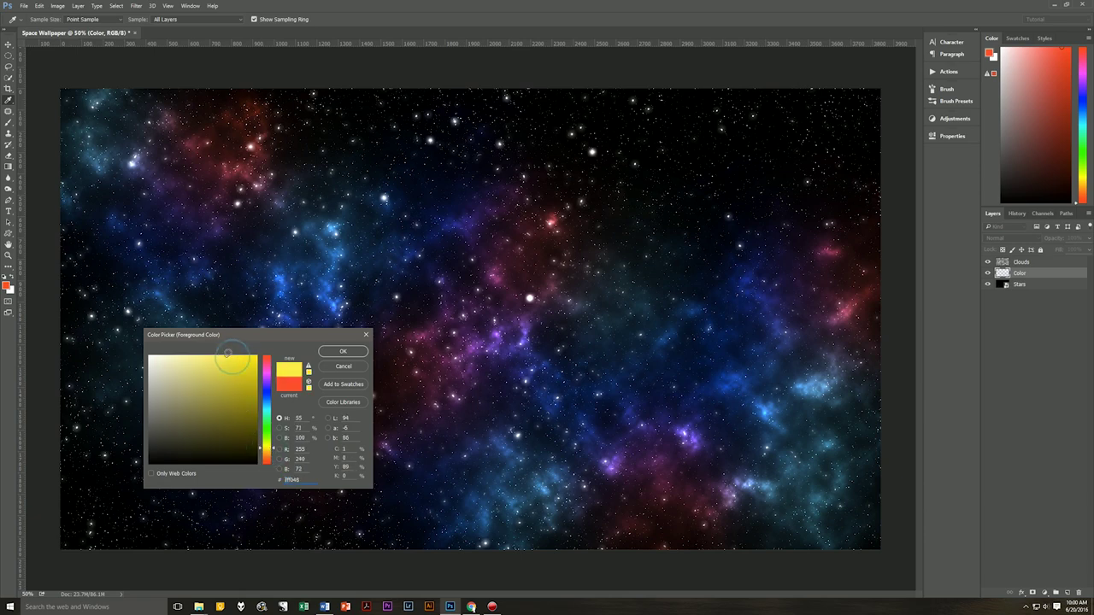
left_click(352, 351)
left_click(349, 350)
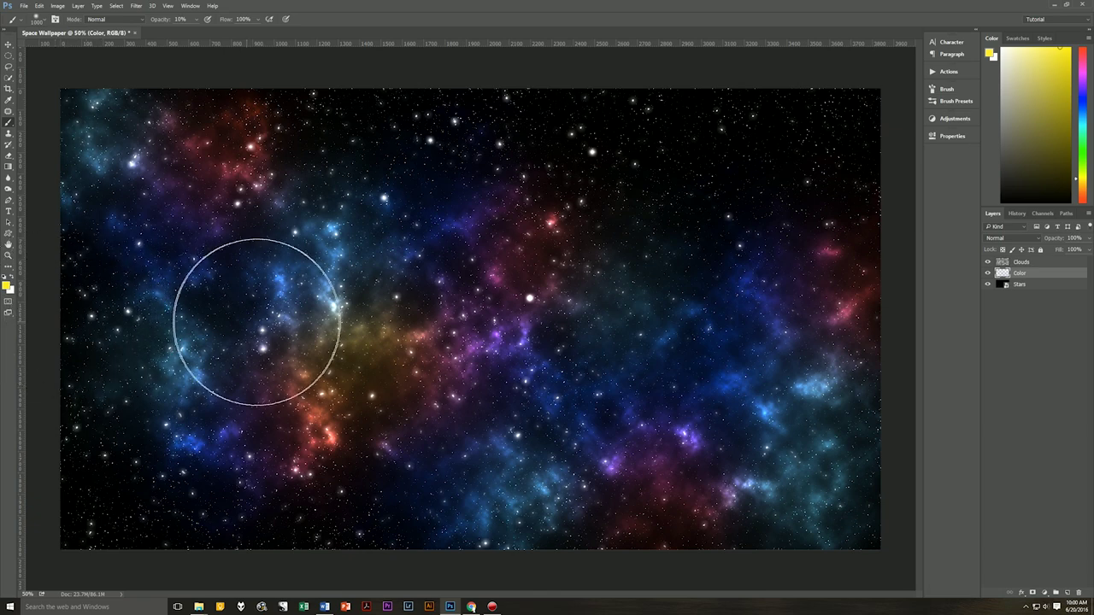
key("ctrl+z")
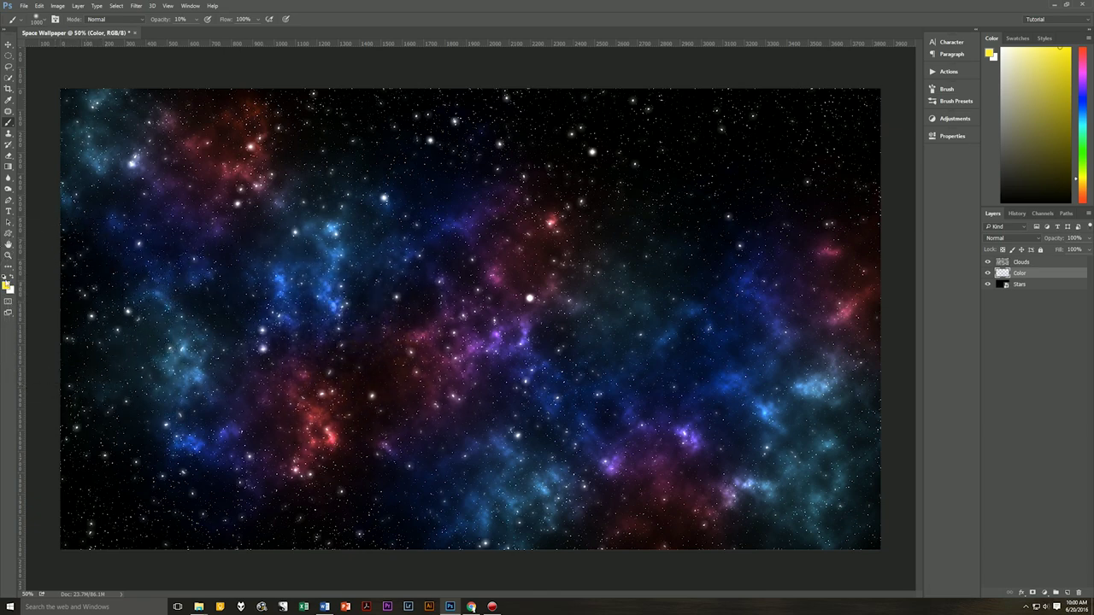
left_click(6, 285)
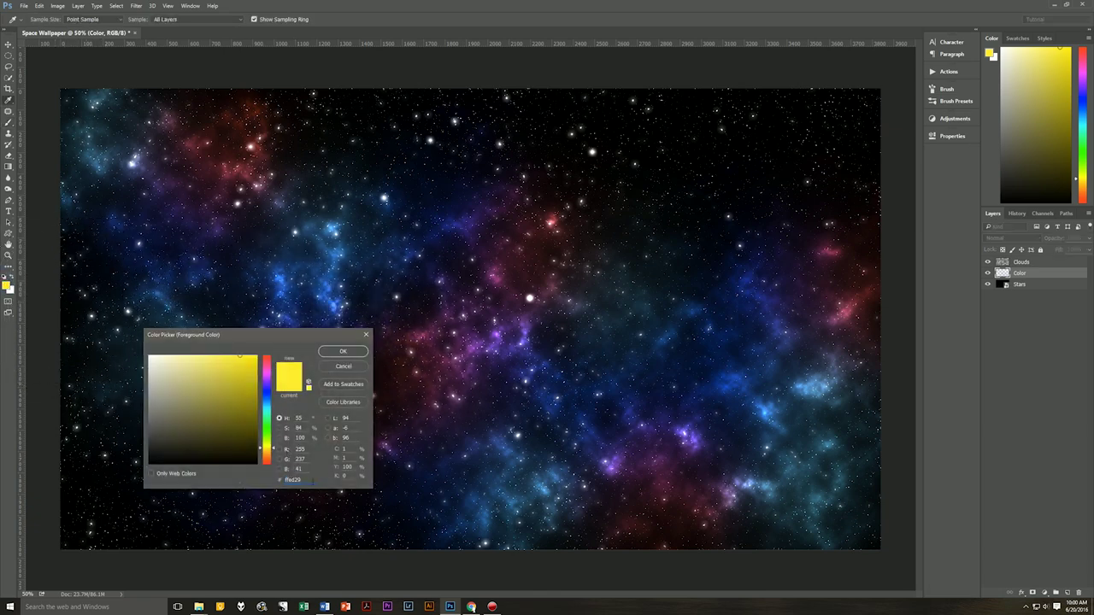
left_click(344, 368)
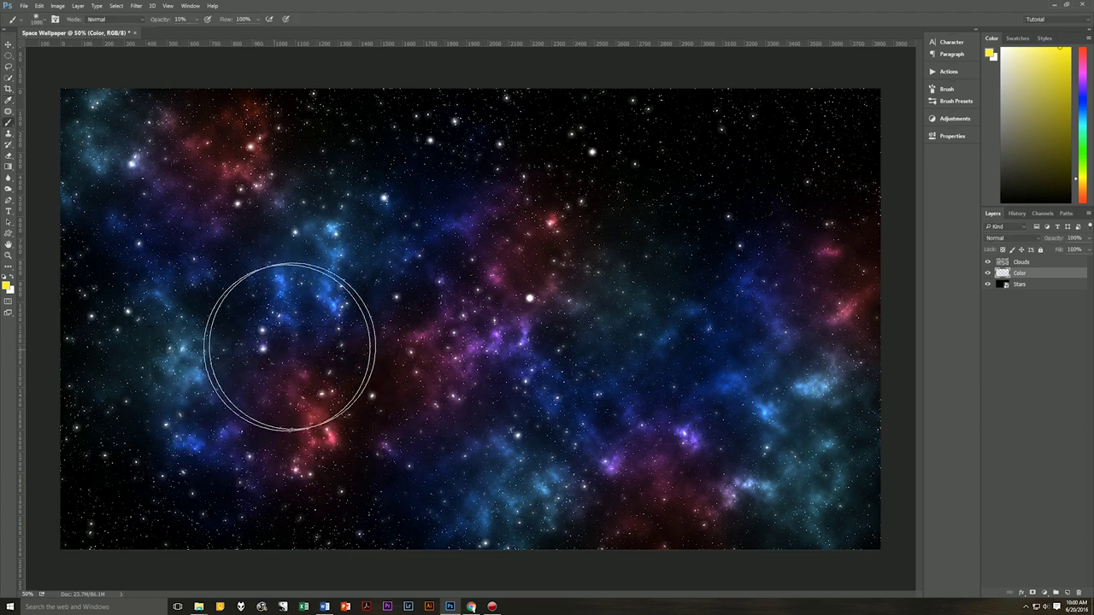
Paint soft yellow patches on the Color layer at the canvas's left of center, right side, lower center and upper left.
left_click(338, 352)
left_click(803, 389)
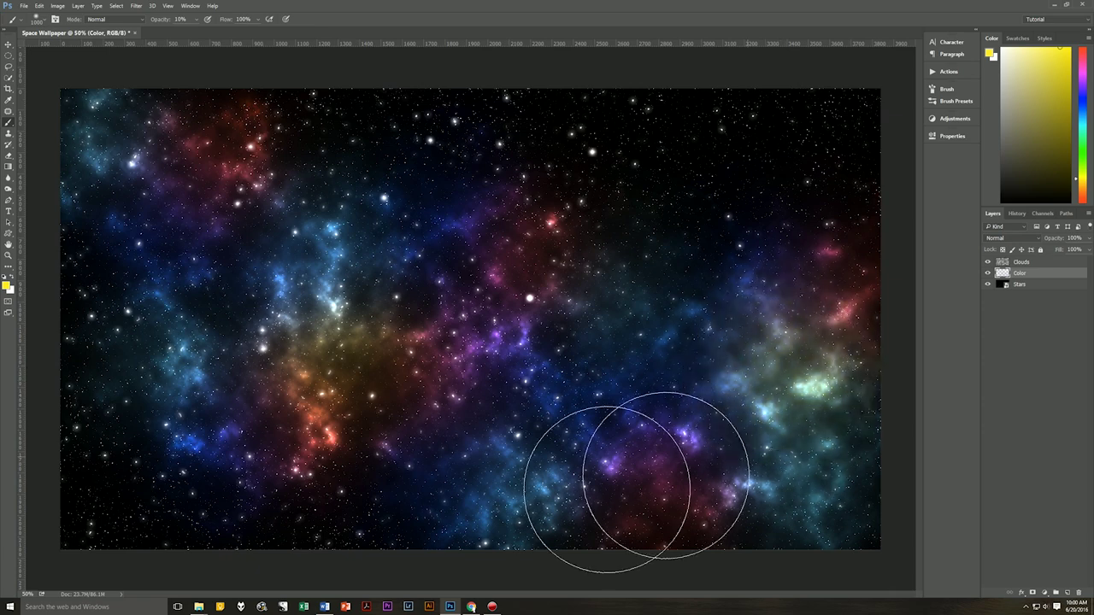
left_click(572, 487)
left_click(184, 216)
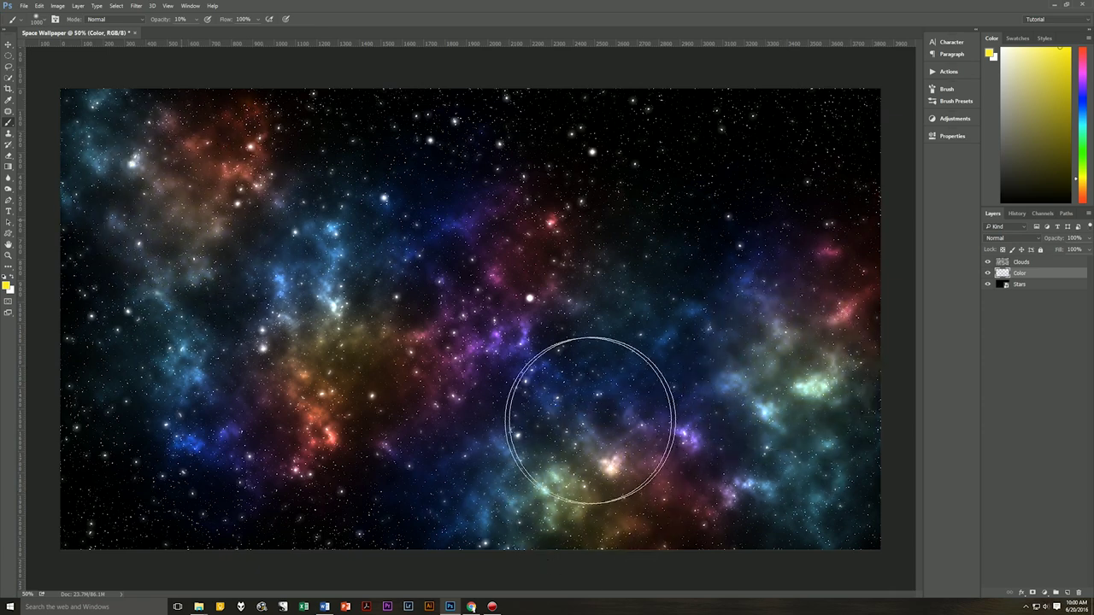
Set the foreground color to purple and paint soft patches at the canvas's upper left, center and right edge.
left_click(7, 286)
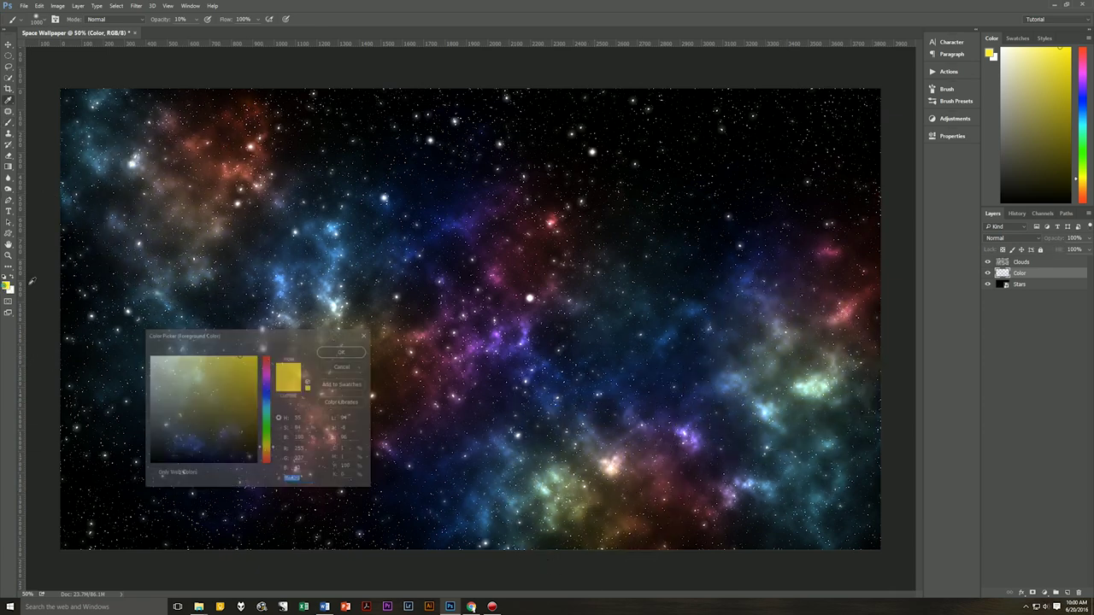
left_click(271, 381)
left_click(255, 357)
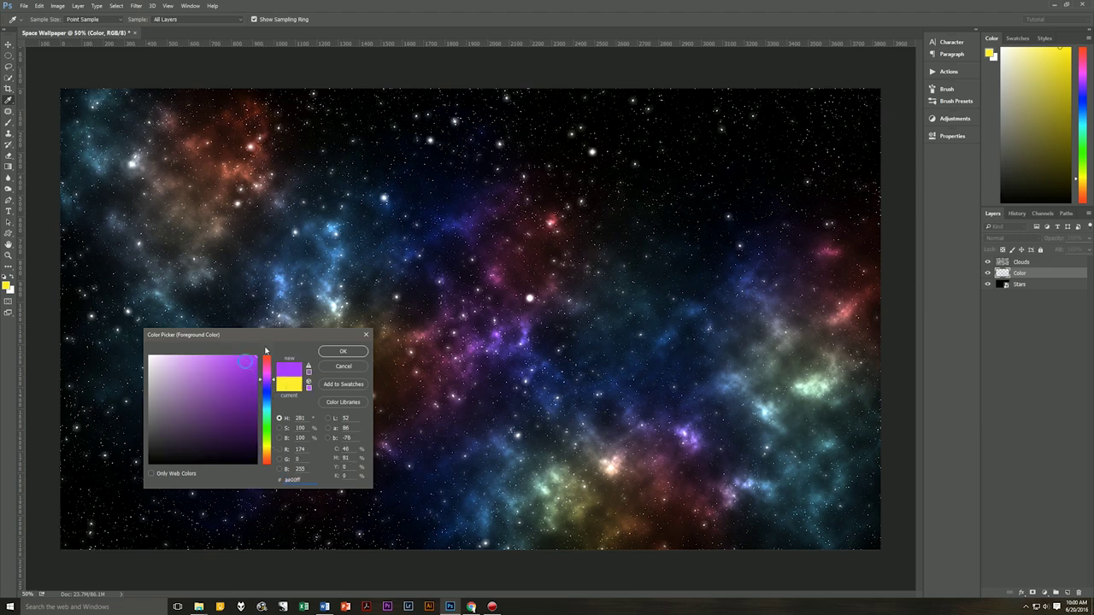
left_click(336, 351)
key("b")
mouse_move(305, 280)
left_mouse_down()
mouse_move(281, 317)
mouse_move(288, 208)
left_mouse_up()
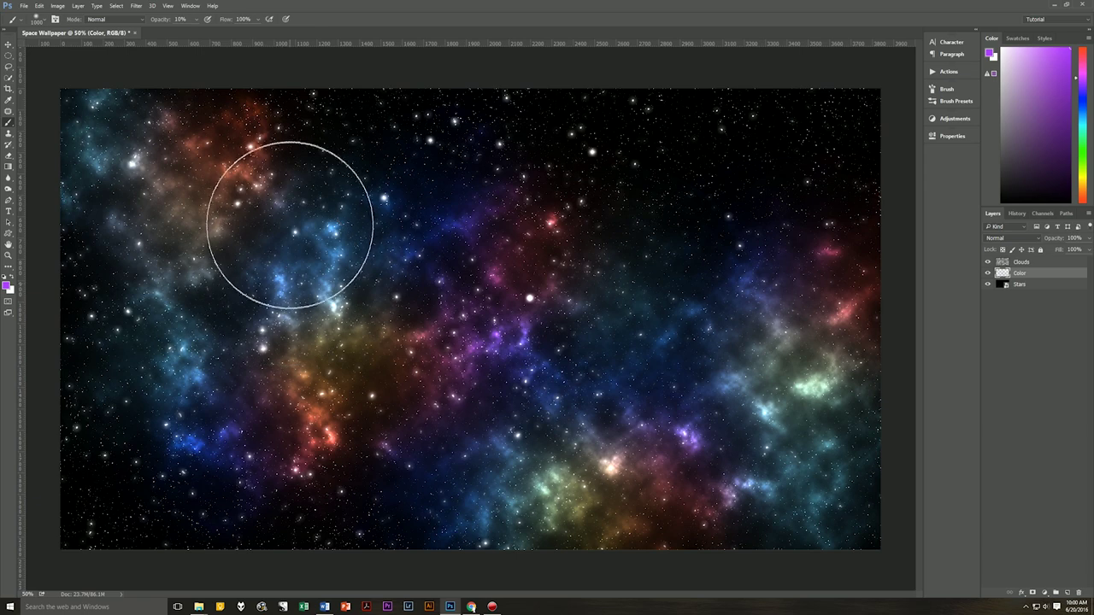
left_click(562, 366)
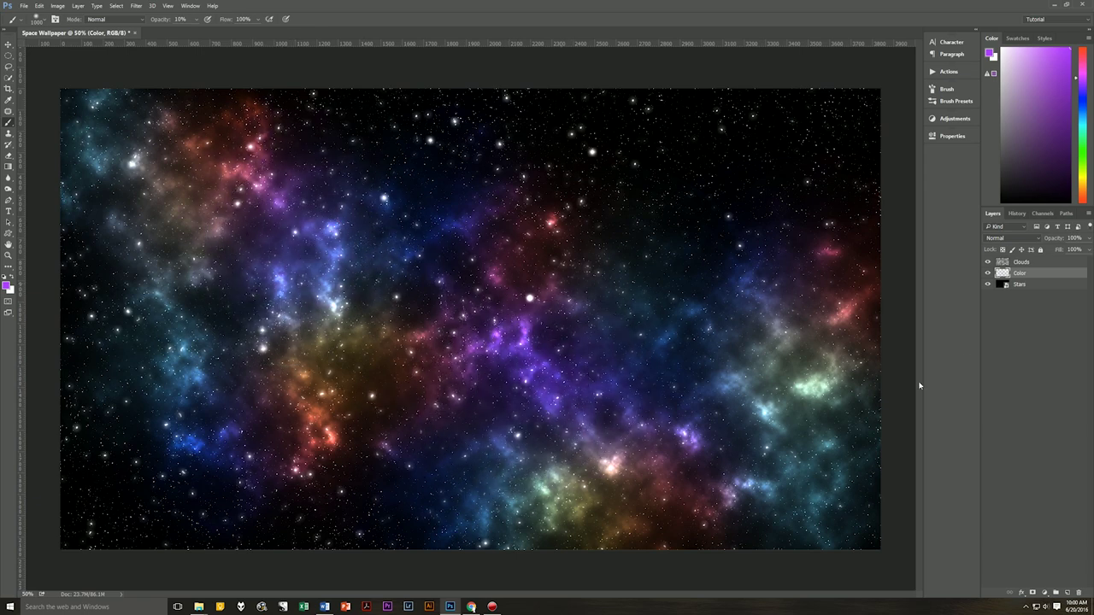
left_click(872, 287)
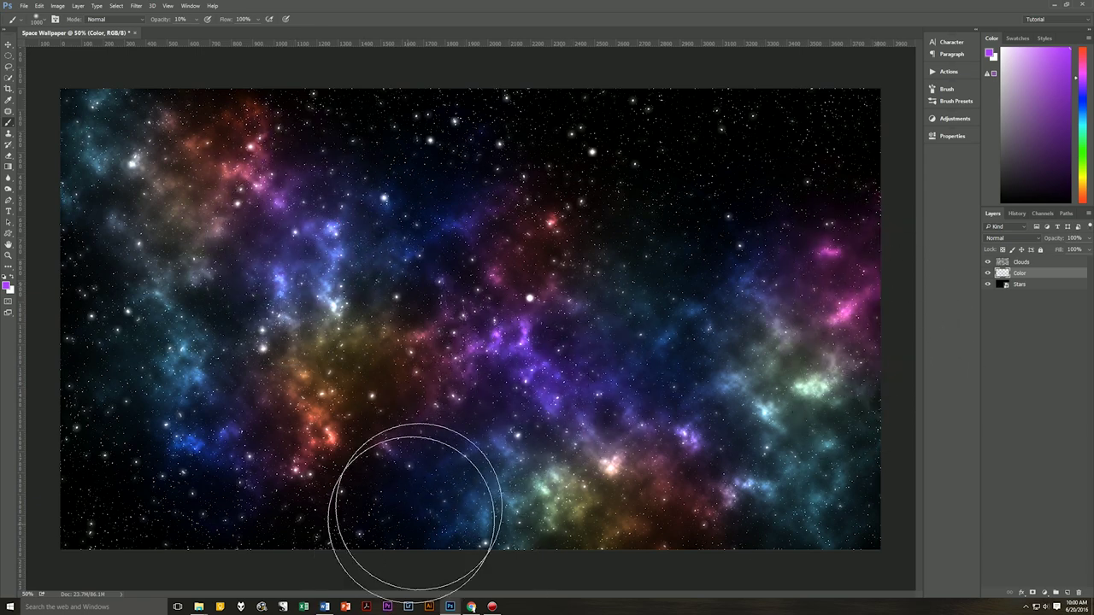
Apply a stronger Gaussian Blur to the Color layer to soften the painted patches.
left_click(8, 44)
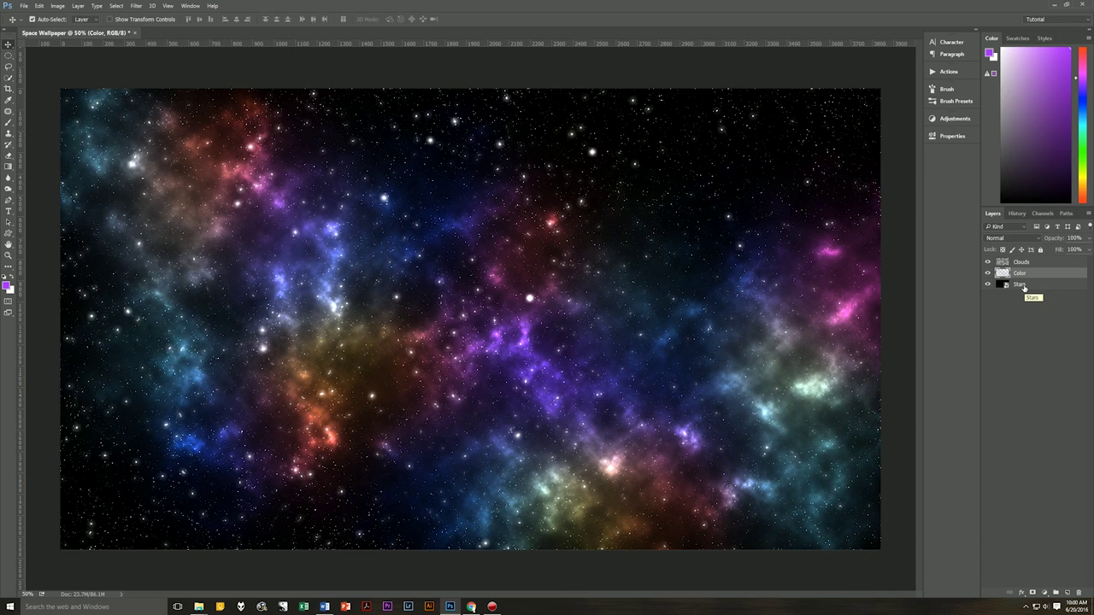
left_click(135, 6)
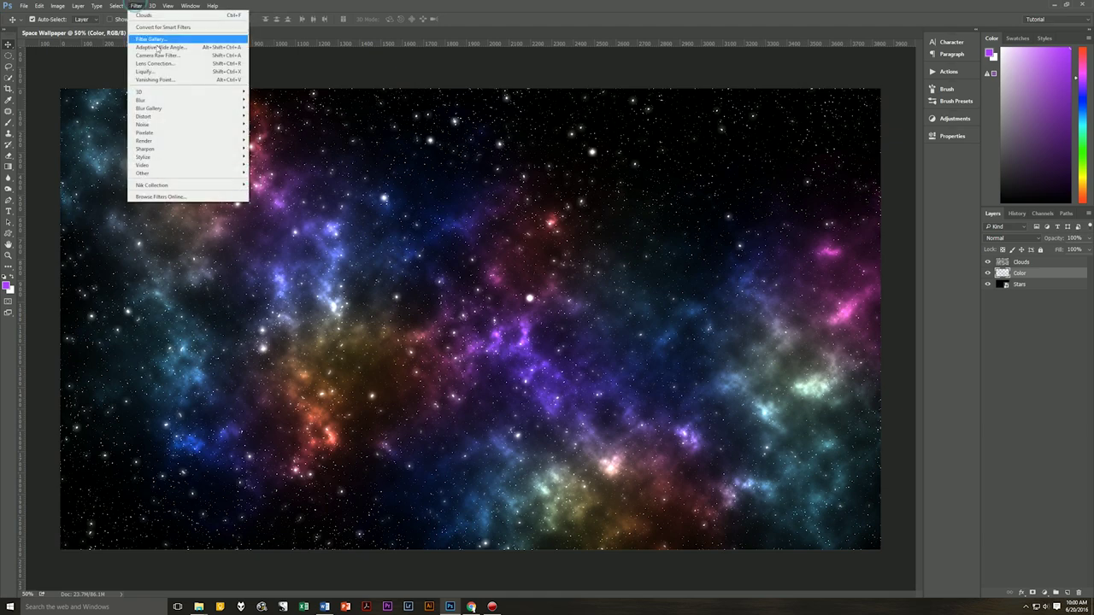
mouse_move(149, 100)
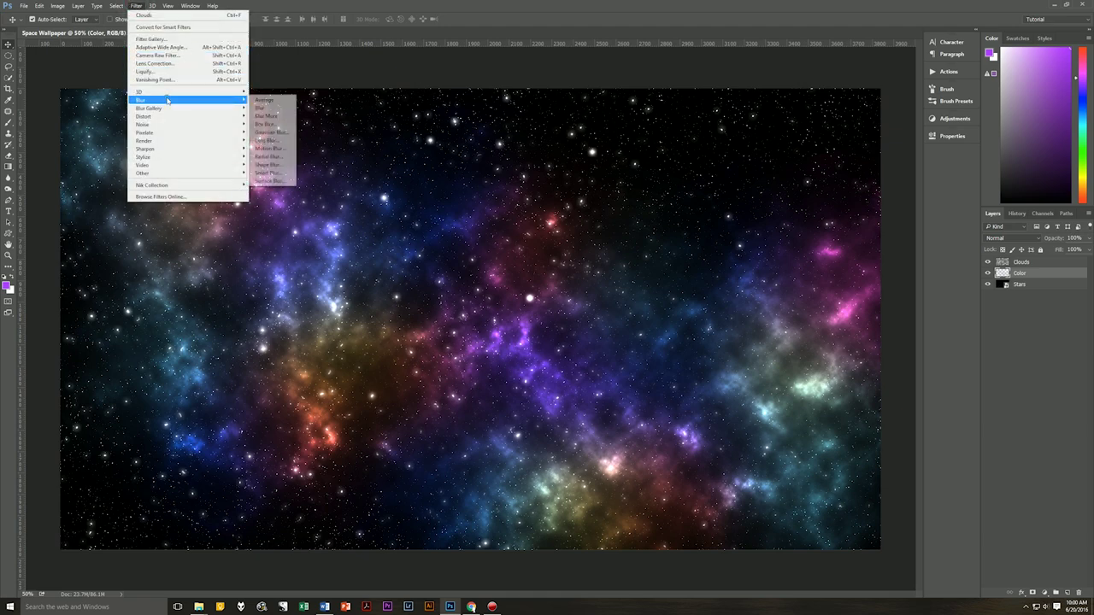
left_click(278, 132)
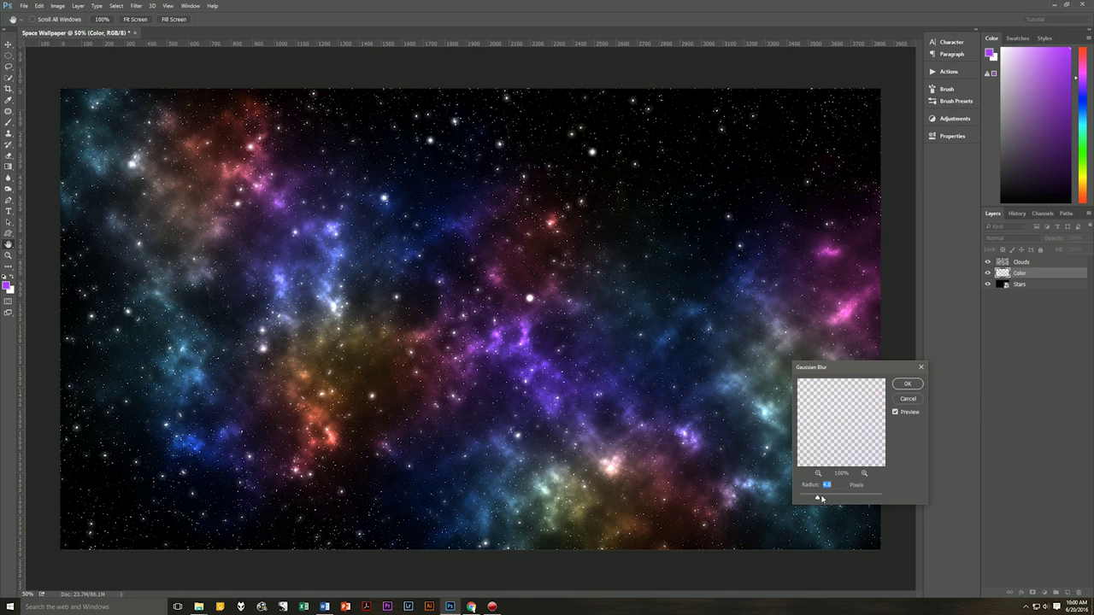
left_click_drag(821, 499, 846, 501)
left_click(838, 501)
mouse_move(839, 501)
left_mouse_down()
mouse_move(828, 501)
mouse_move(846, 500)
left_mouse_up()
left_click(914, 390)
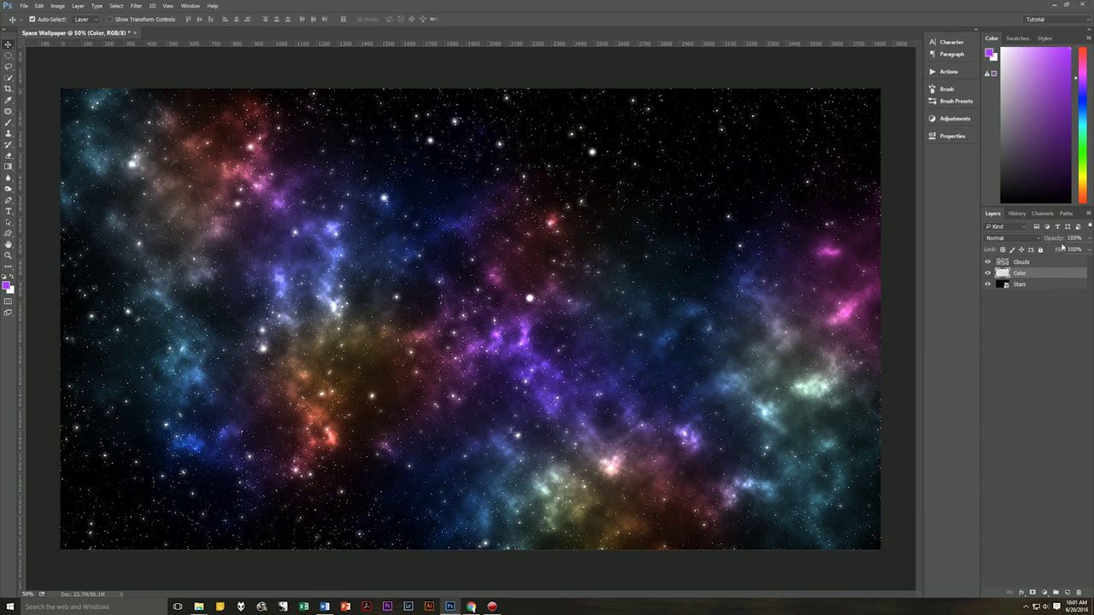
Lower the Color layer's opacity to 70% and deselect the layer.
left_click(1089, 238)
left_click_drag(1087, 252, 1076, 254)
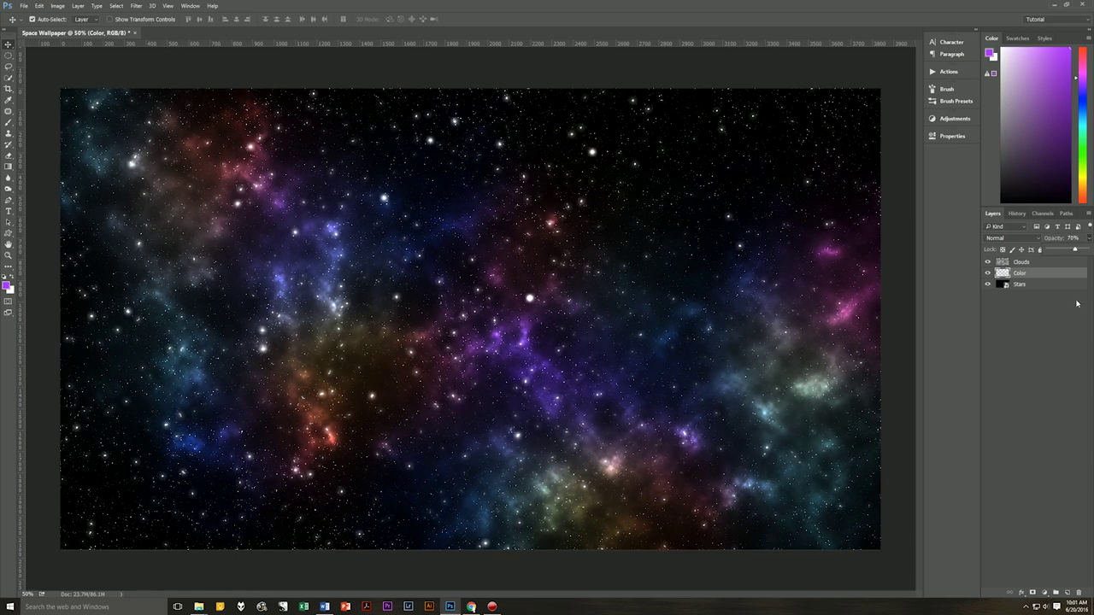
left_click(1052, 350)
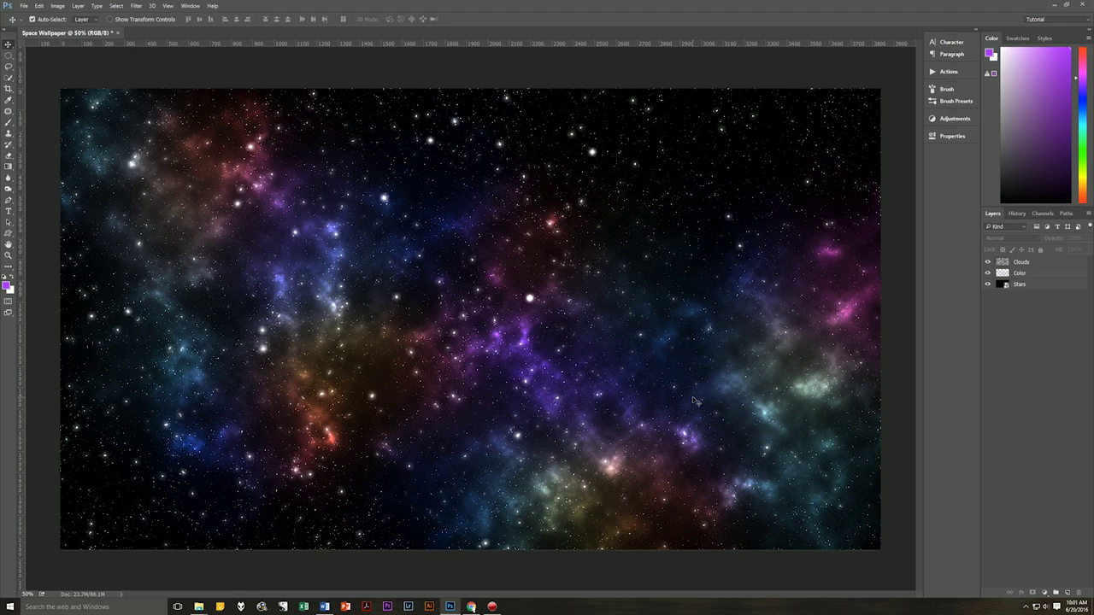
Place the Rust 2 texture image above the Clouds layer and rotate it -90 degrees.
left_click(1042, 265)
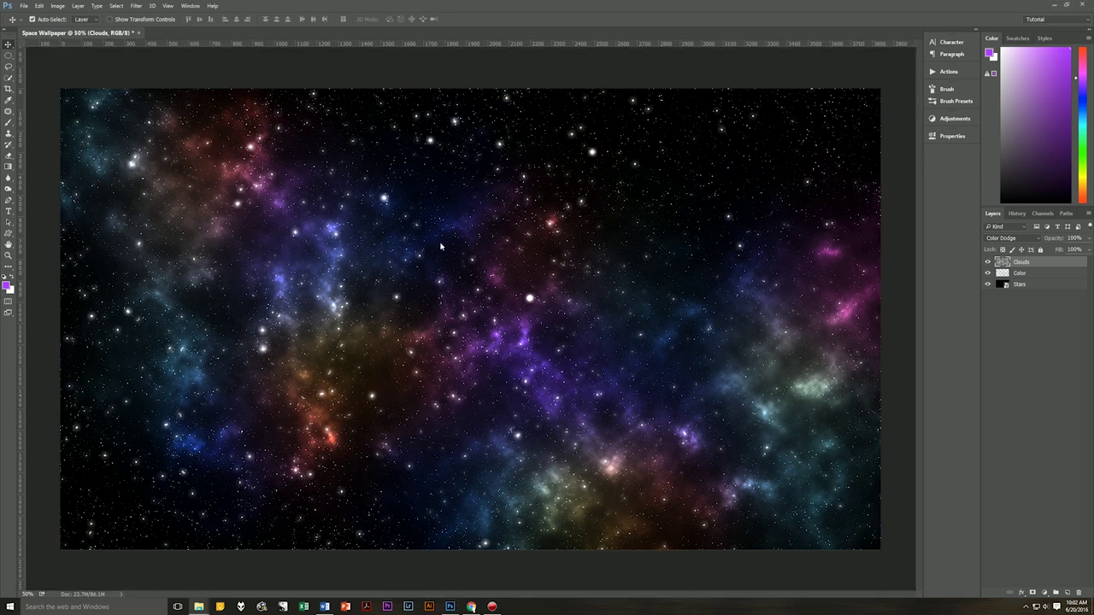
left_click_drag(441, 247, 441, 247)
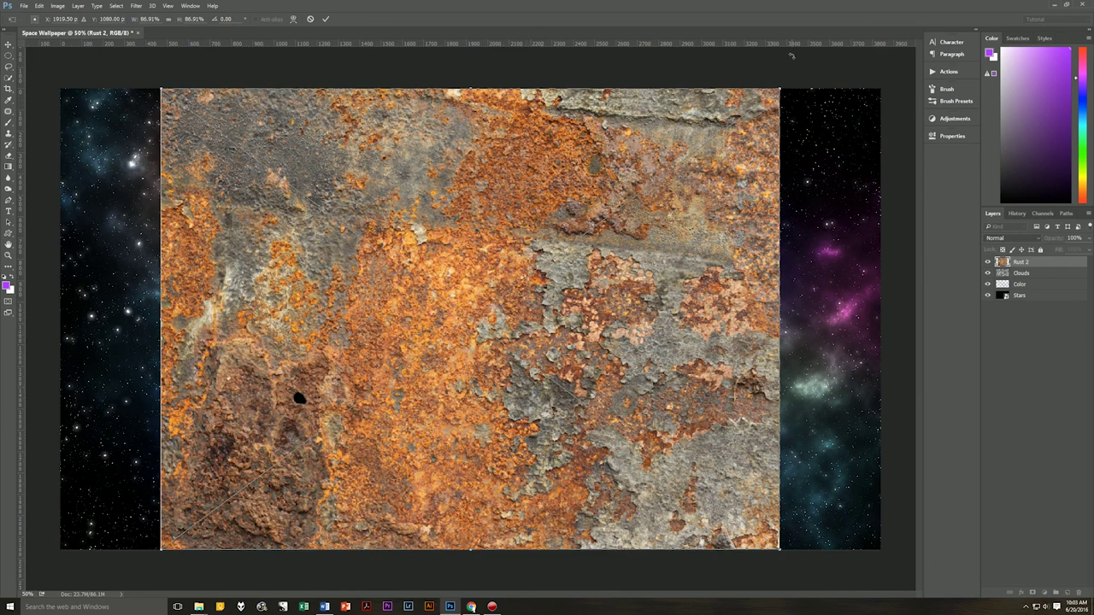
left_click_drag(789, 72, 258, 79)
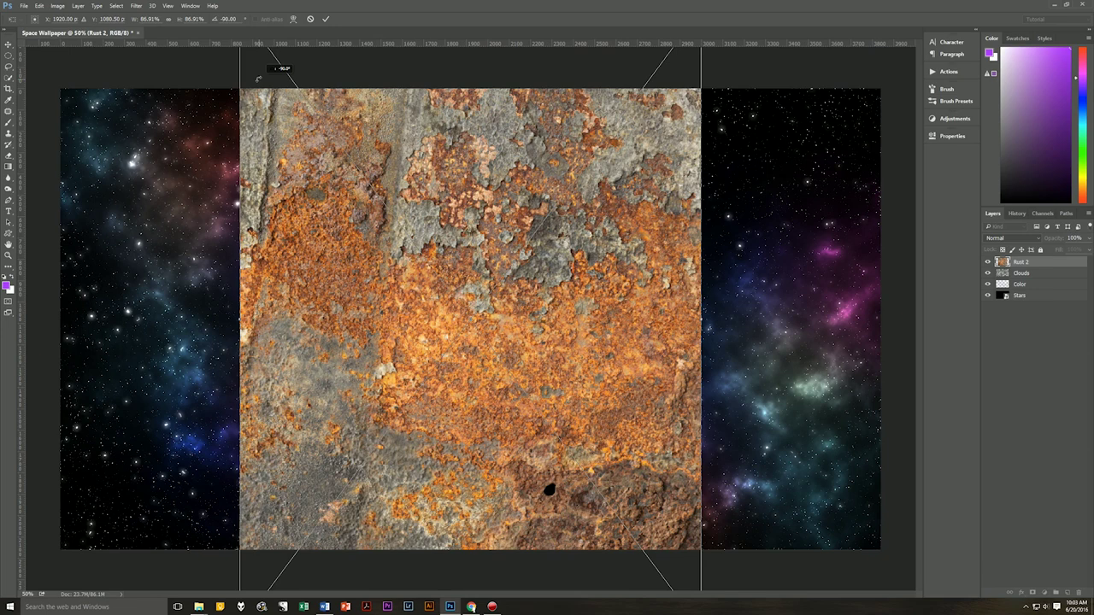
left_click_drag(258, 79, 258, 80)
Squash the Rust 2 texture to the canvas height, widen it slightly to the right, and commit the placement.
scroll(141, 536, "down", 2)
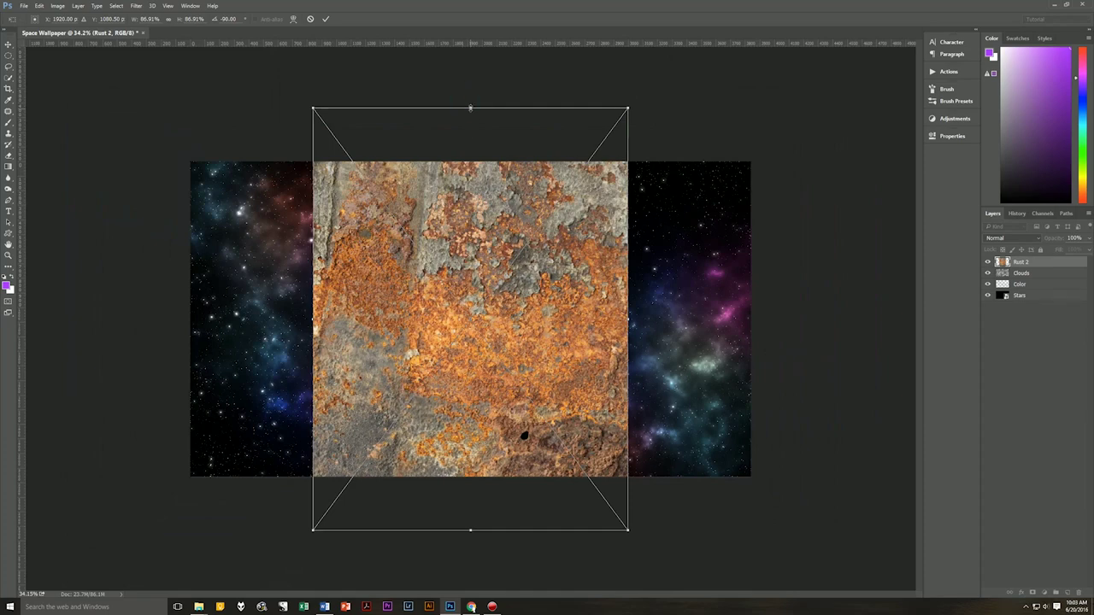
left_click_drag(470, 108, 470, 162)
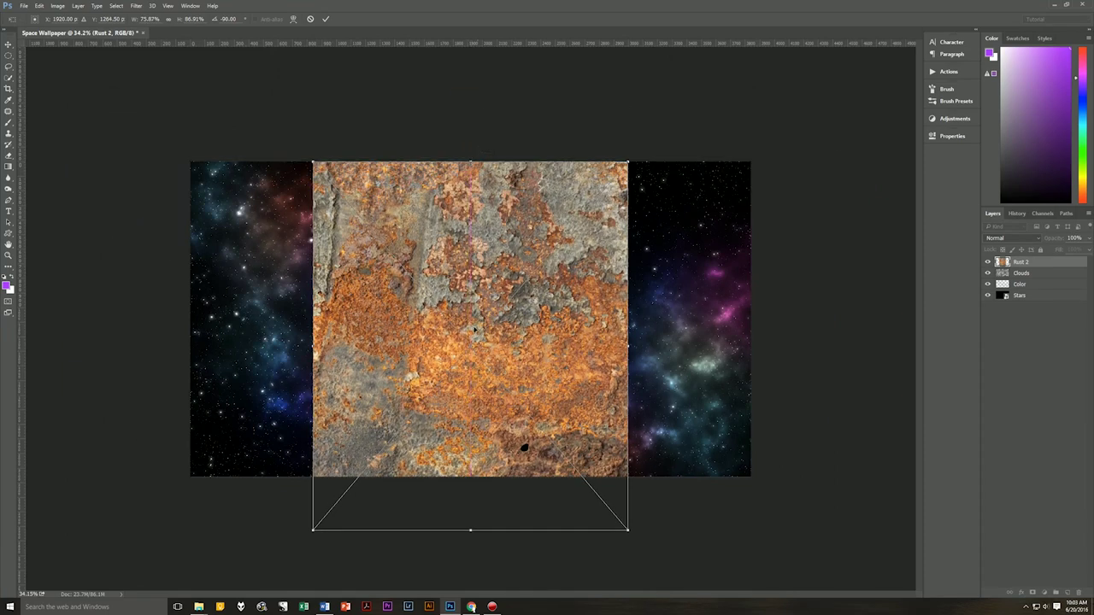
left_click_drag(470, 530, 474, 477)
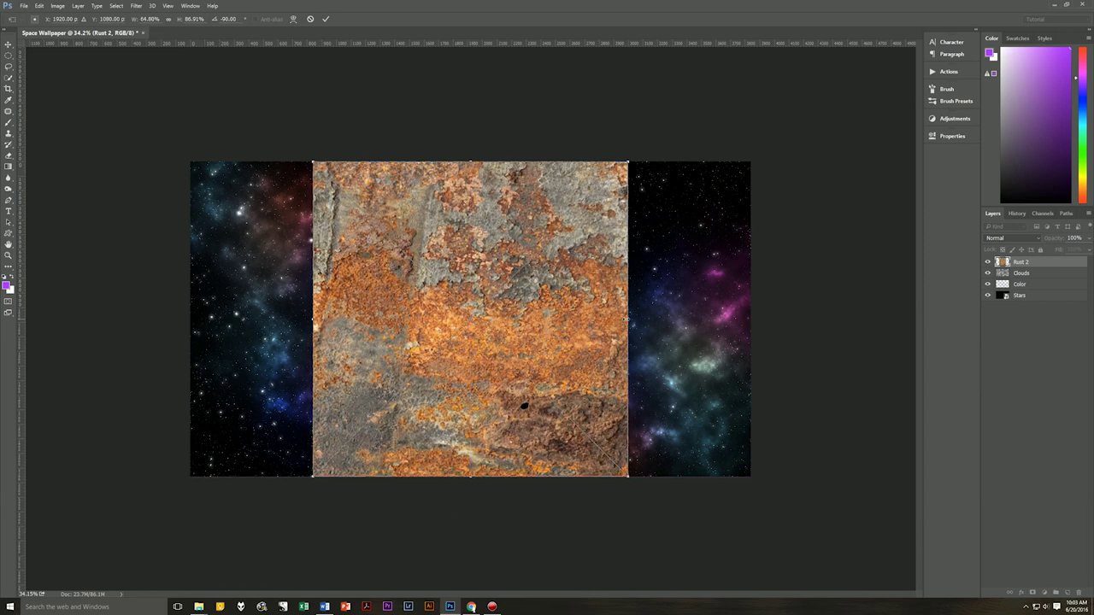
left_click_drag(628, 320, 638, 320)
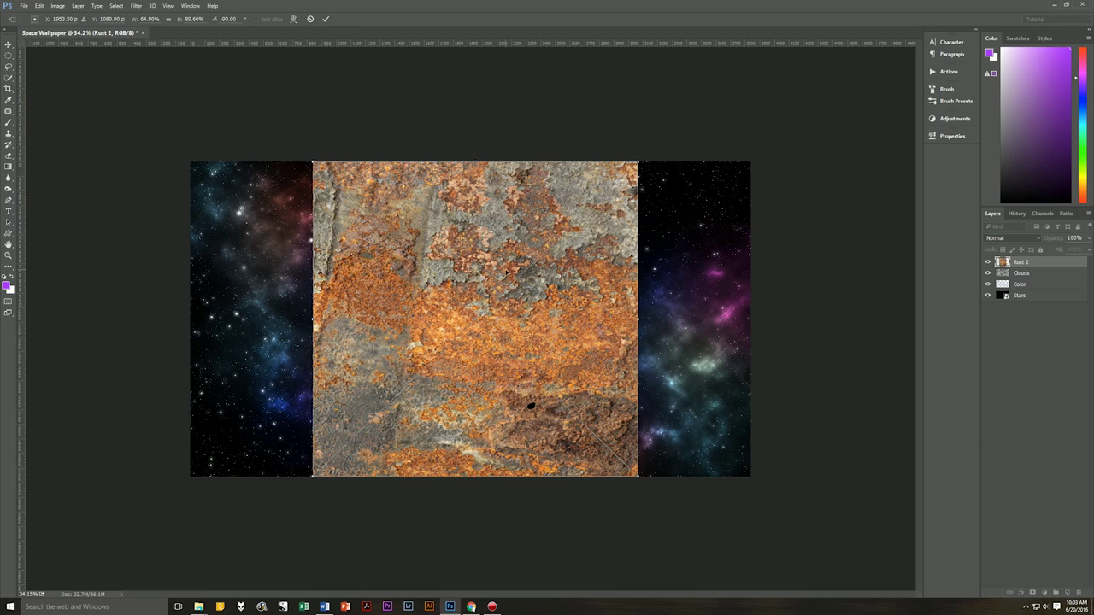
key("Return")
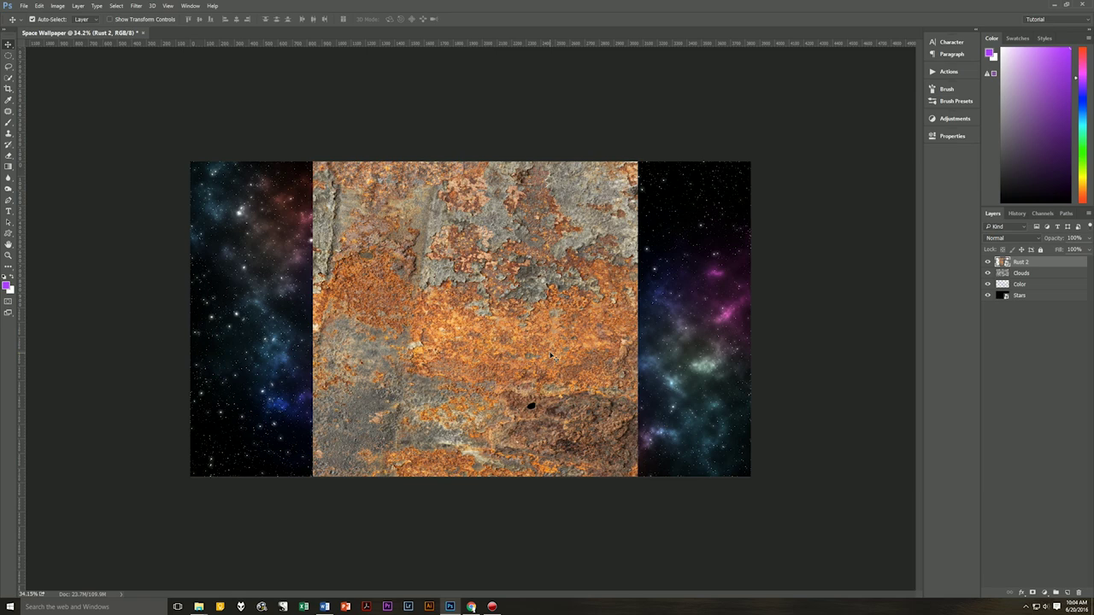
Draw a large circular selection with the Elliptical Marquee on the rust texture and copy it to a new layer.
key("m")
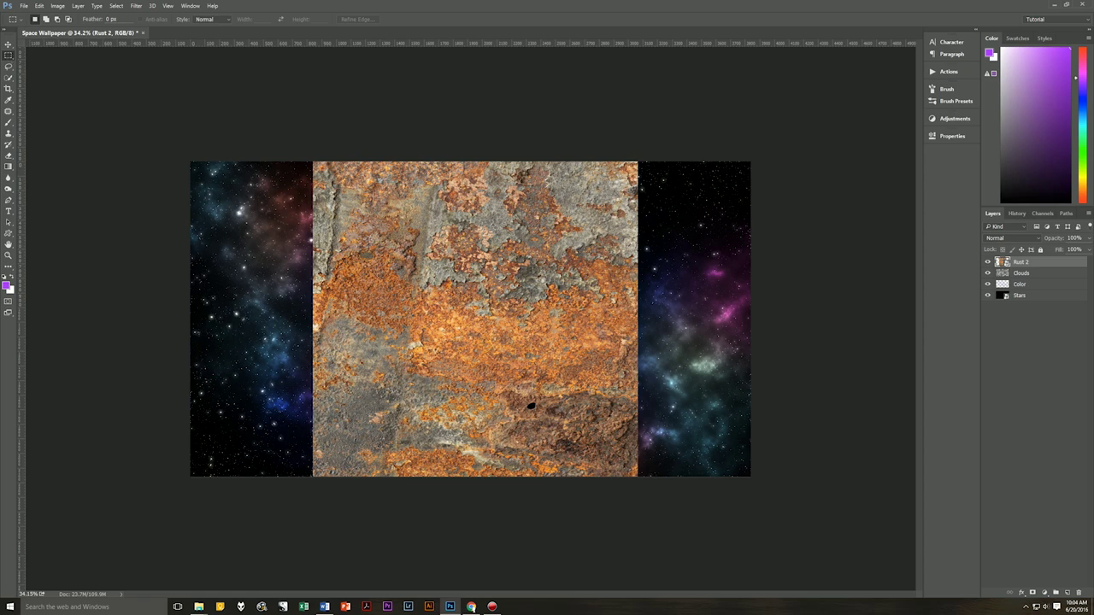
key("shift+m")
left_click(9, 56)
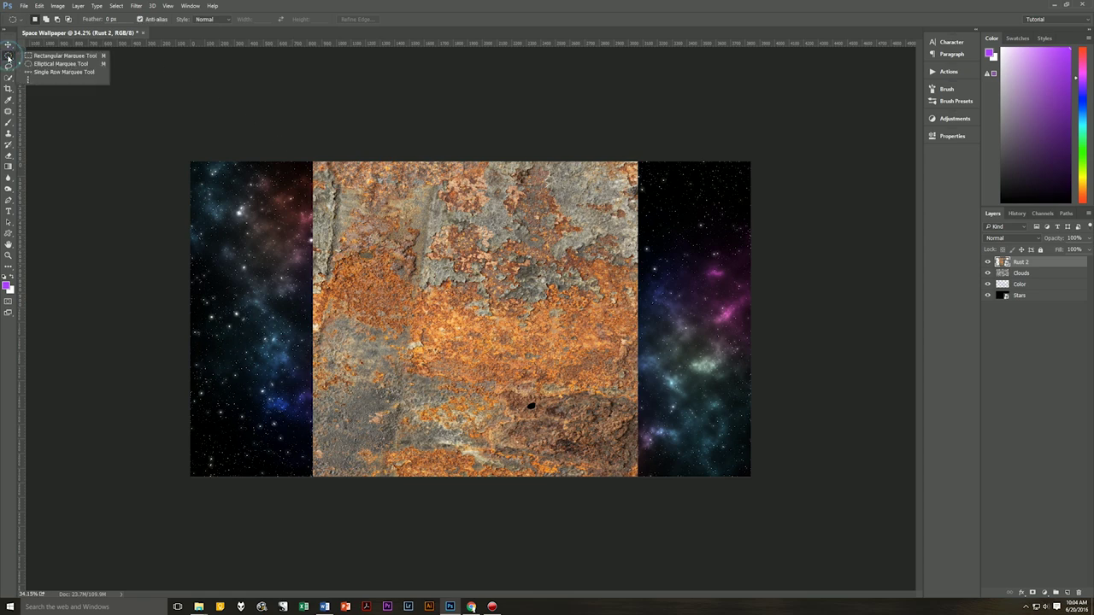
left_click(30, 63)
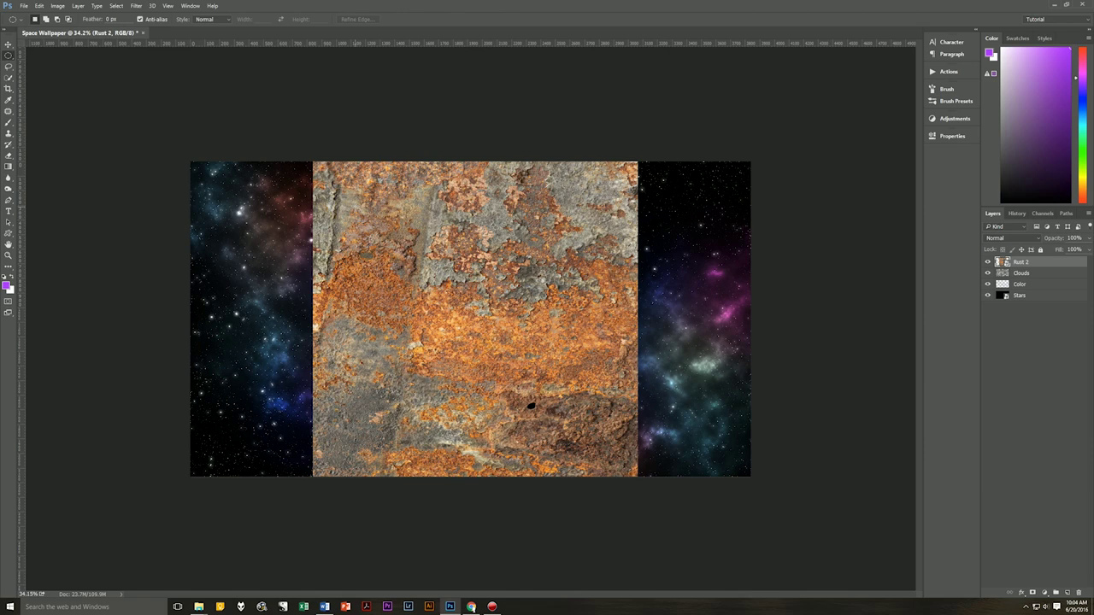
left_click_drag(353, 210, 606, 447)
mouse_move(518, 304)
left_mouse_down()
mouse_move(506, 282)
mouse_move(512, 298)
left_mouse_up()
left_click_drag(505, 296, 539, 354)
key("ctrl+j")
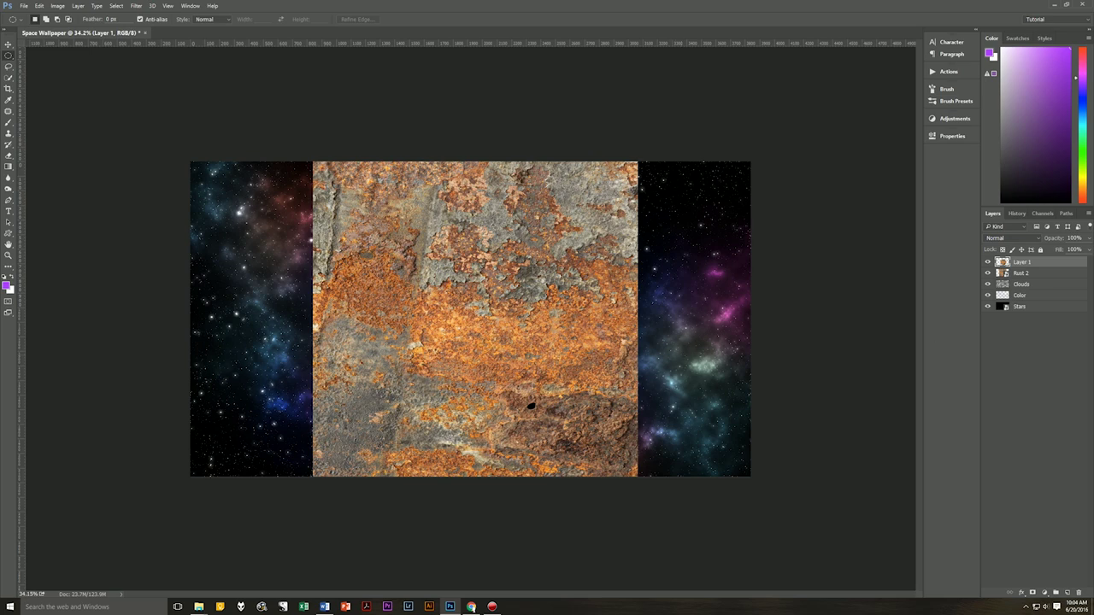
Delete the Rust 2 layer and rename the circular texture layer World.
left_click_drag(1041, 273, 1080, 592)
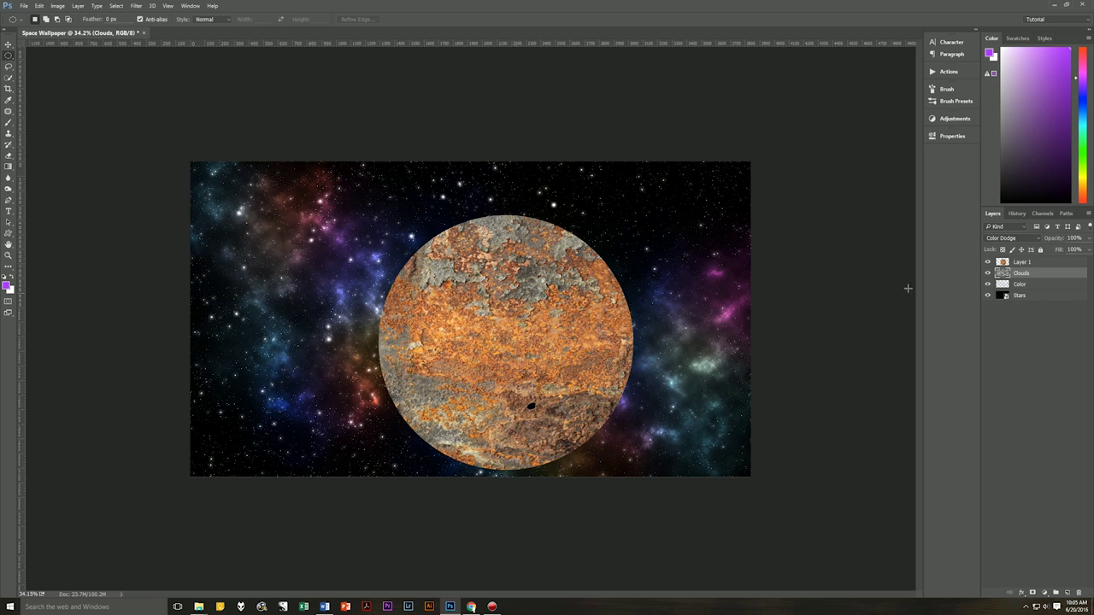
left_click(1028, 262)
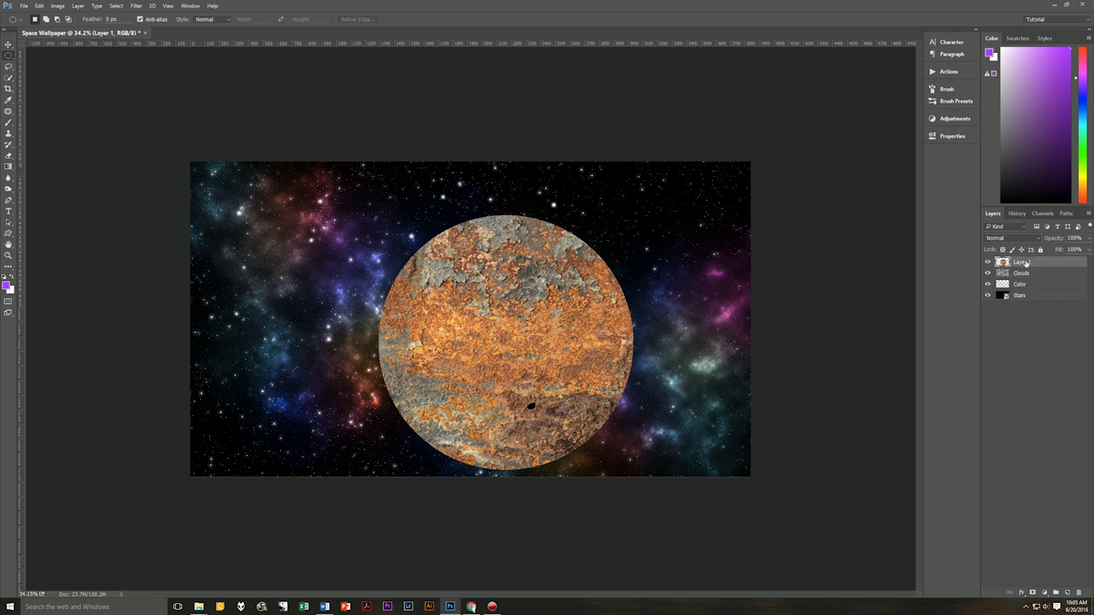
double_click(1024, 262)
type("World")
key("Return")
Move the World disc to the right of the canvas's center.
key("v")
left_click_drag(540, 296, 181, 196)
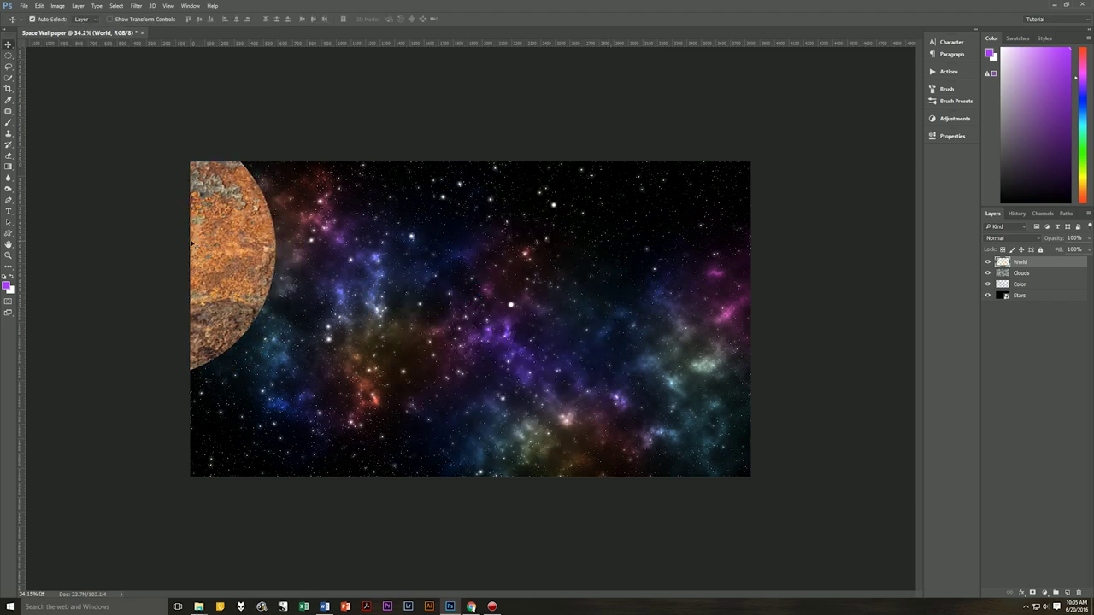
left_click_drag(215, 244, 645, 286)
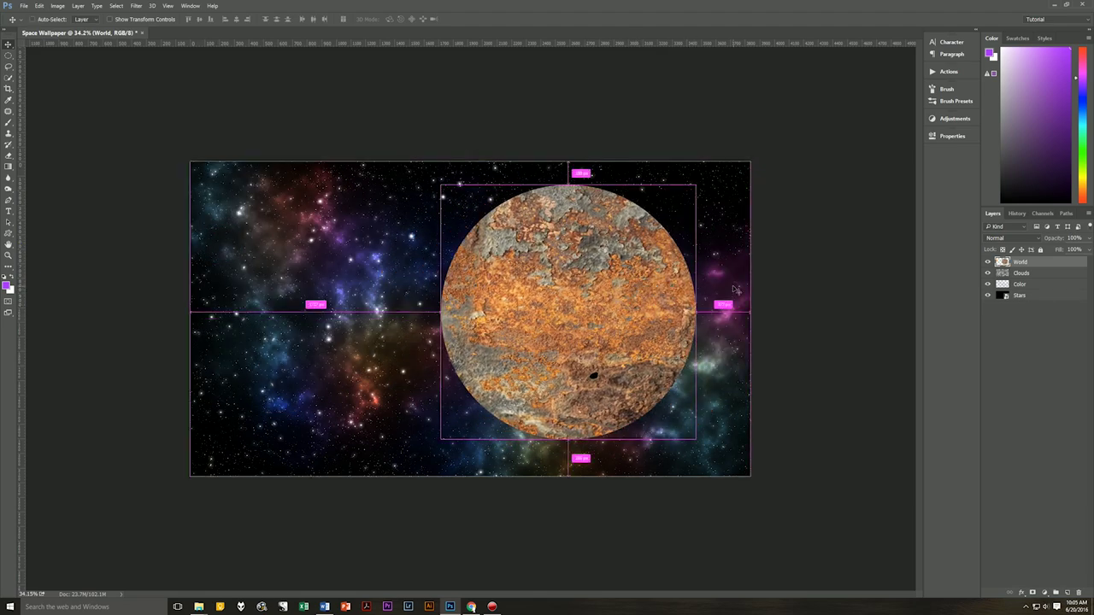
Rotate the World disc 180 degrees and nudge it slightly down and to the right.
key("ctrl+t")
left_click_drag(728, 193, 496, 367)
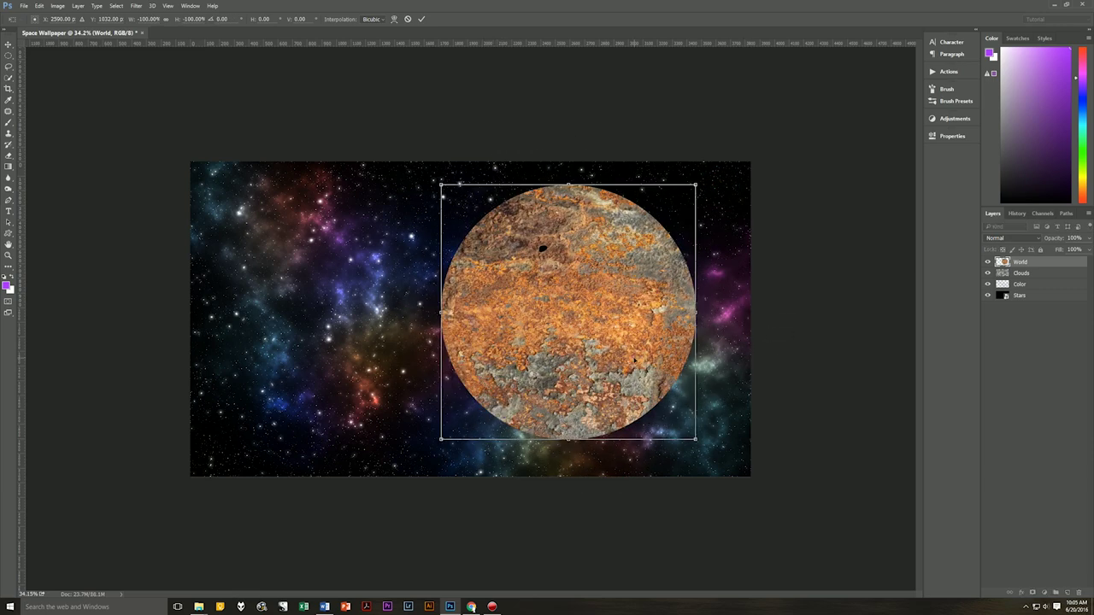
key("Return")
mouse_move(525, 306)
left_mouse_down()
mouse_move(537, 323)
mouse_move(534, 312)
left_mouse_up()
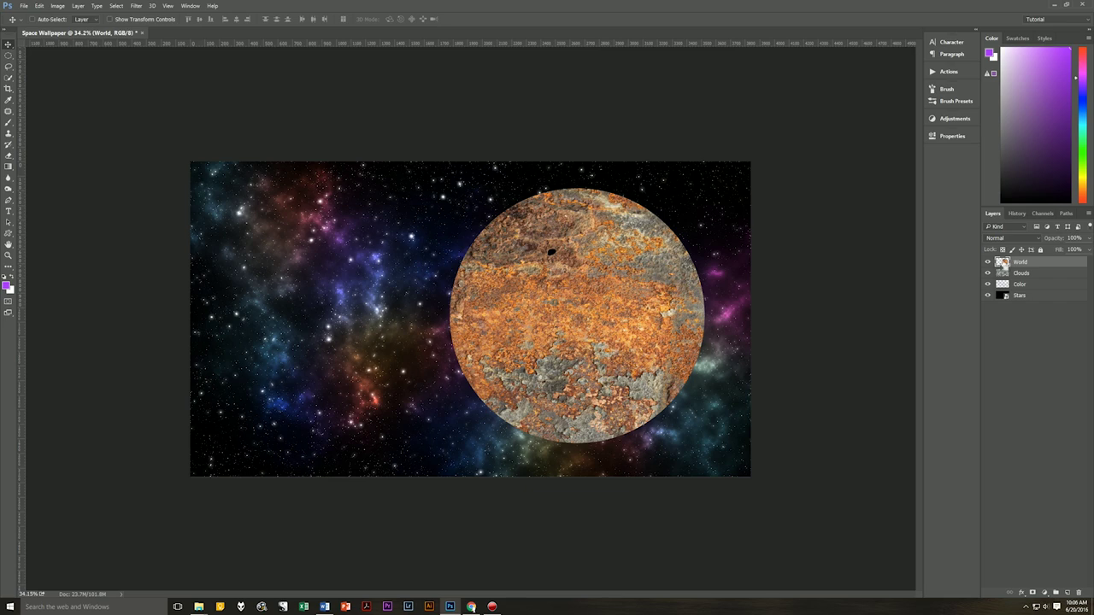
Load the World layer's outline as a selection and apply the Spherize filter at 100% in Normal mode.
left_click(1002, 262, "ctrl")
left_click(136, 5)
mouse_move(180, 117)
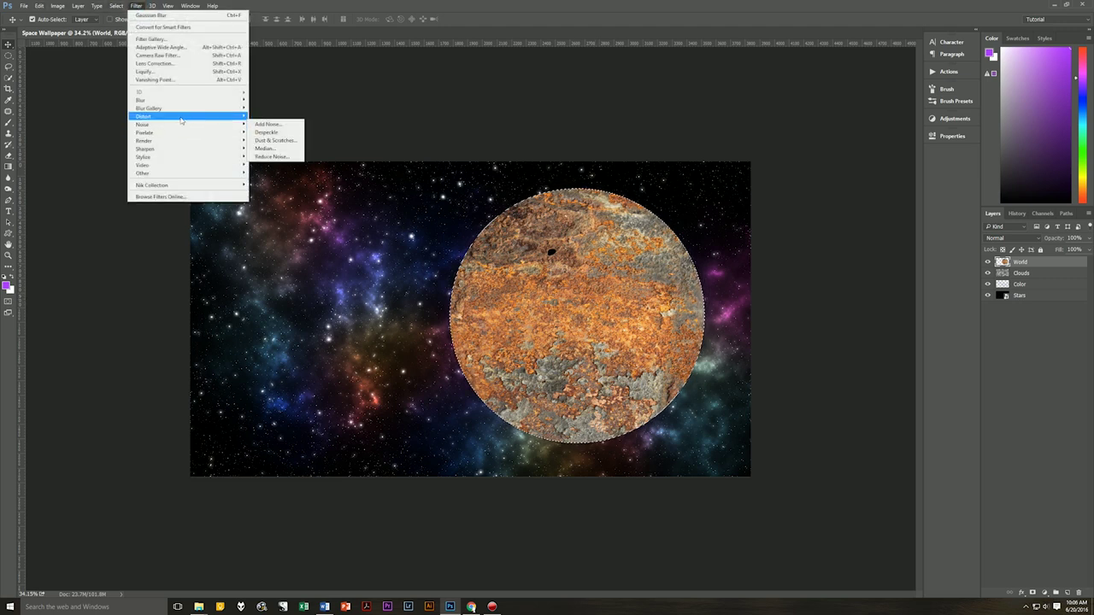
left_click(265, 156)
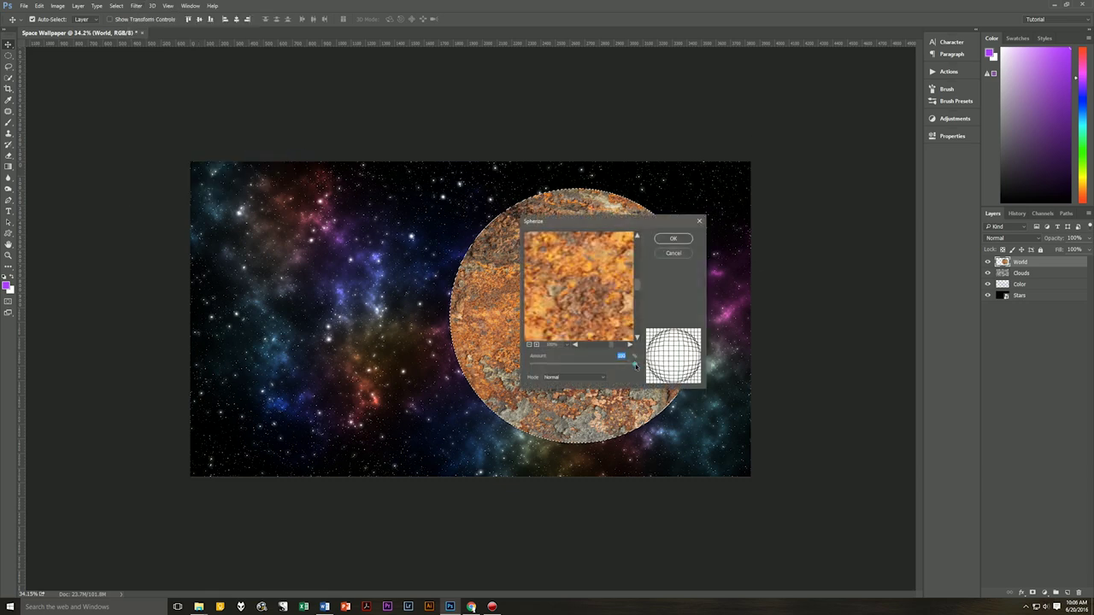
left_click(674, 238)
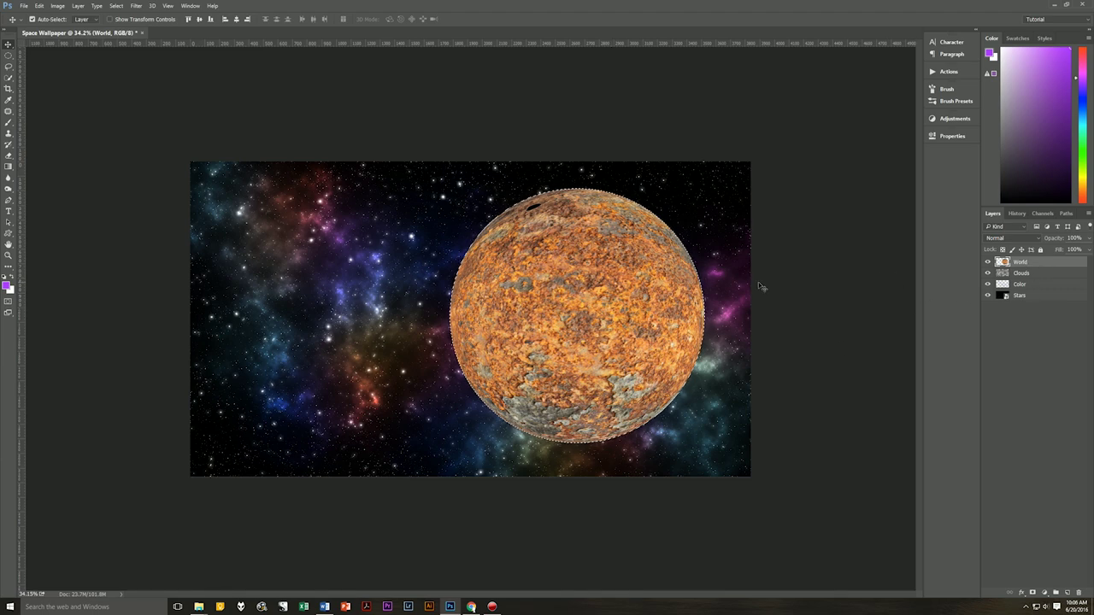
Deselect and add an Inner Glow to the World layer: Screen mode, 30% opacity, color 16baef, size 70 px.
key("ctrl+d")
left_click(1025, 591)
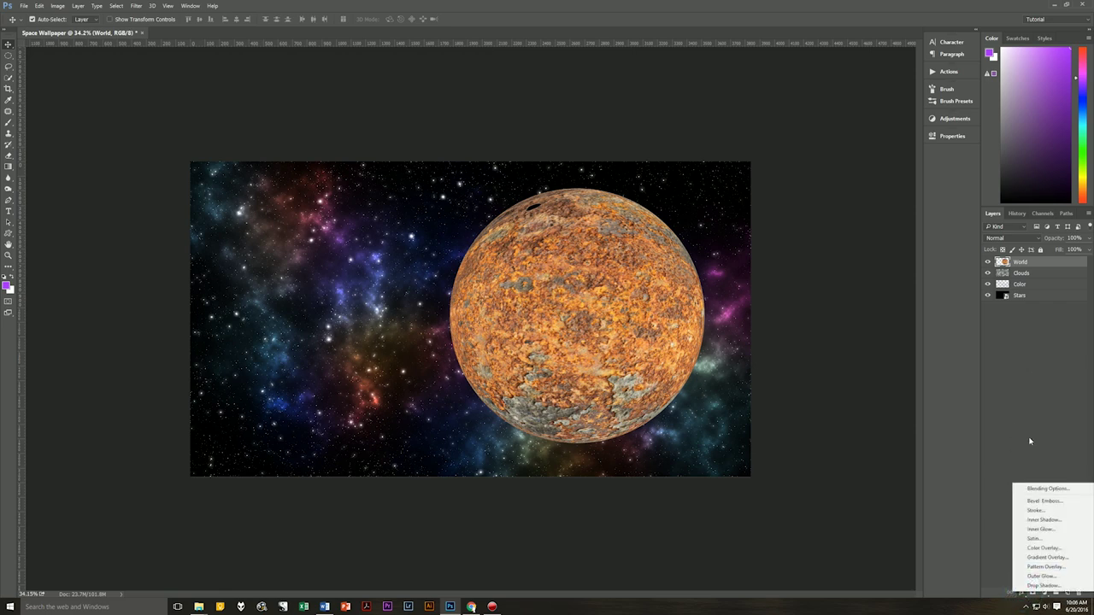
left_click(1062, 531)
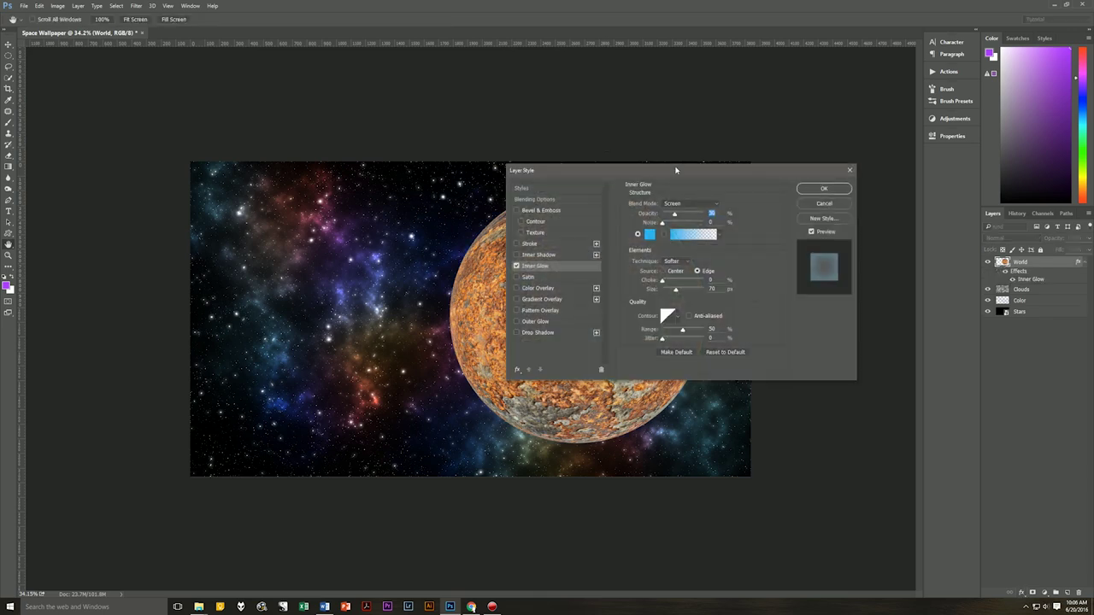
left_click_drag(676, 170, 296, 79)
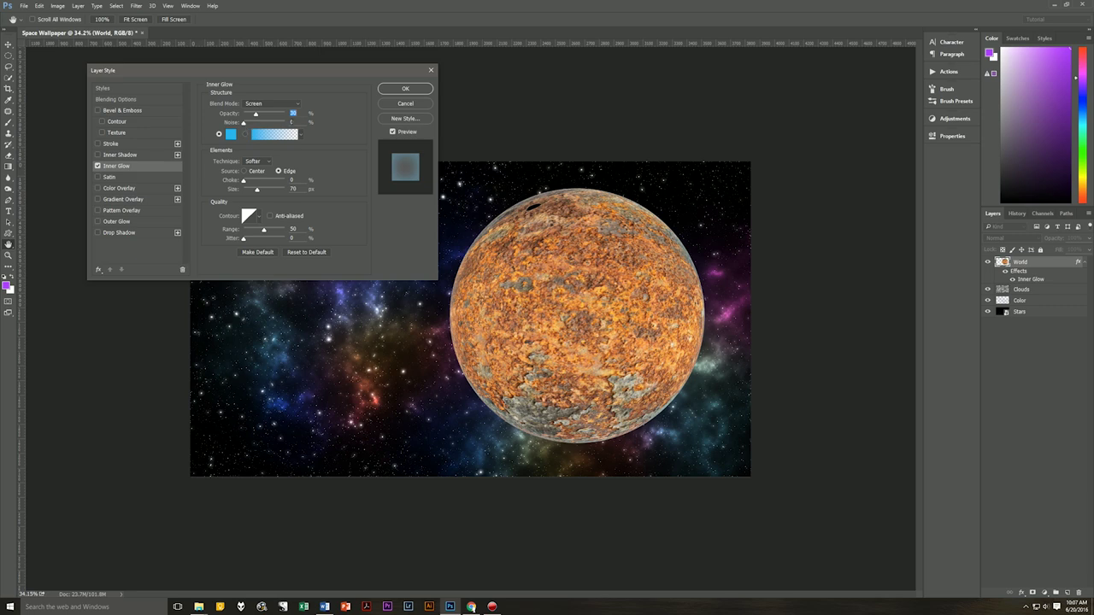
left_click(230, 135)
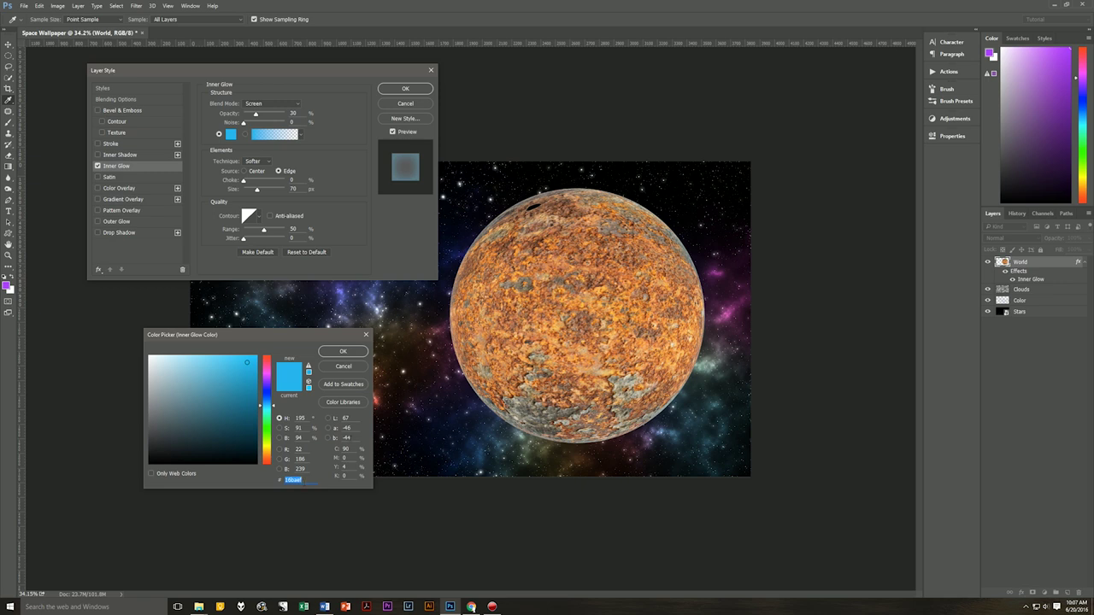
left_click(348, 355)
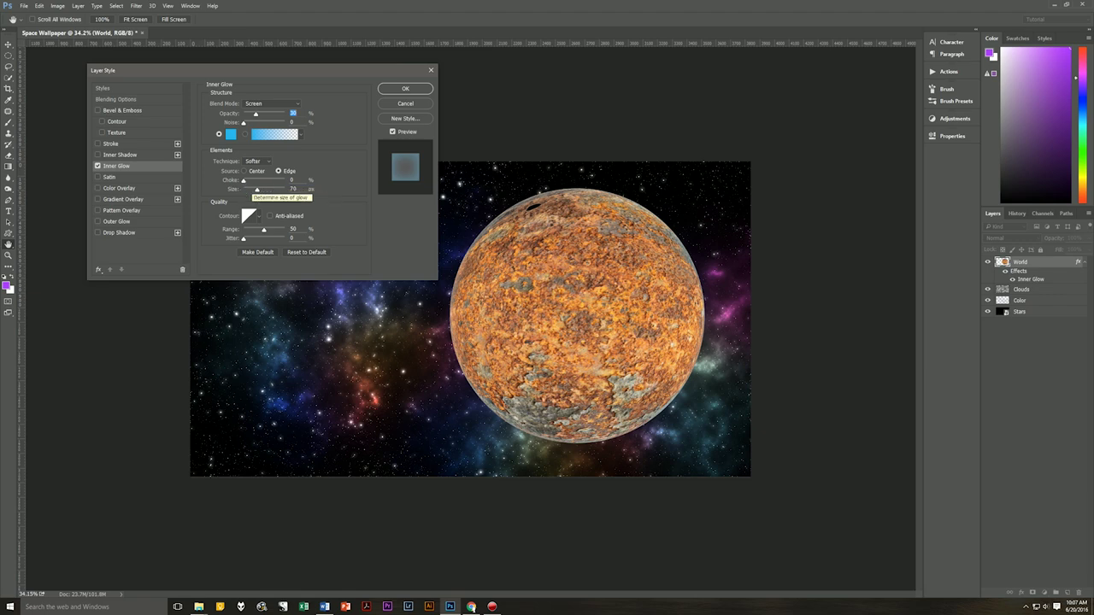
left_click_drag(252, 189, 256, 189)
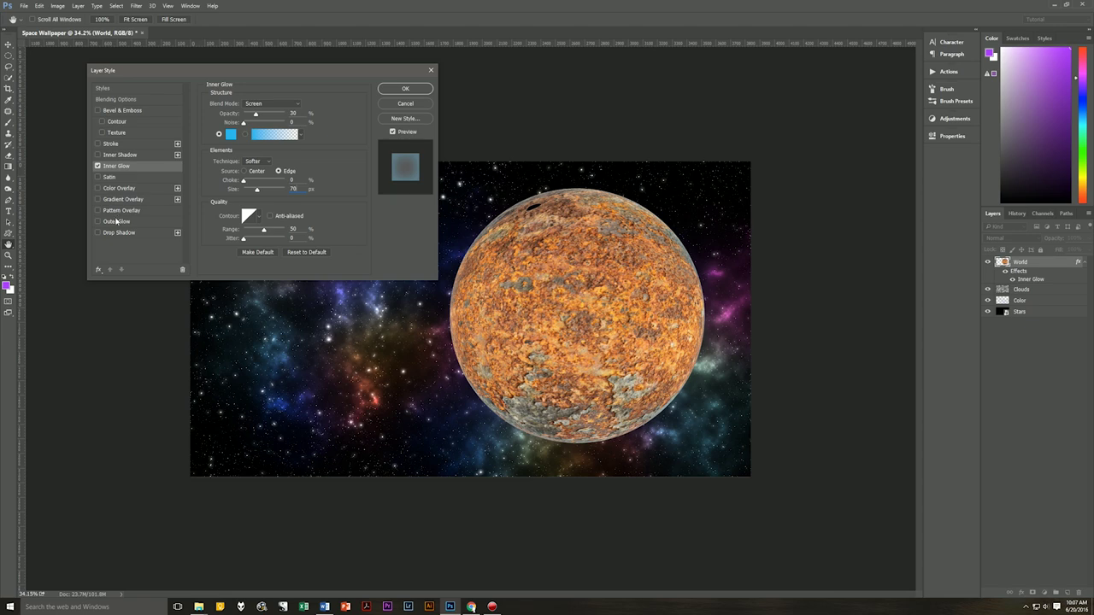
Add a blue Color Overlay (RGB 0, 120, 255) to the World layer in Soft Light mode at 50% opacity.
left_click(116, 188)
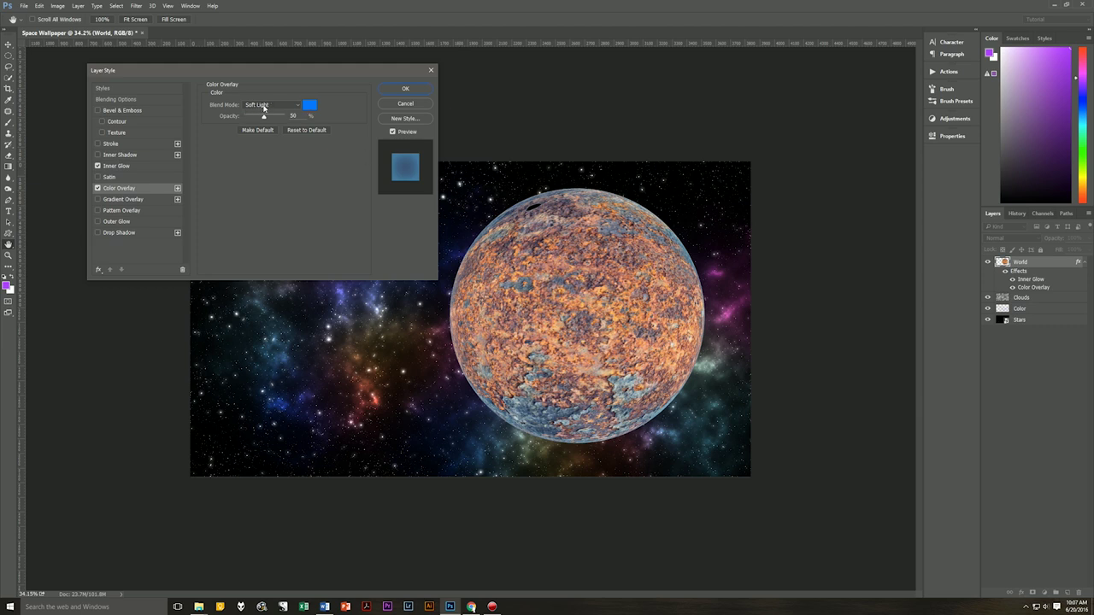
left_click(309, 105)
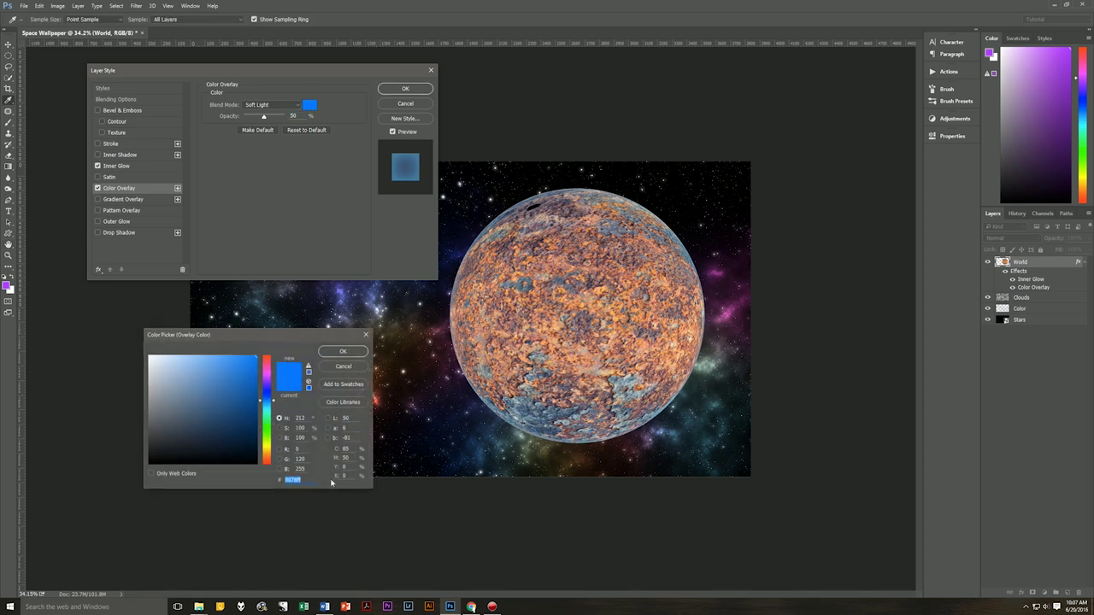
left_click(343, 352)
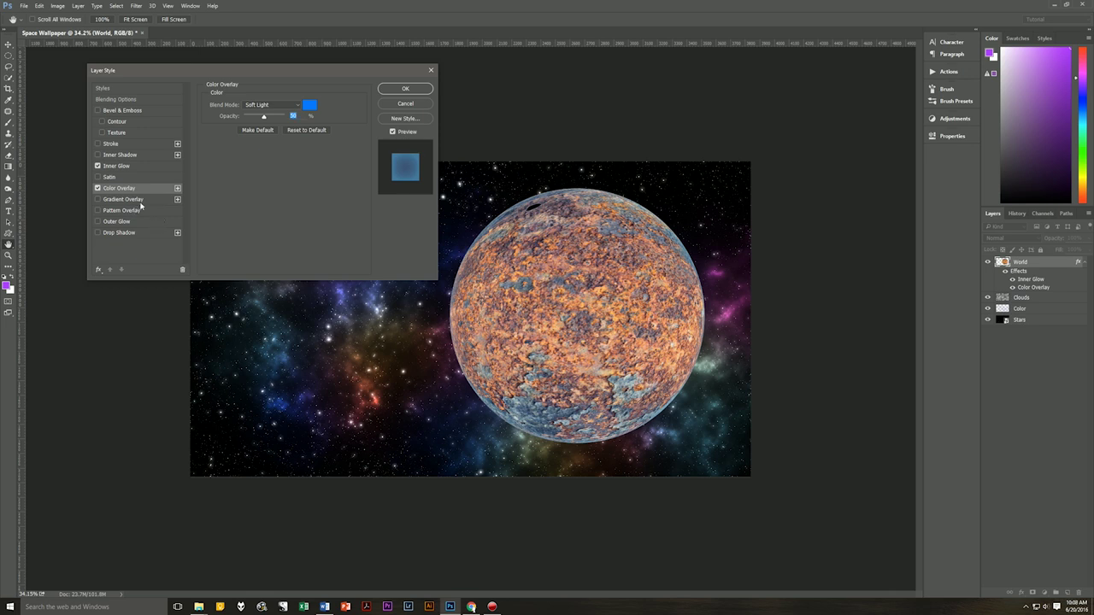
Add an Outer Glow to the World layer with Linear Light blending and 30% opacity.
left_click(140, 222)
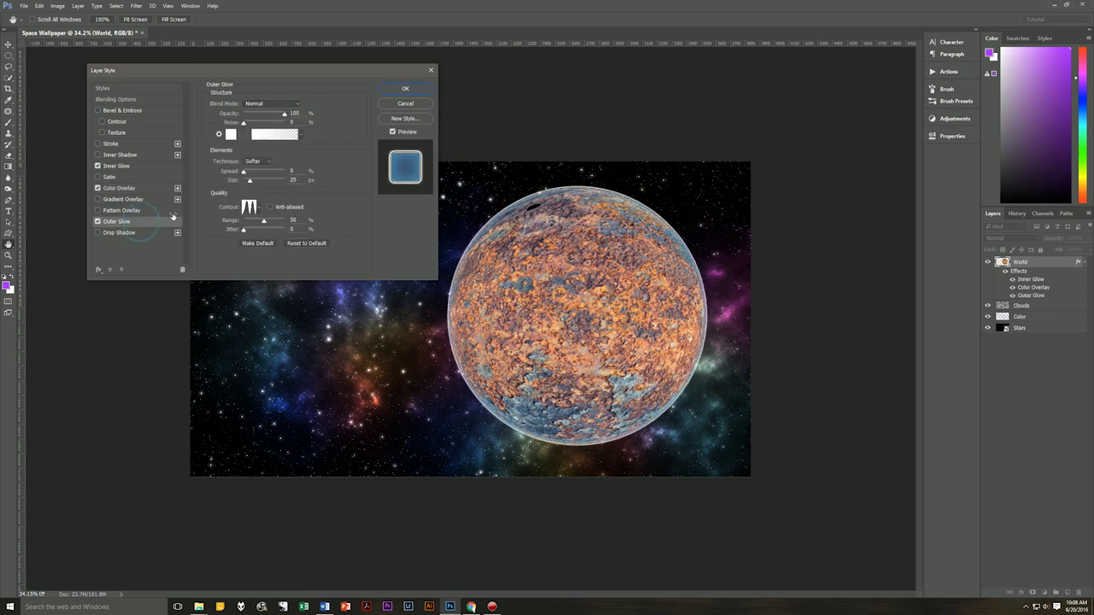
left_click(273, 103)
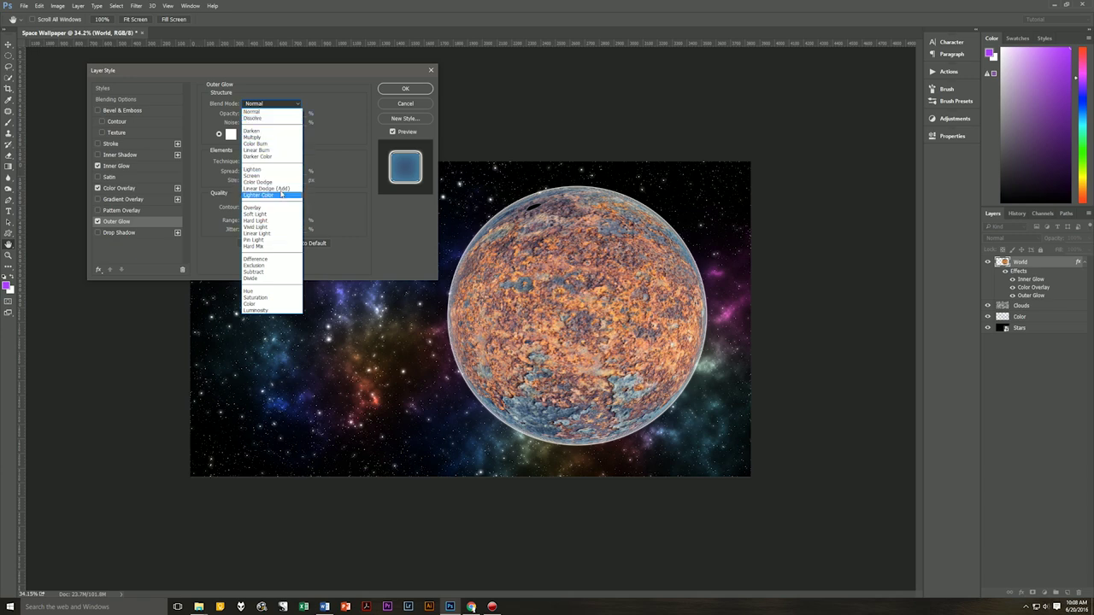
left_click(278, 233)
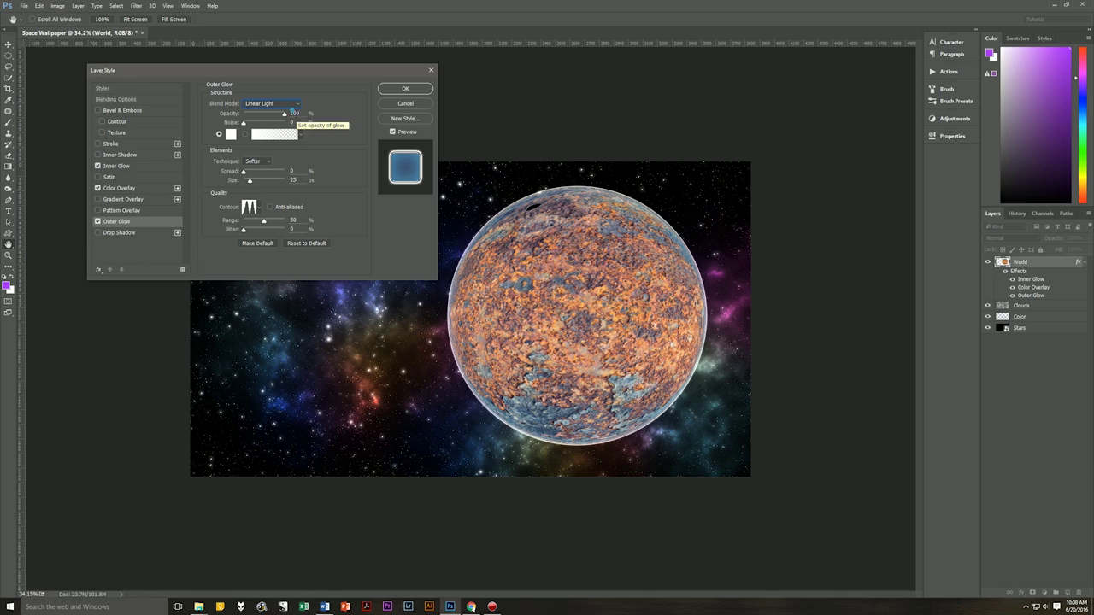
double_click(294, 112)
type("30")
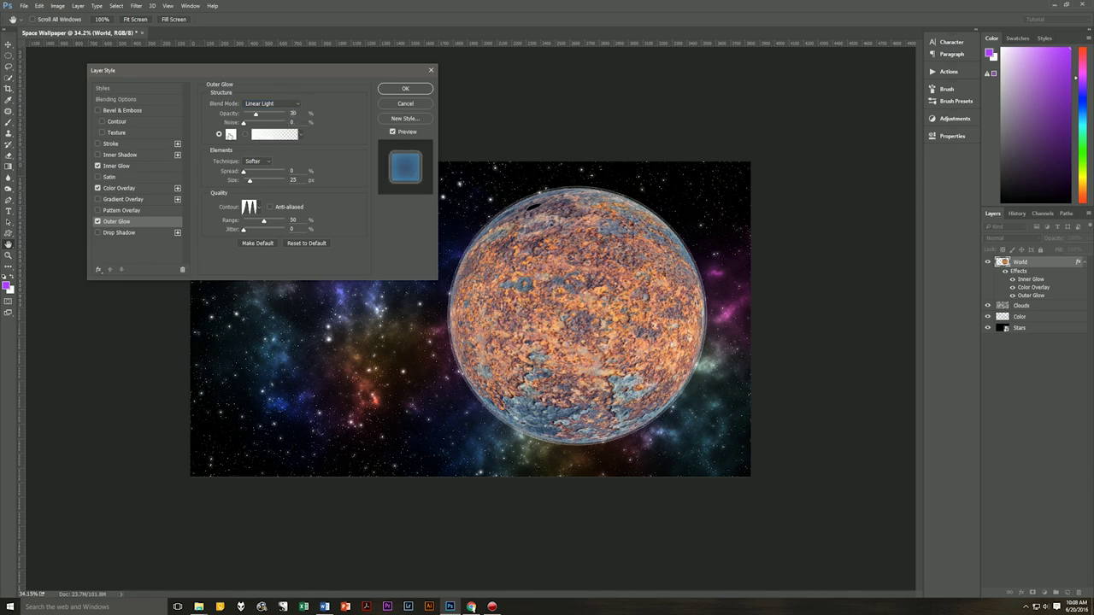
Set the outer glow's color to the light blue 16c7fa.
left_click(230, 134)
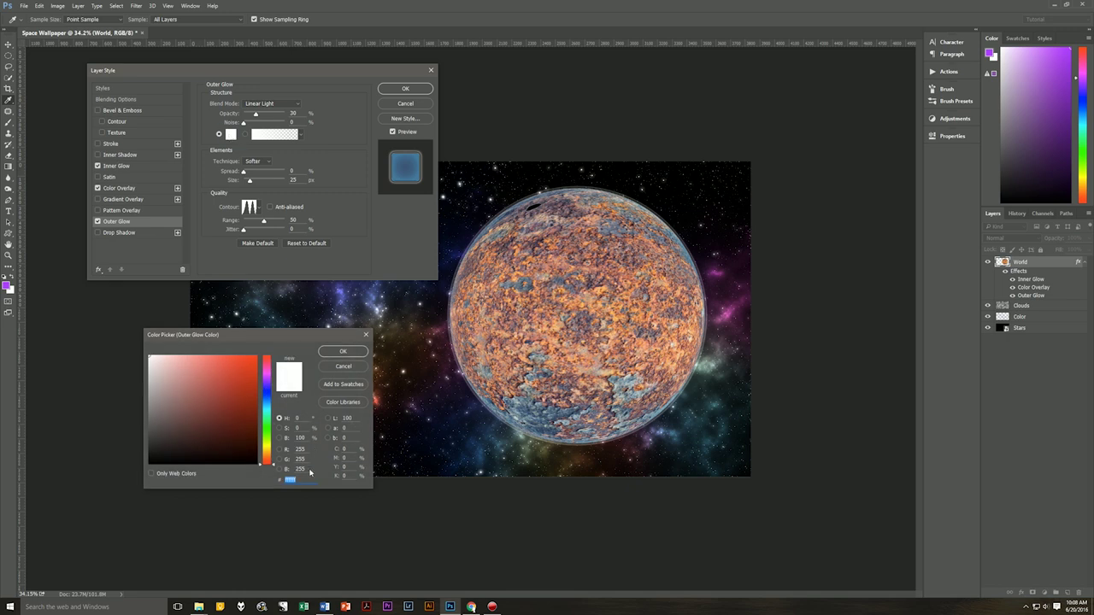
type("16")
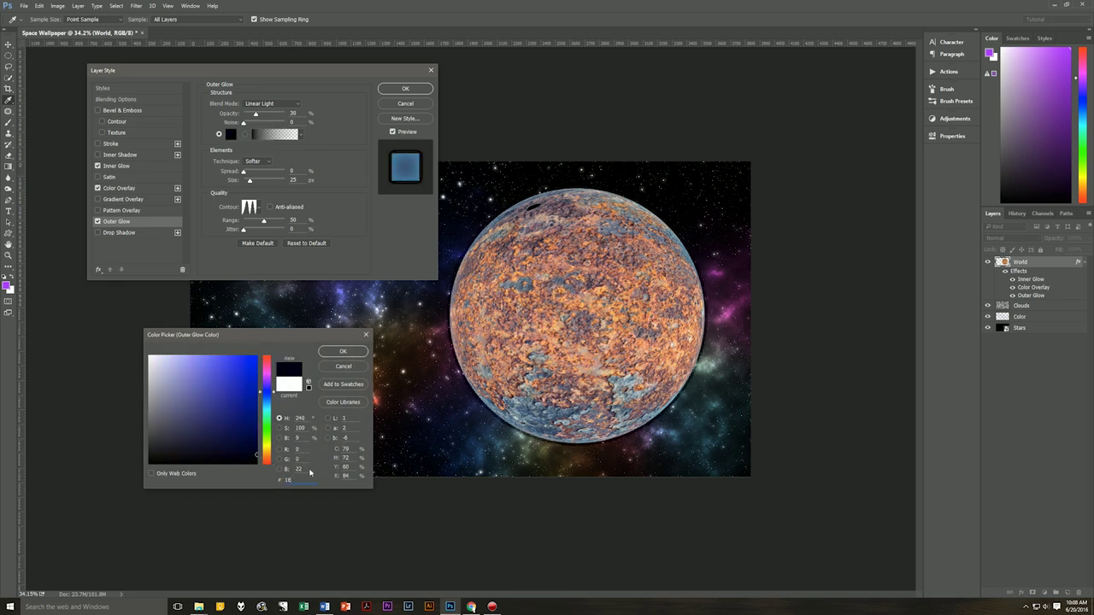
type("c")
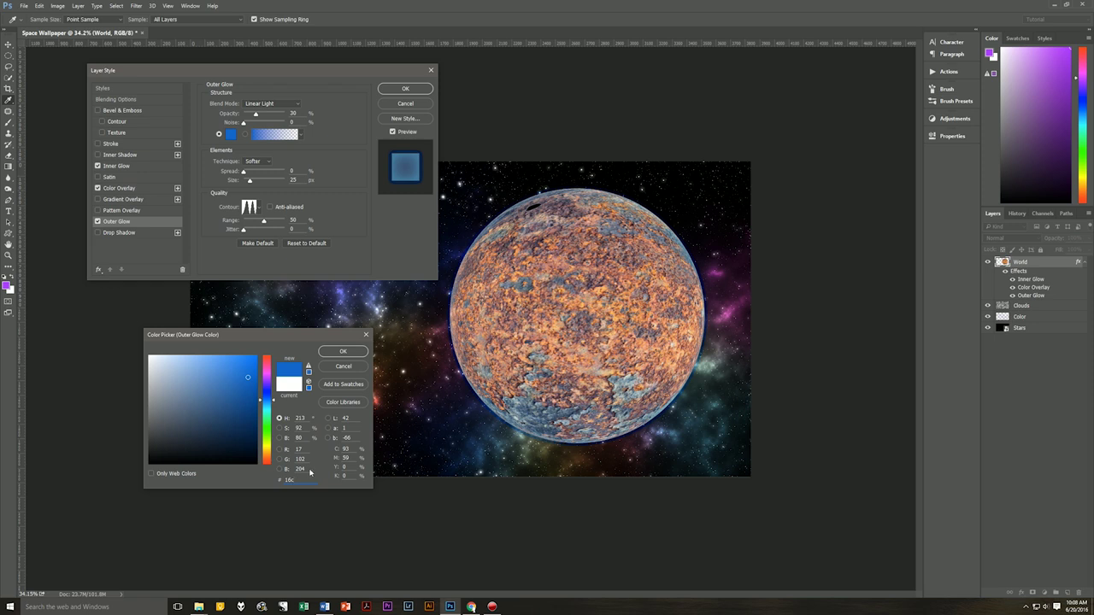
type("7")
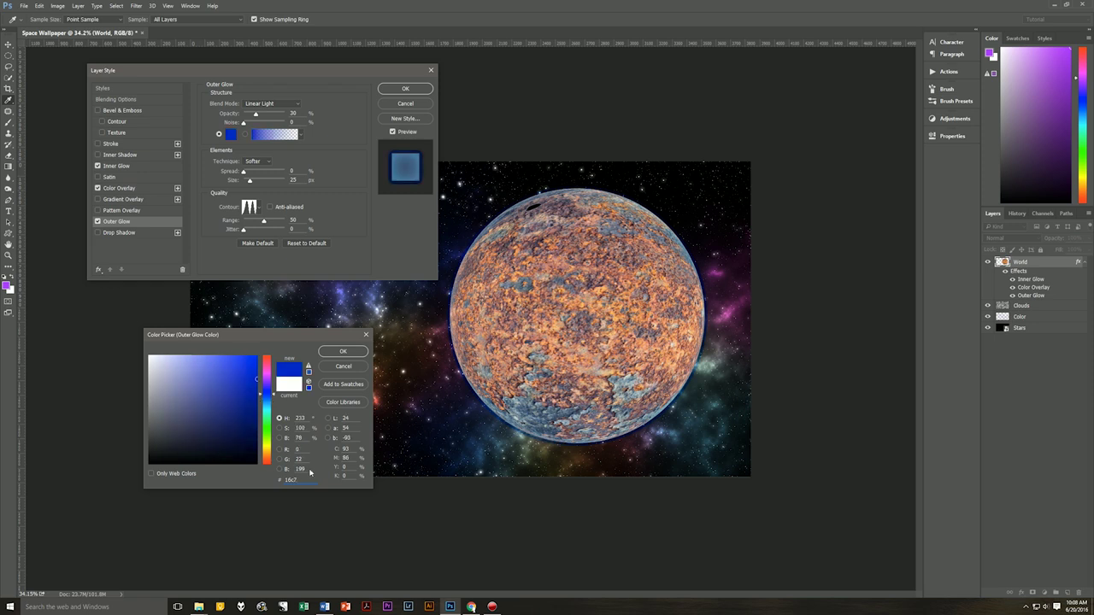
type("fa")
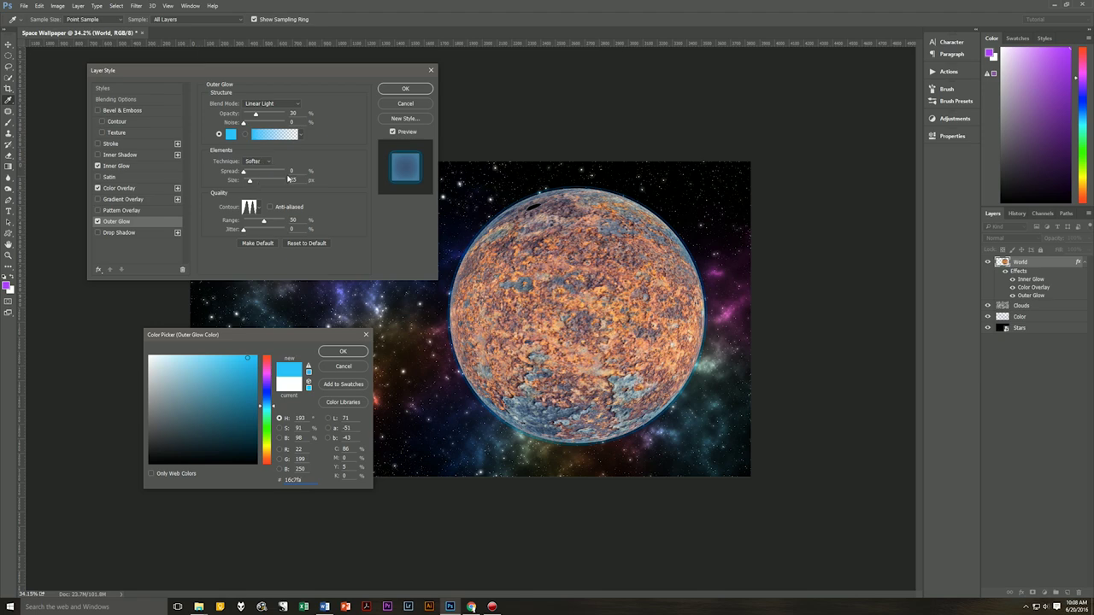
left_click(295, 181)
left_click(343, 351)
Set the outer glow's size to 101 px with the half-round contour, apply the layer style and collapse the World layer's effects.
left_click_drag(249, 181, 258, 181)
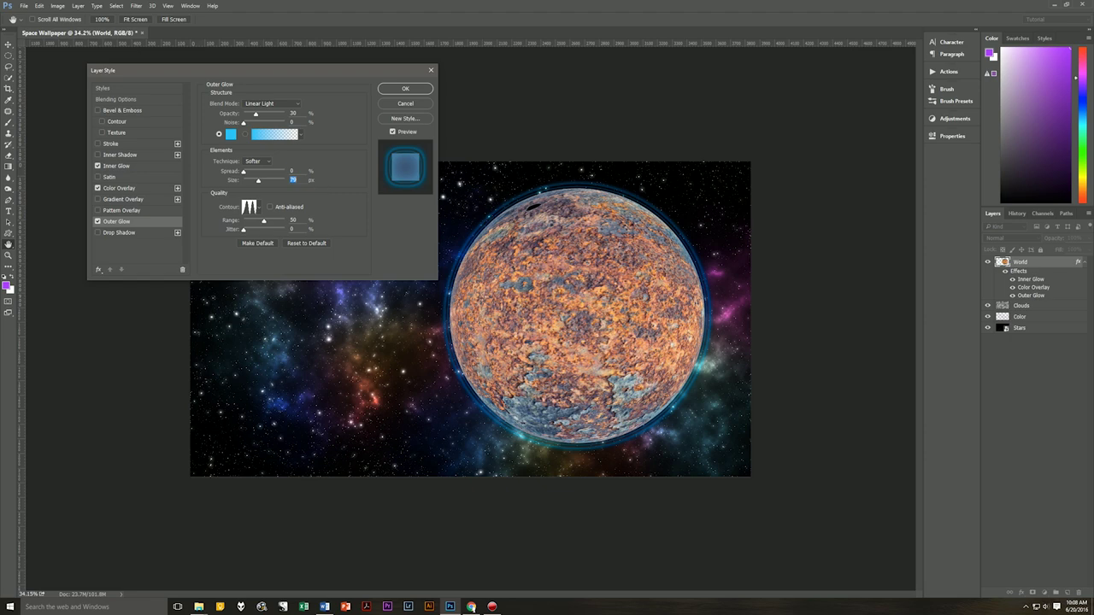
type("101")
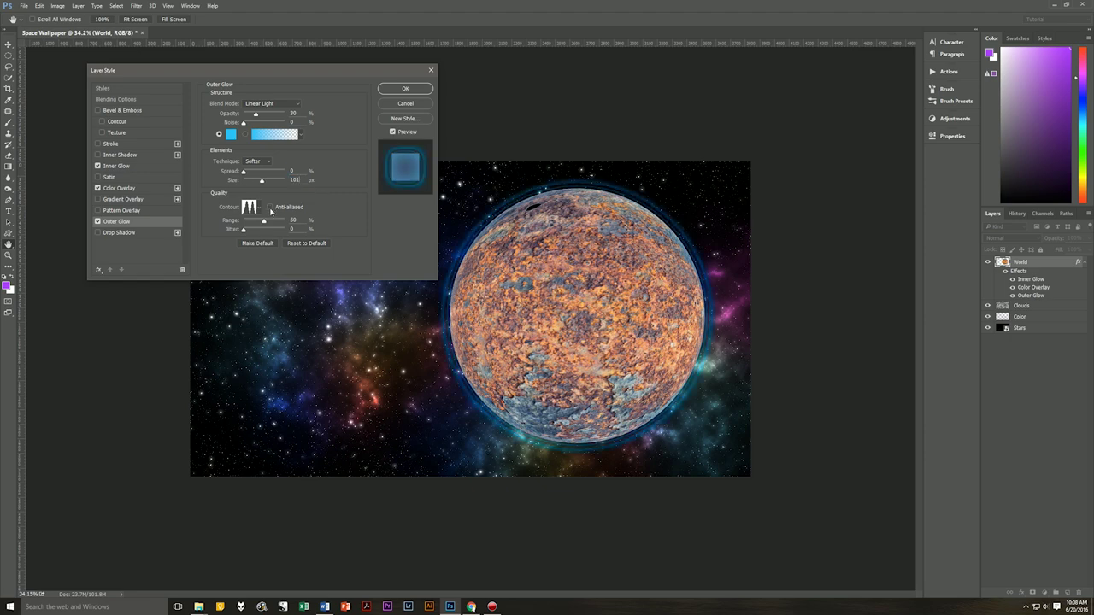
left_click(258, 207)
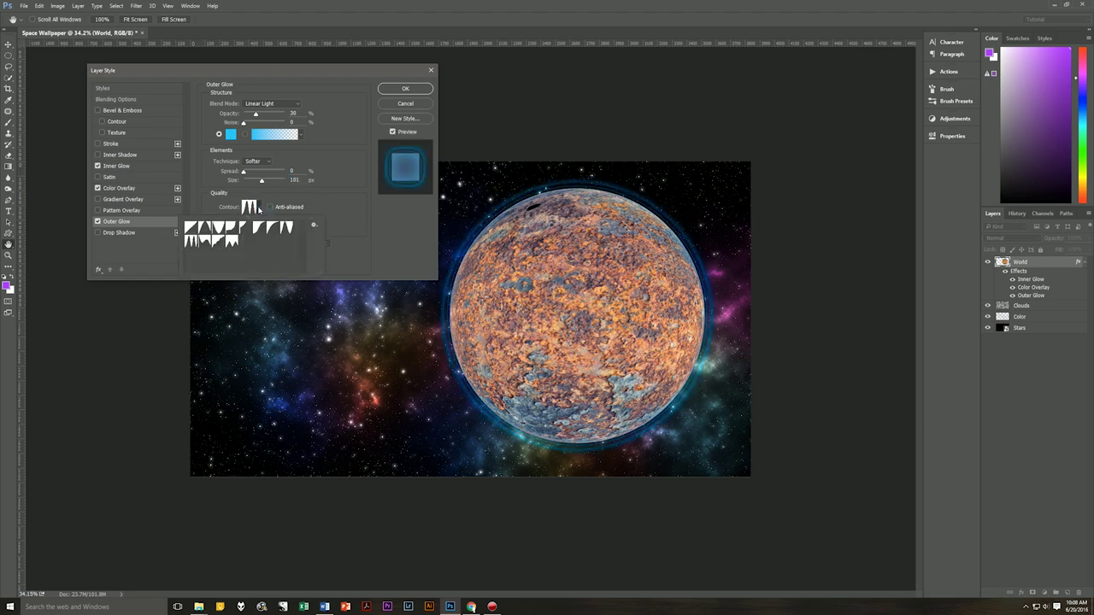
left_click(274, 229)
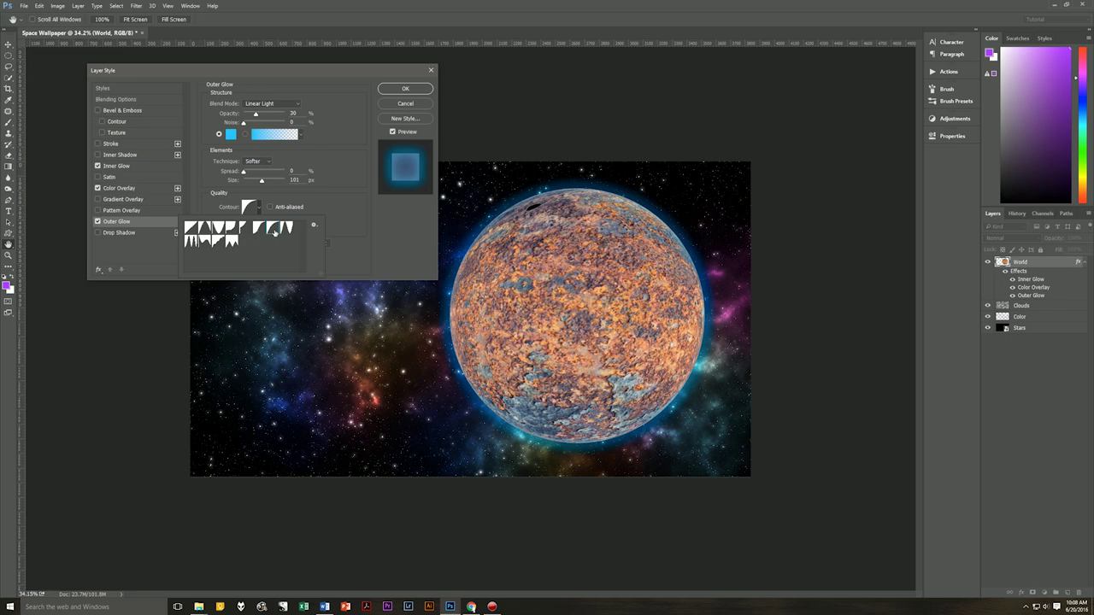
double_click(272, 229)
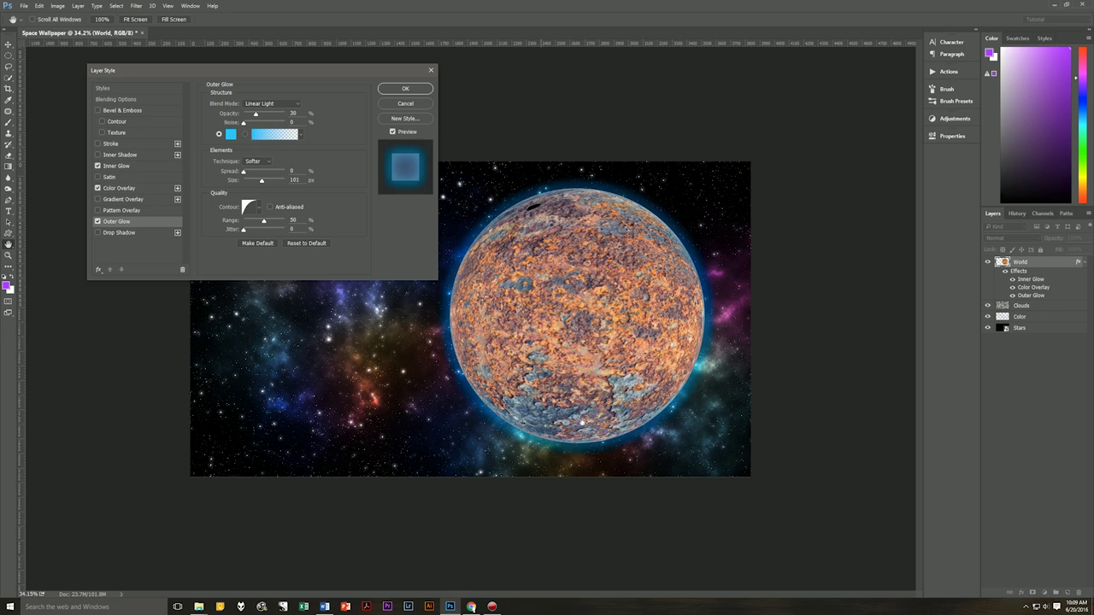
left_click(394, 90)
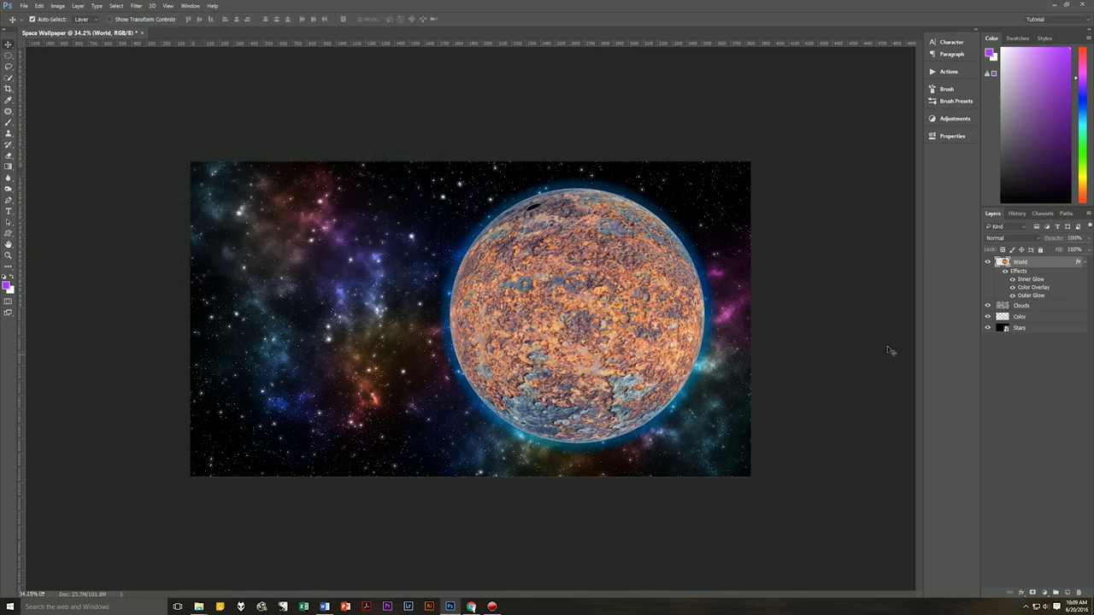
left_click(1084, 261)
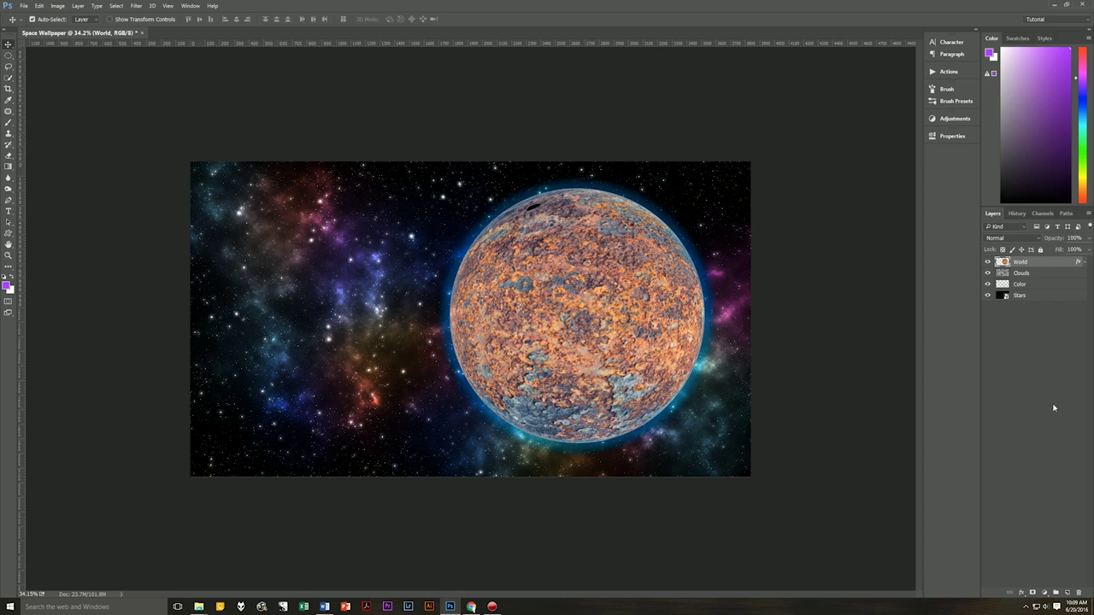
Create a new layer above World and name it Shadow.
left_click(1067, 592)
double_click(1024, 261)
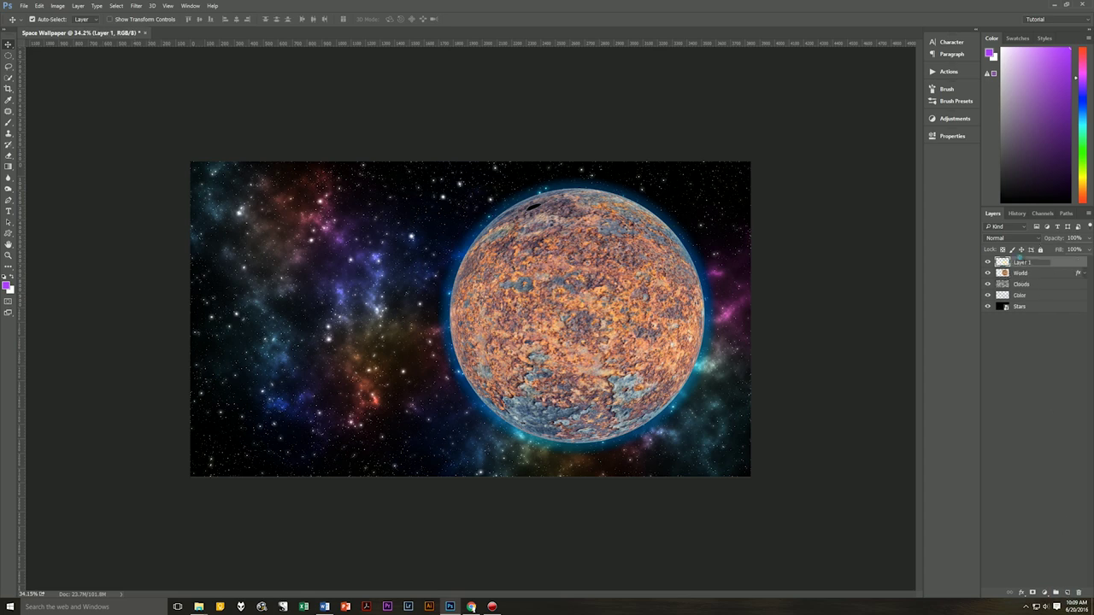
type("Shadow")
left_click(1058, 269)
Load the World layer's outline as a selection and feather it by 100 pixels.
left_click(1004, 274, "ctrl")
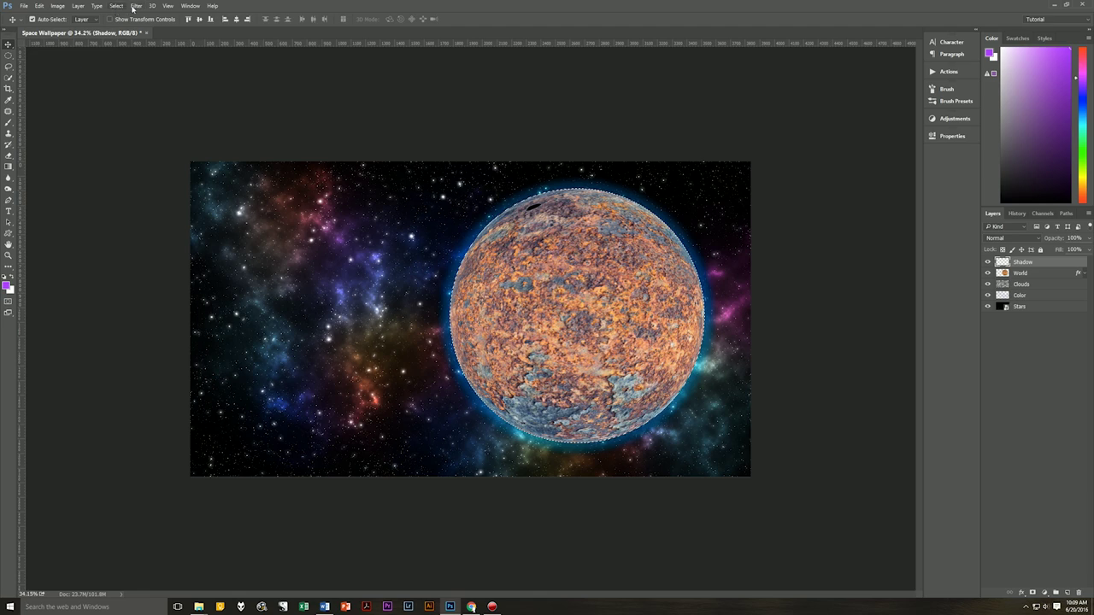
left_click(120, 8)
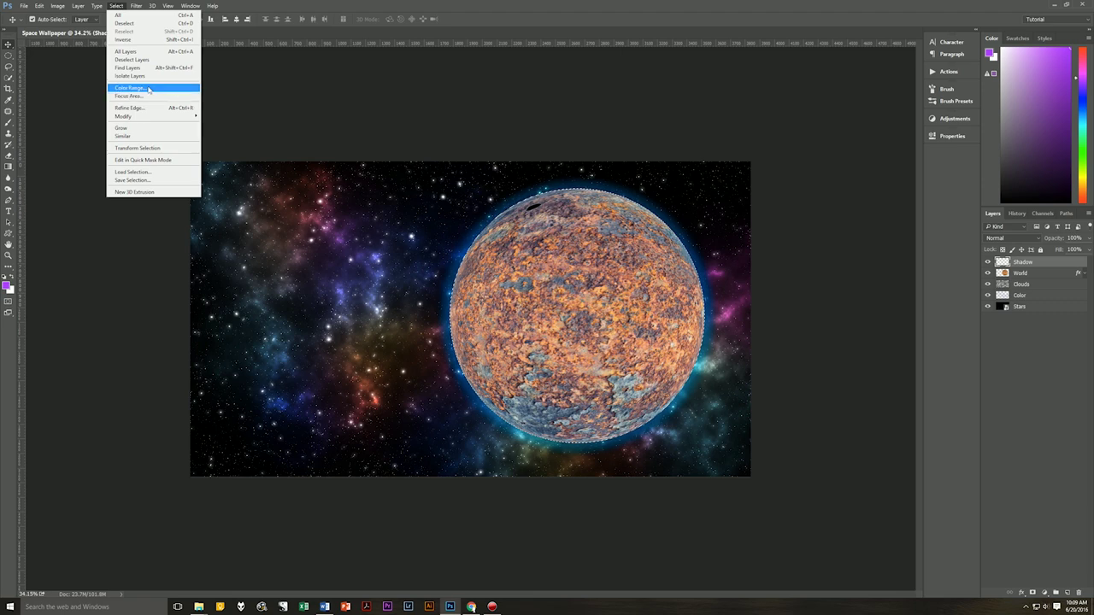
left_click(148, 117)
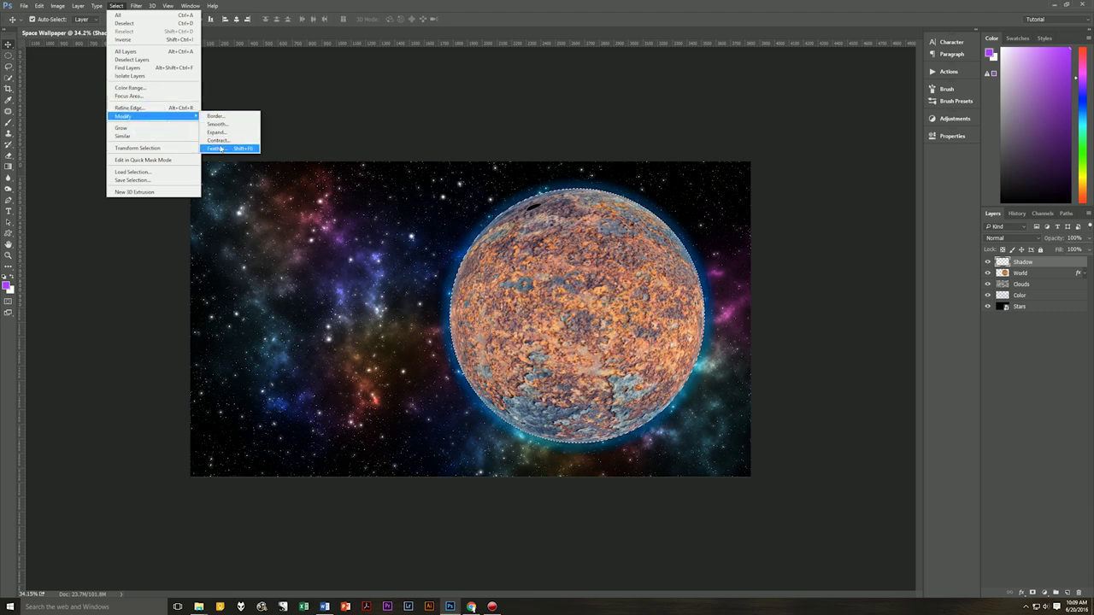
left_click(215, 148)
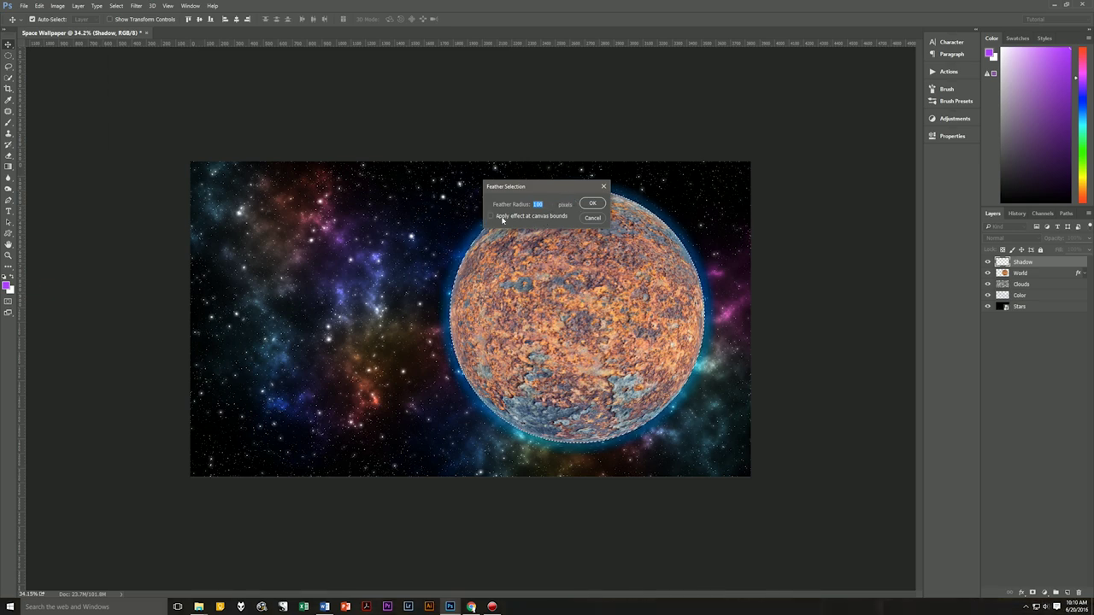
left_click(602, 202)
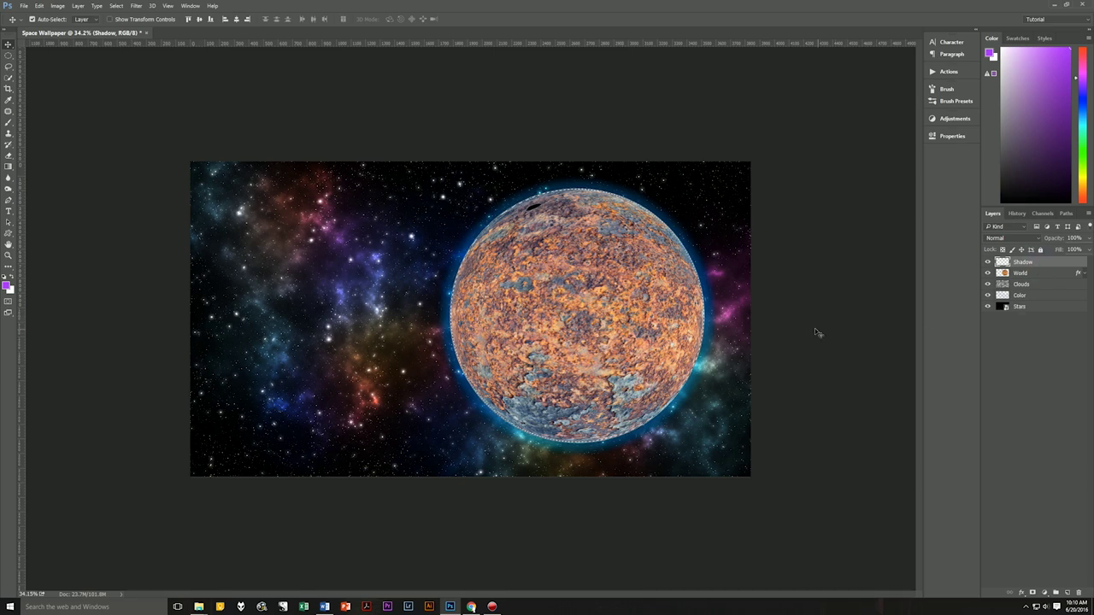
Fill the feathered selection on the Shadow layer with the default black foreground color and deselect.
key("alt+BackSpace")
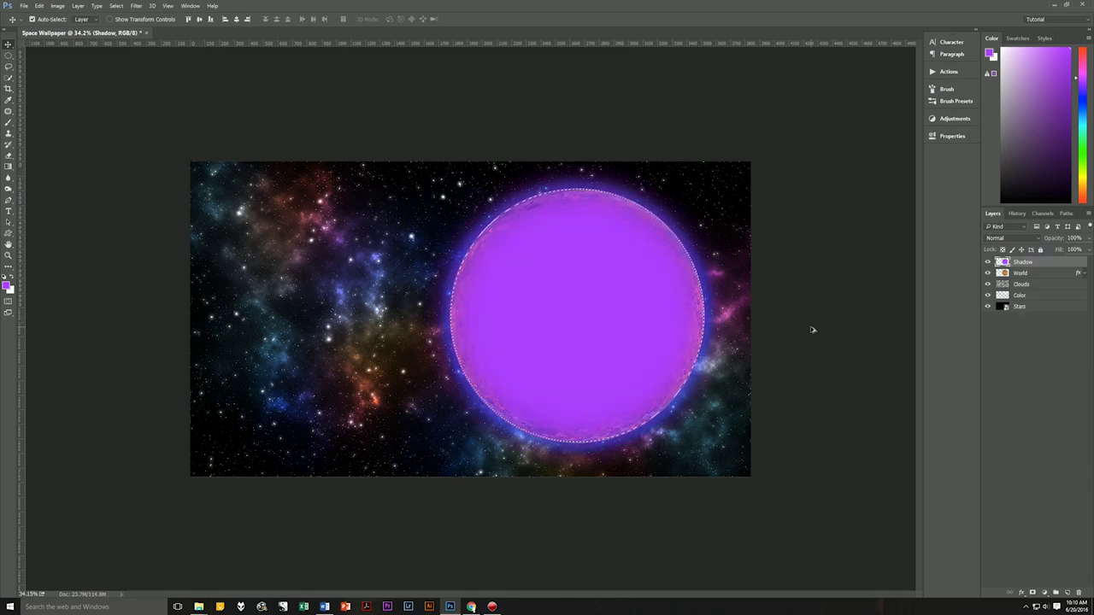
key("ctrl+z")
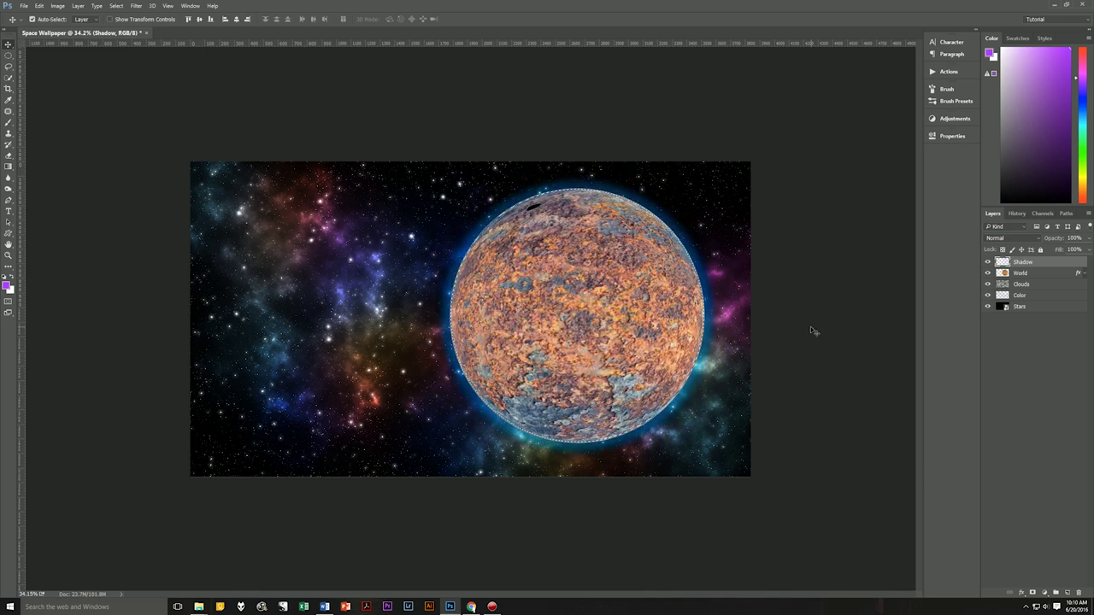
key("d")
key("alt+BackSpace")
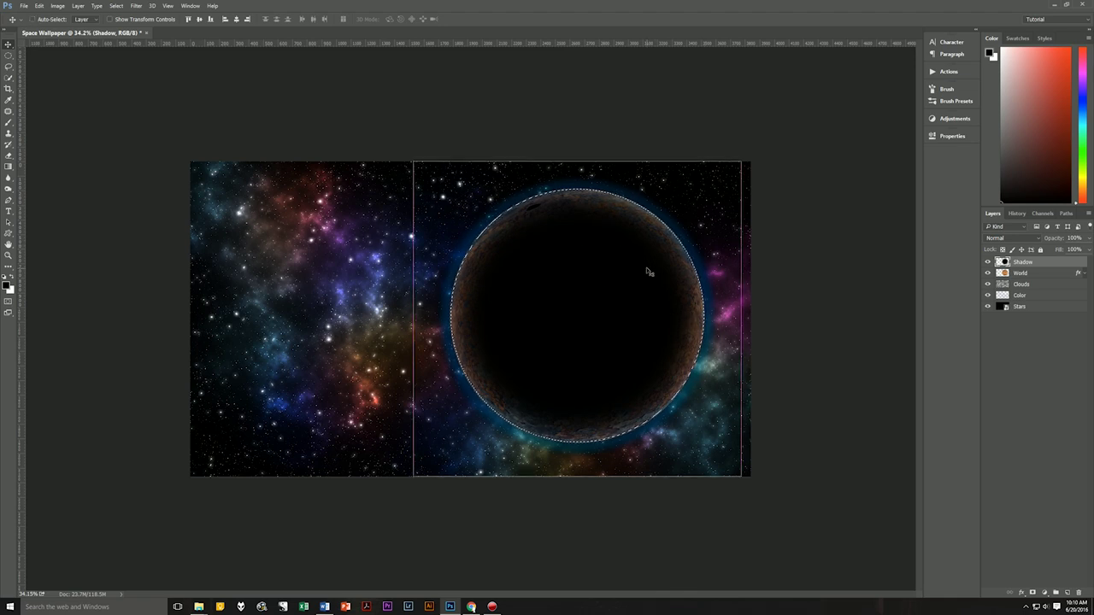
key("ctrl+d")
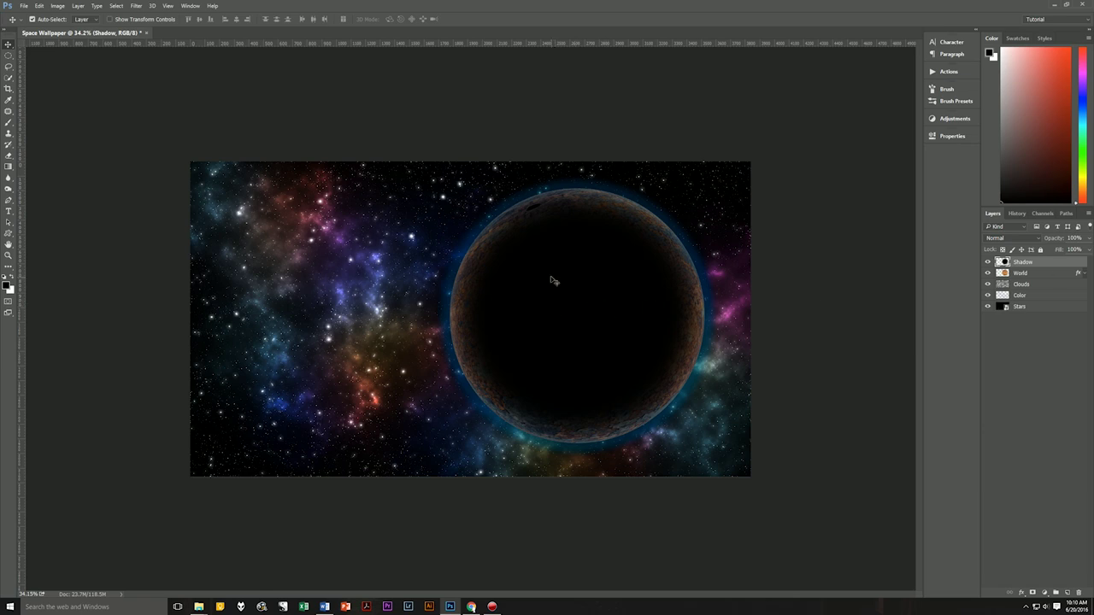
Offset the shadow toward the planet's lower right and clip the Shadow layer to the World layer.
left_click_drag(553, 279, 576, 300)
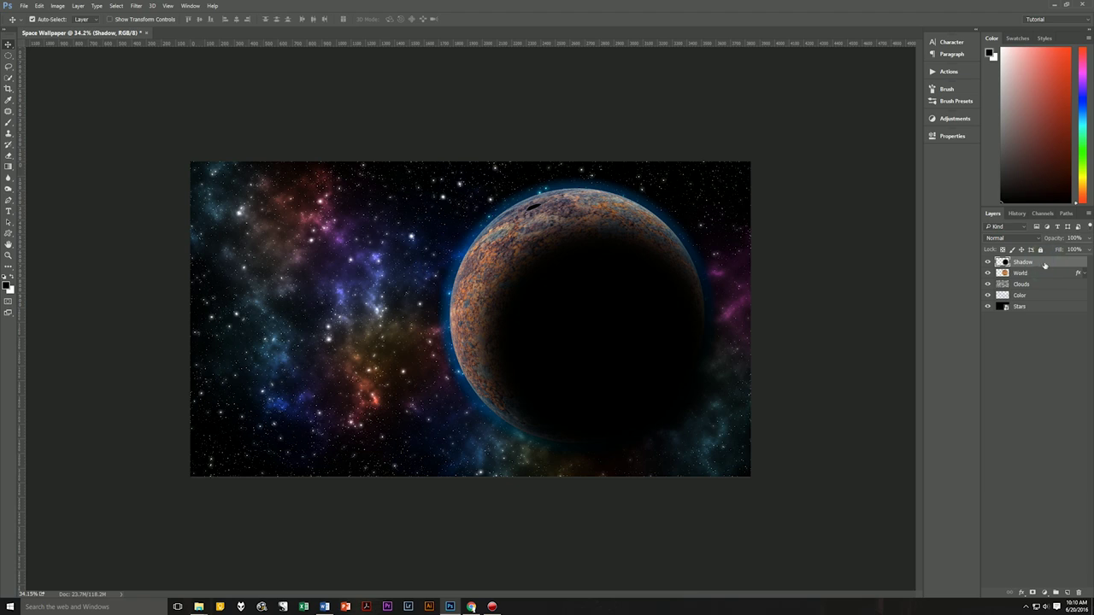
key("ctrl")
left_click(1045, 266, "alt")
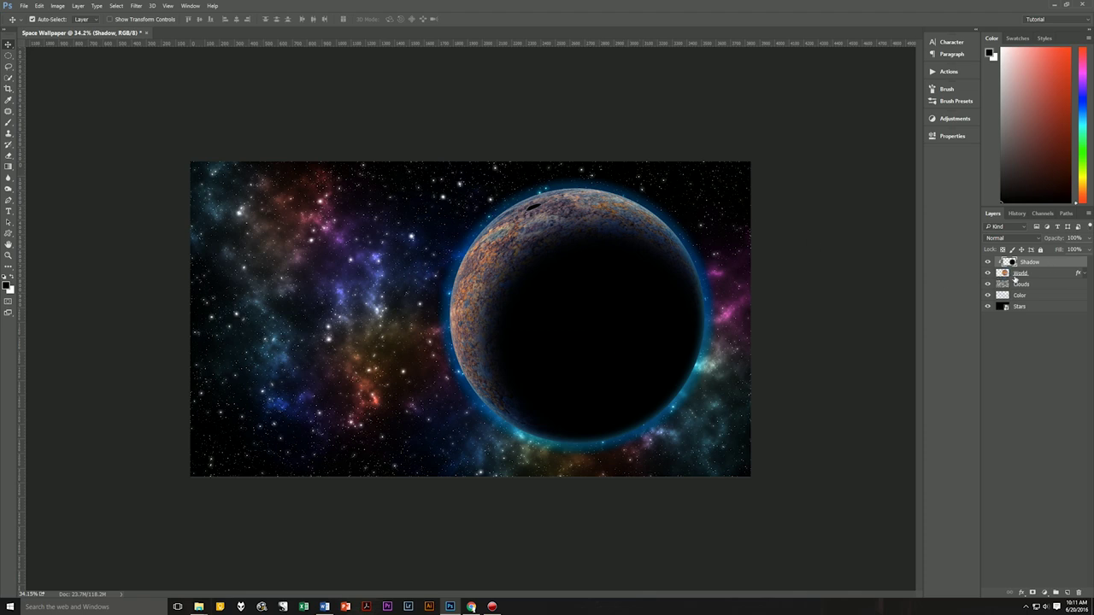
left_click_drag(579, 332, 567, 388)
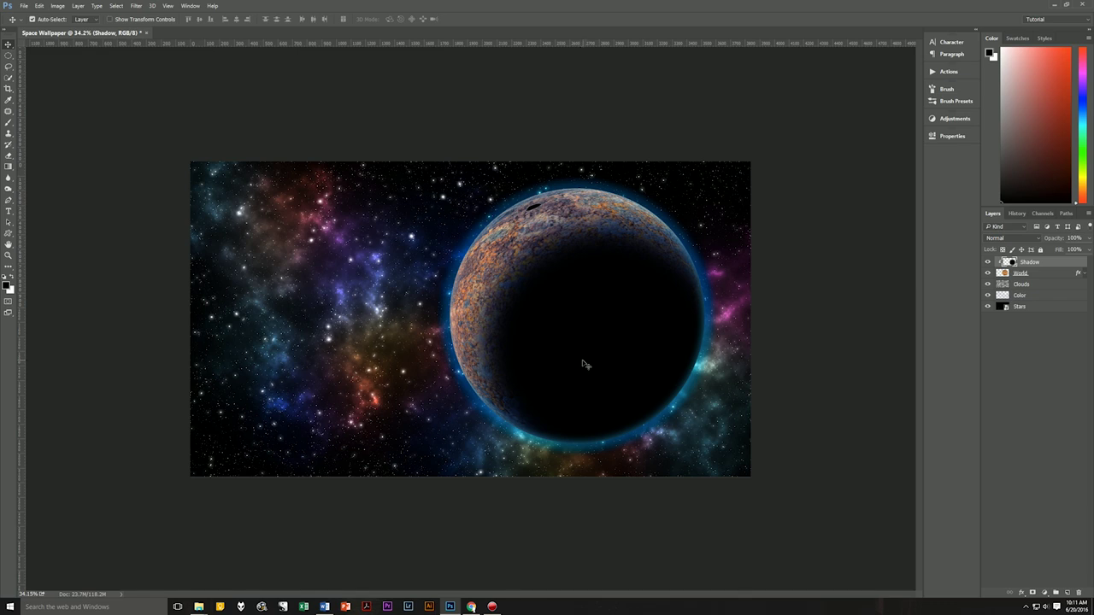
Lower the Shadow layer's opacity to 90%.
left_click(1087, 239)
left_click_drag(1091, 251, 1083, 251)
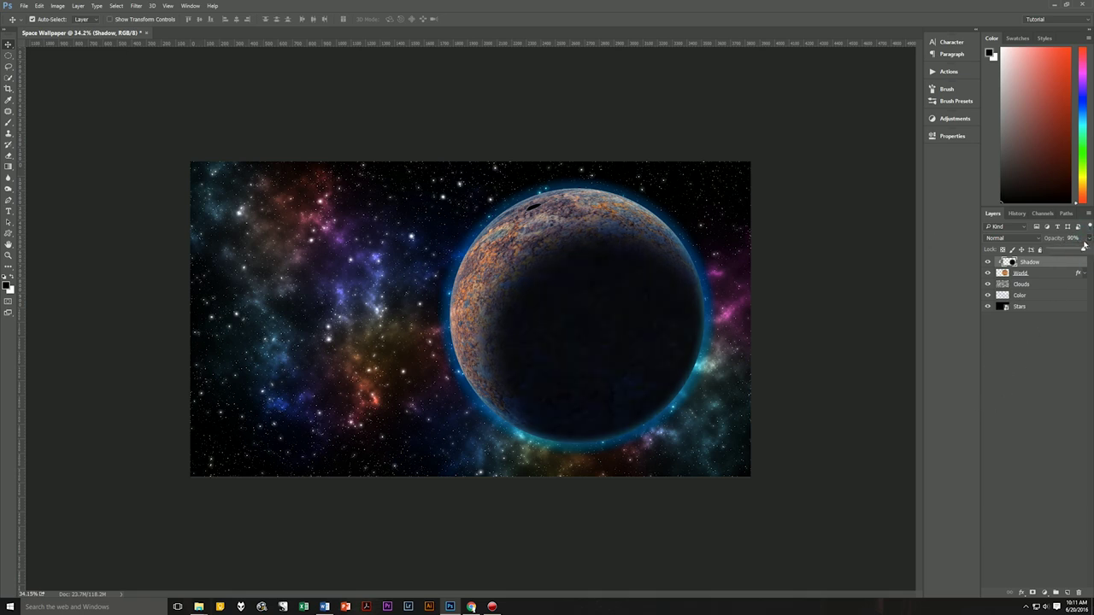
left_click(1087, 240)
Convert the Shadow and World layers into one smart object and rename it Planet.
left_click(1046, 271, "shift")
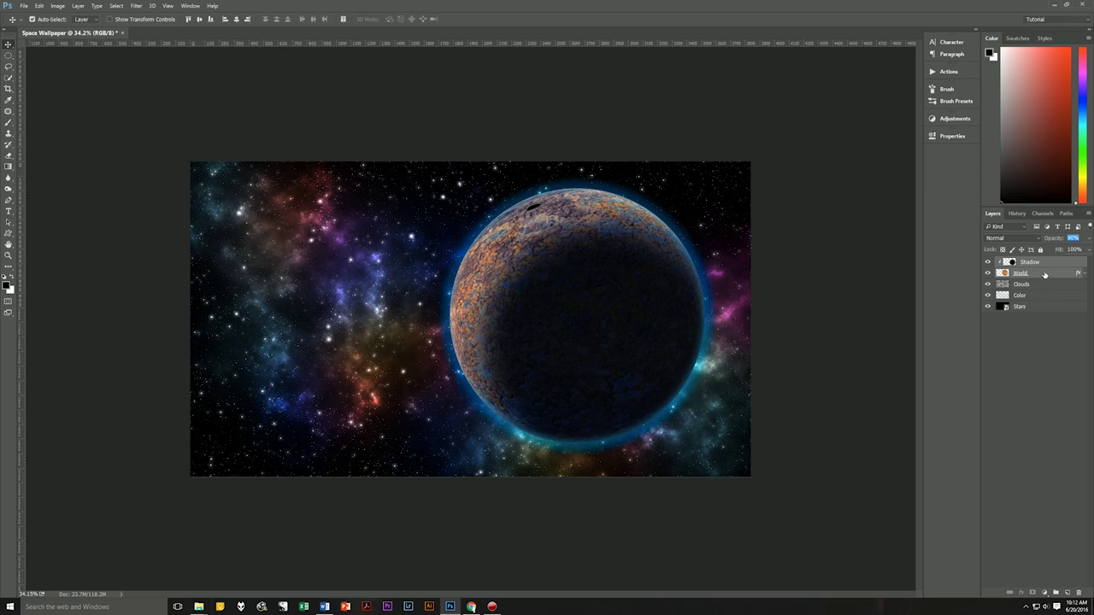
right_click(1045, 274)
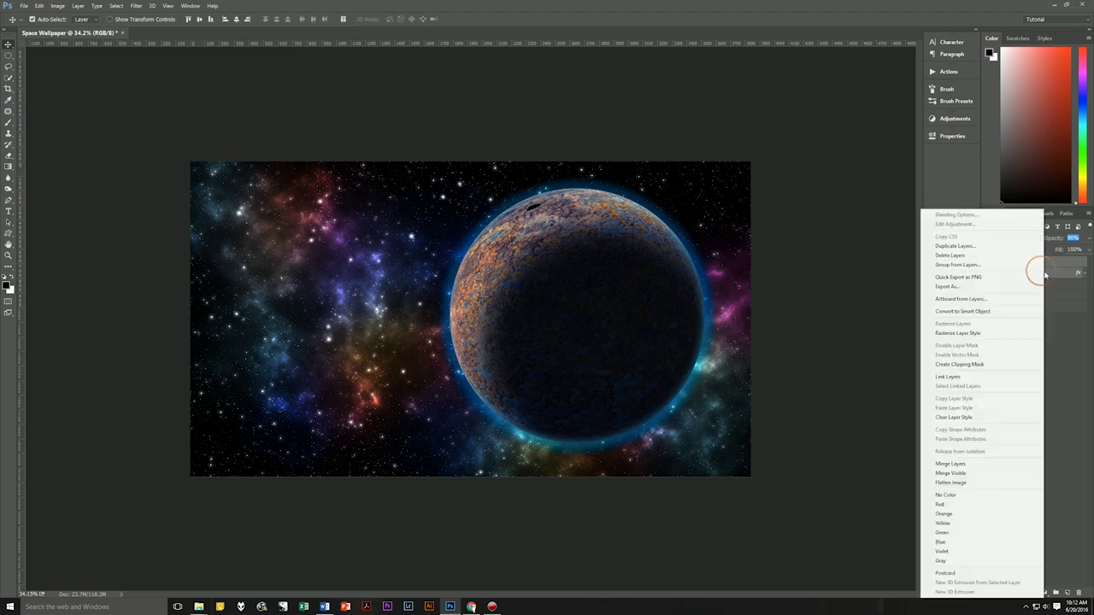
left_click(988, 312)
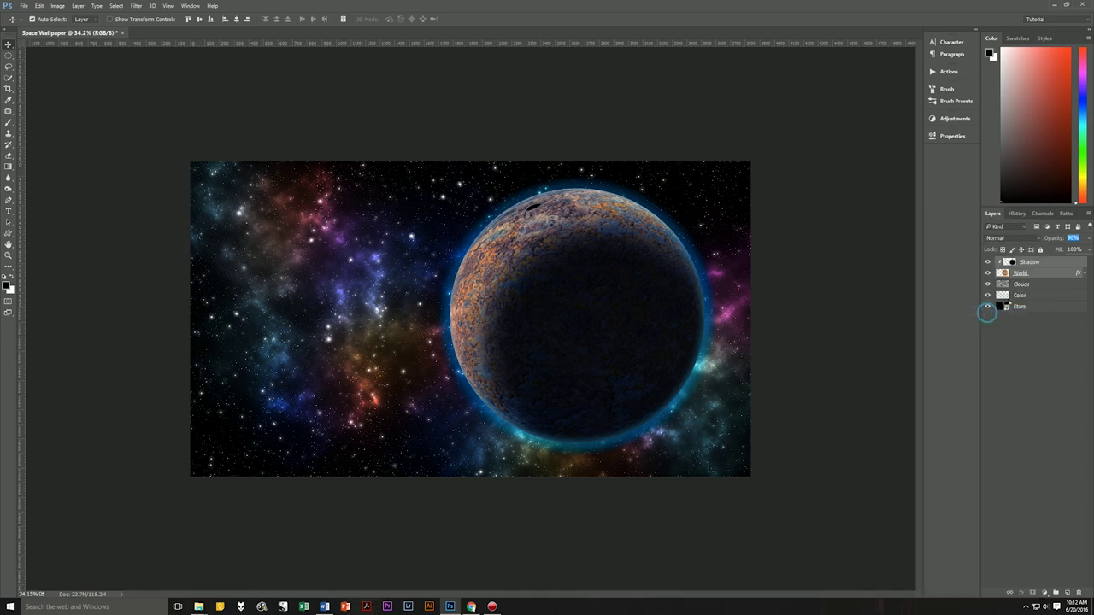
double_click(1024, 264)
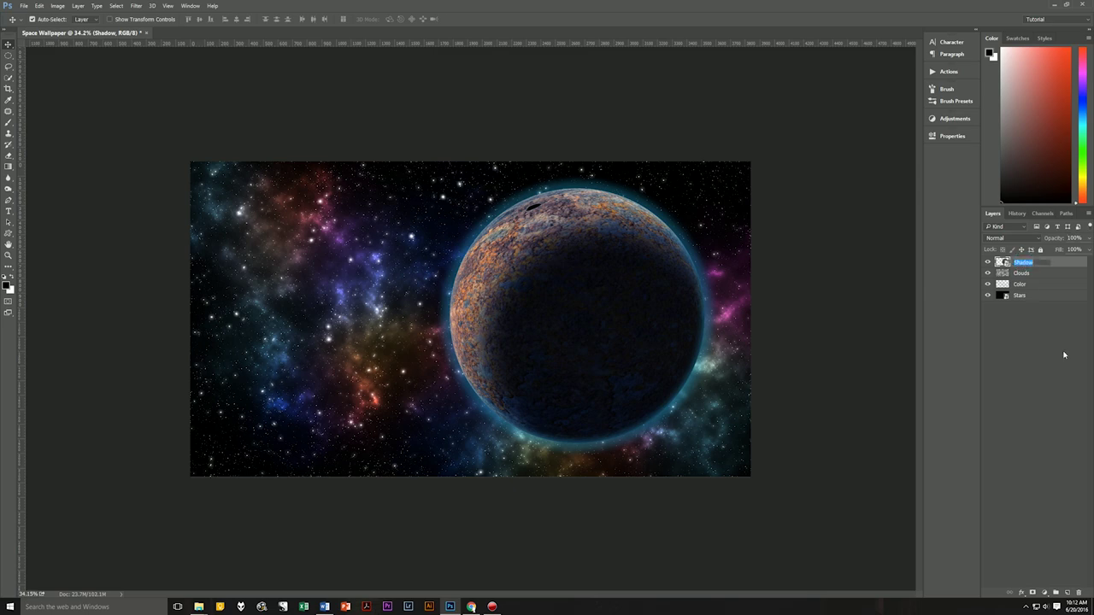
type("Planet")
left_click(1065, 260)
left_click(1029, 296)
left_click(1033, 273)
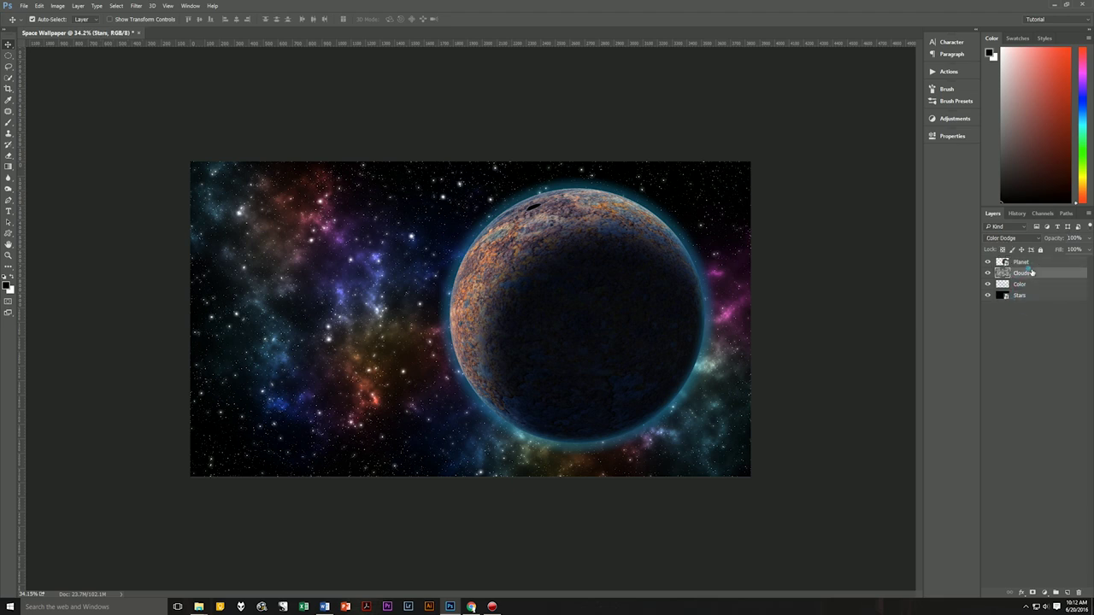
left_click(1030, 285)
Scale the Planet layer to about 52.7%, rotate it slightly counterclockwise and place it in the right half of the canvas.
left_click(1041, 262)
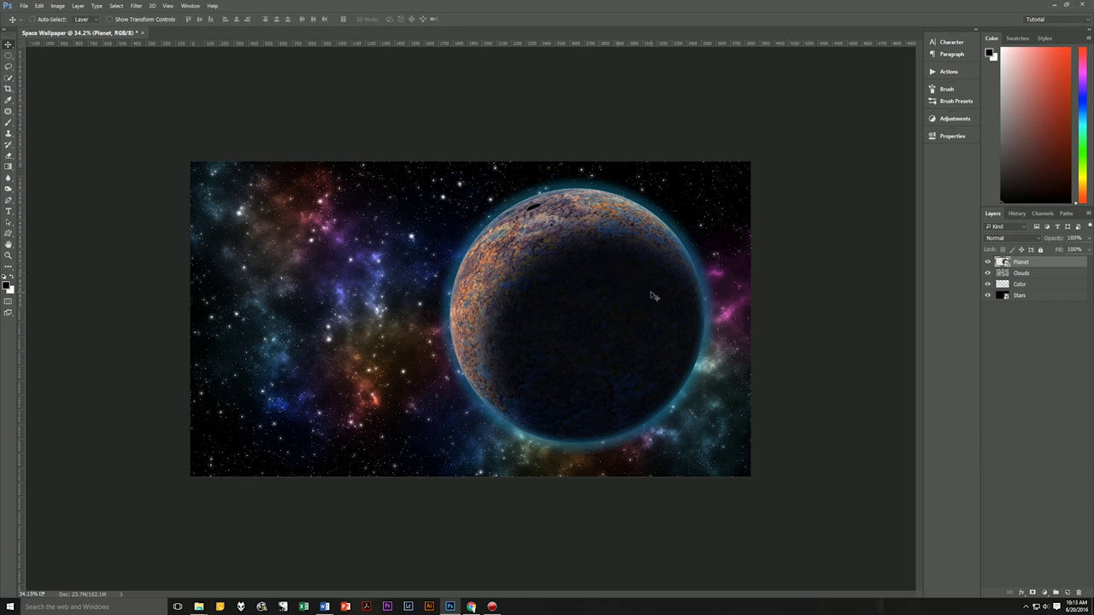
key("ctrl+t")
left_click_drag(765, 171, 625, 359)
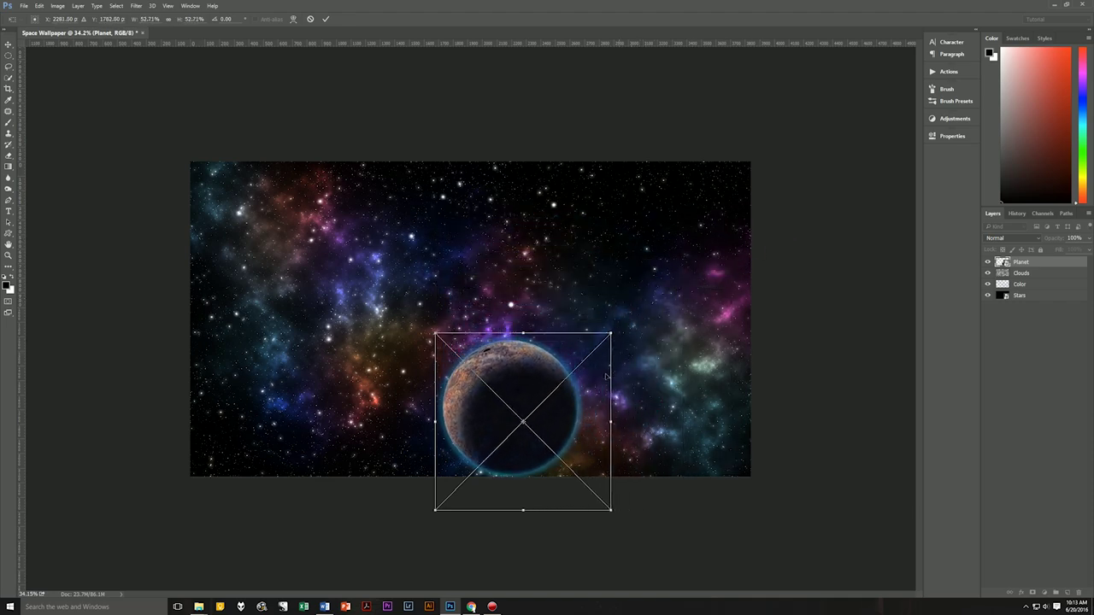
left_click_drag(566, 417, 657, 312)
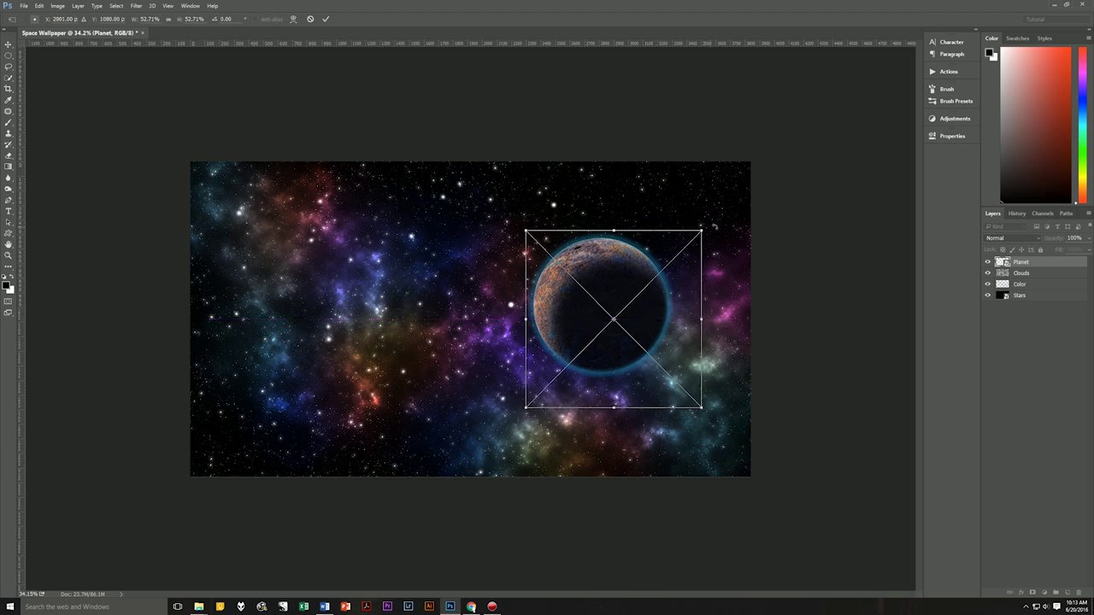
left_click_drag(714, 219, 691, 201)
left_click_drag(669, 292, 676, 300)
key("Return")
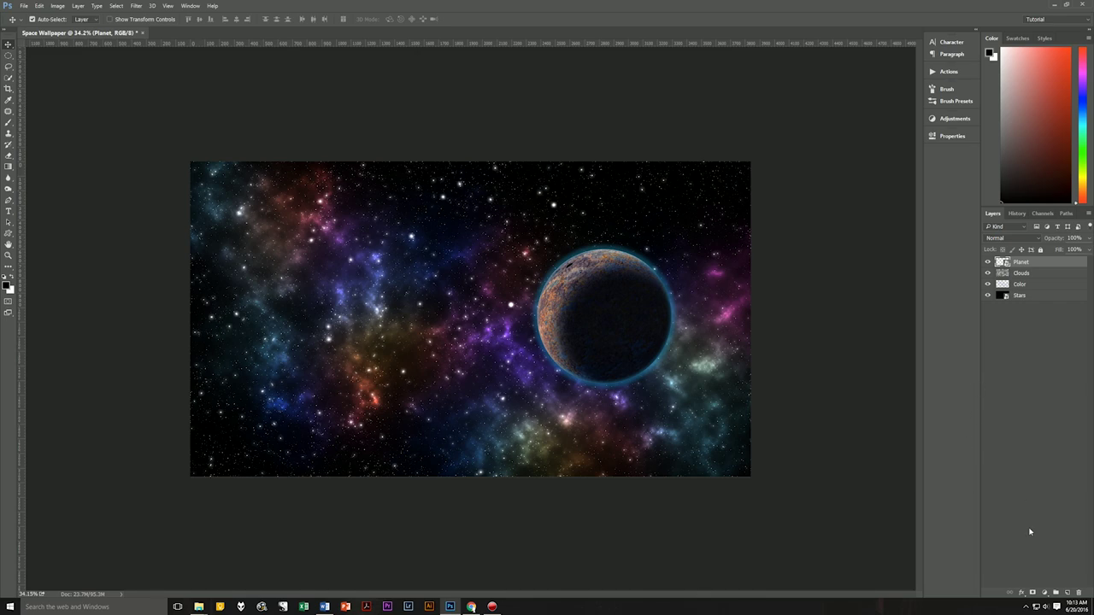
Create a new layer named Sunrise above Planet and fill it with black.
left_click(1066, 593)
double_click(1025, 262)
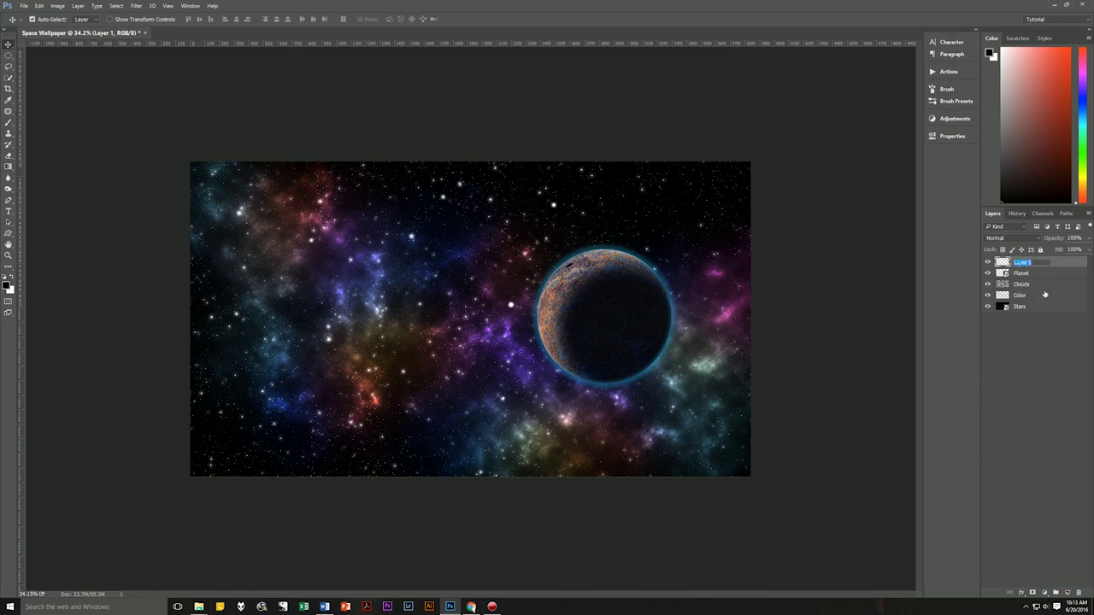
type("Sunrise")
key("Return")
key("alt+BackSpace")
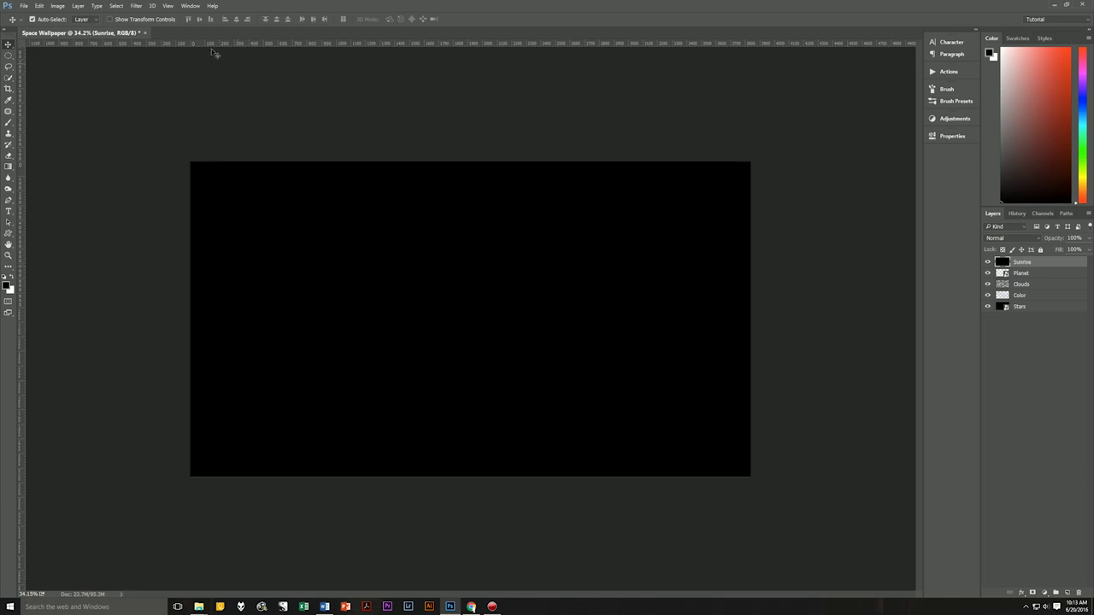
Render a 35mm Prime lens flare at 70% brightness on the Sunrise layer, centered right of the middle in the upper half.
left_click(136, 6)
mouse_move(161, 133)
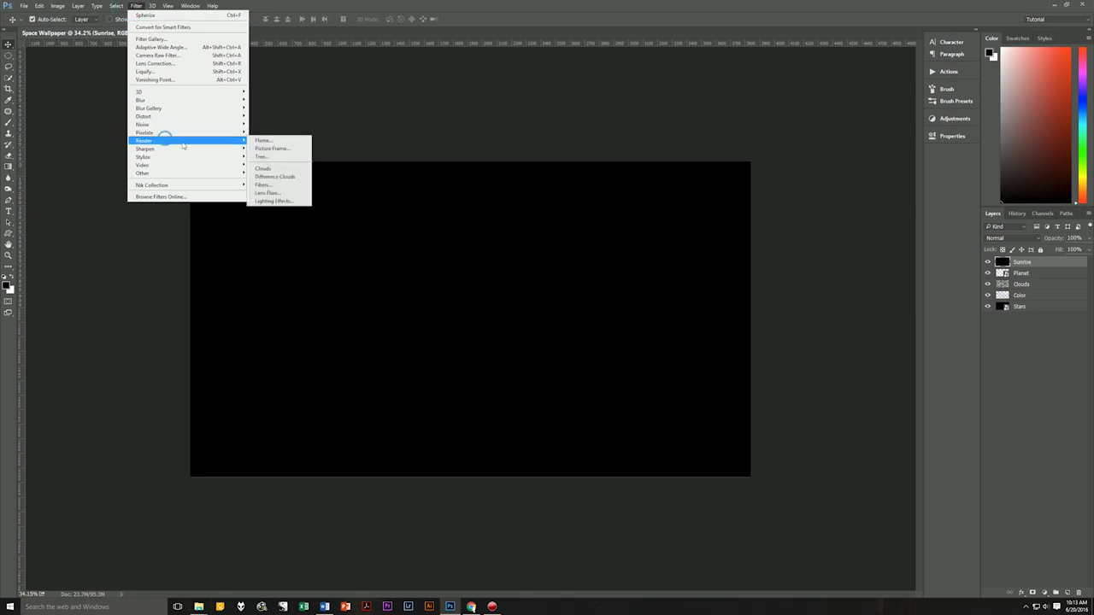
left_click(276, 194)
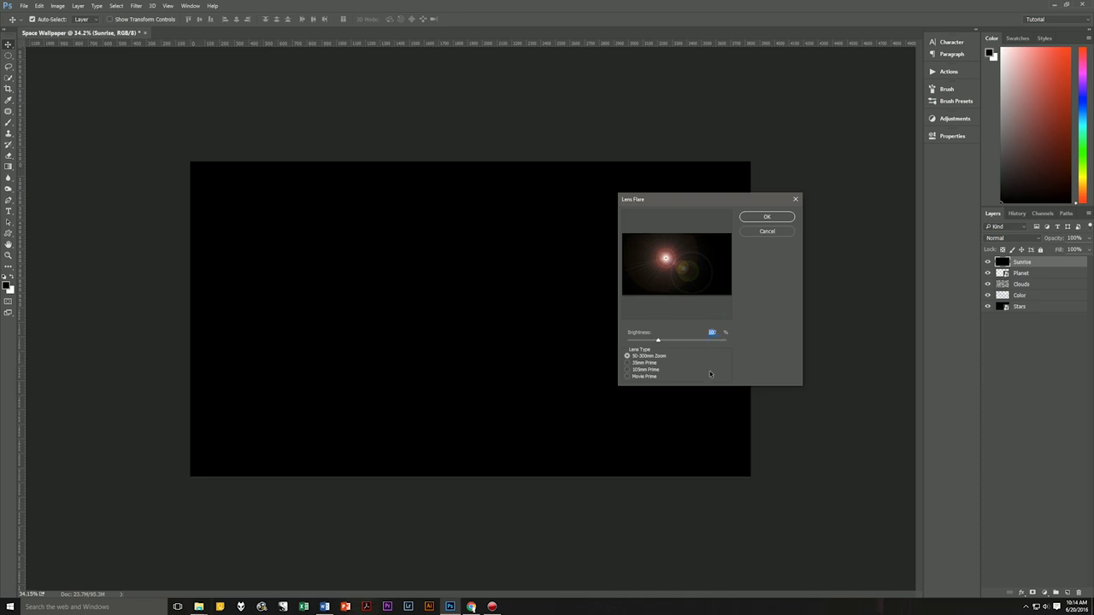
type("72")
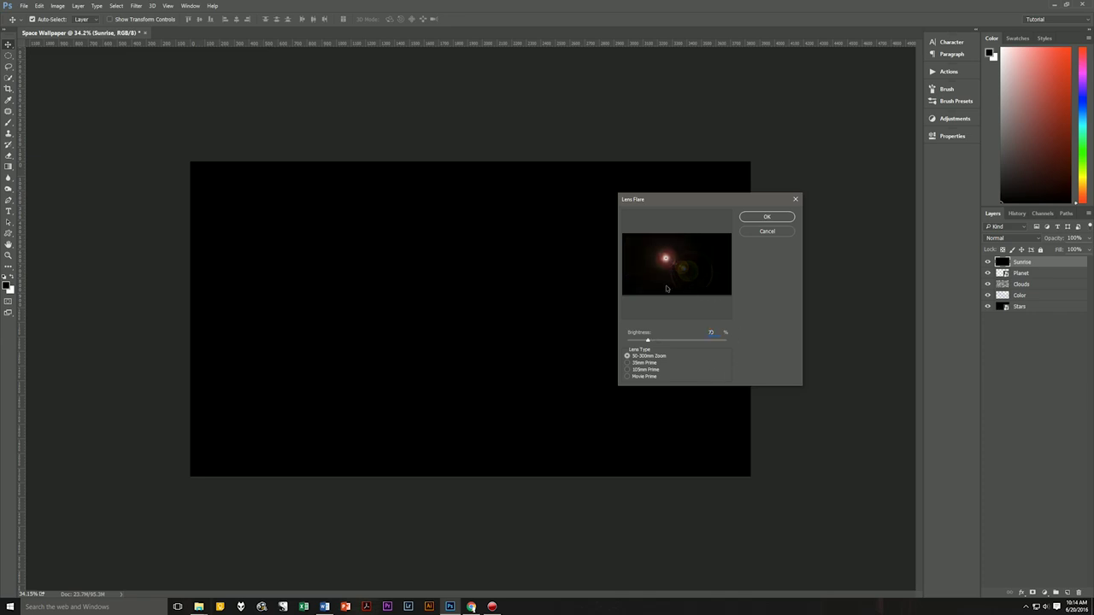
left_click(639, 364)
left_click_drag(666, 260, 684, 261)
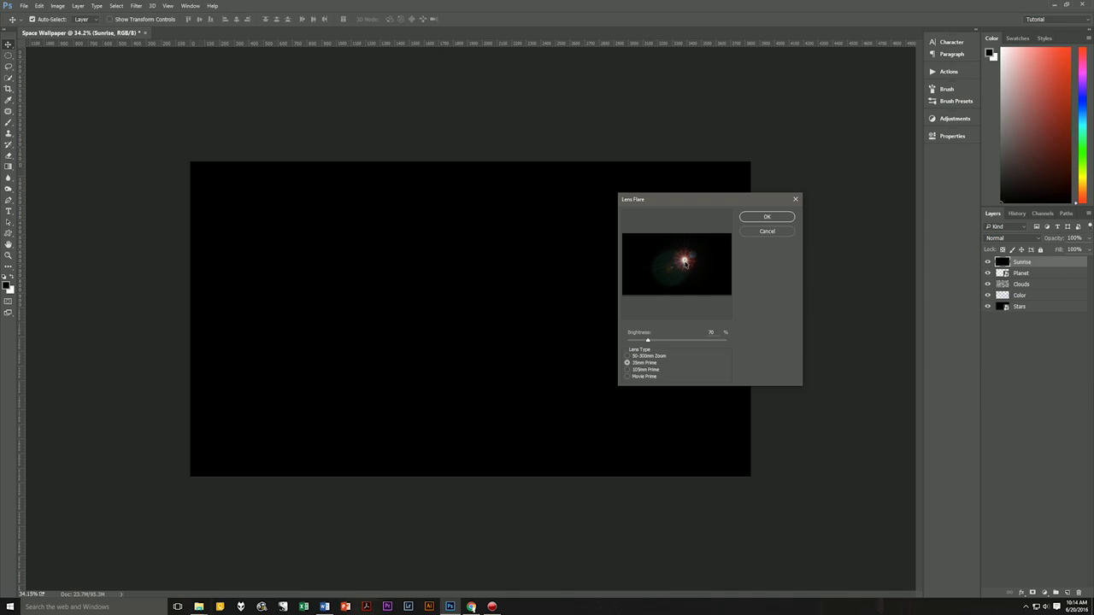
mouse_move(685, 262)
left_mouse_down()
mouse_move(661, 254)
mouse_move(694, 260)
left_mouse_up()
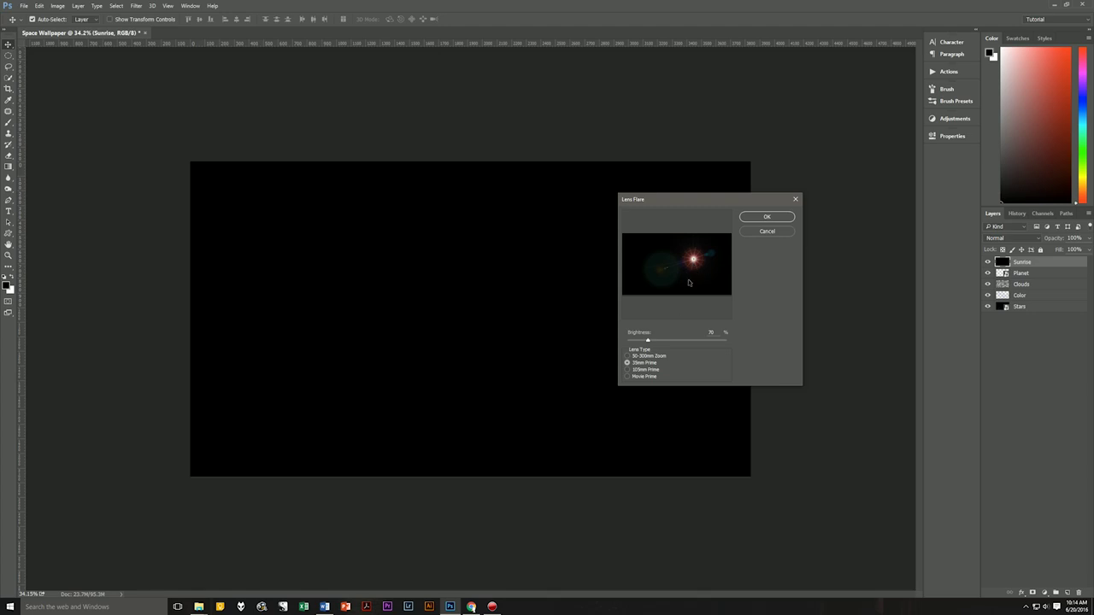
left_click(767, 218)
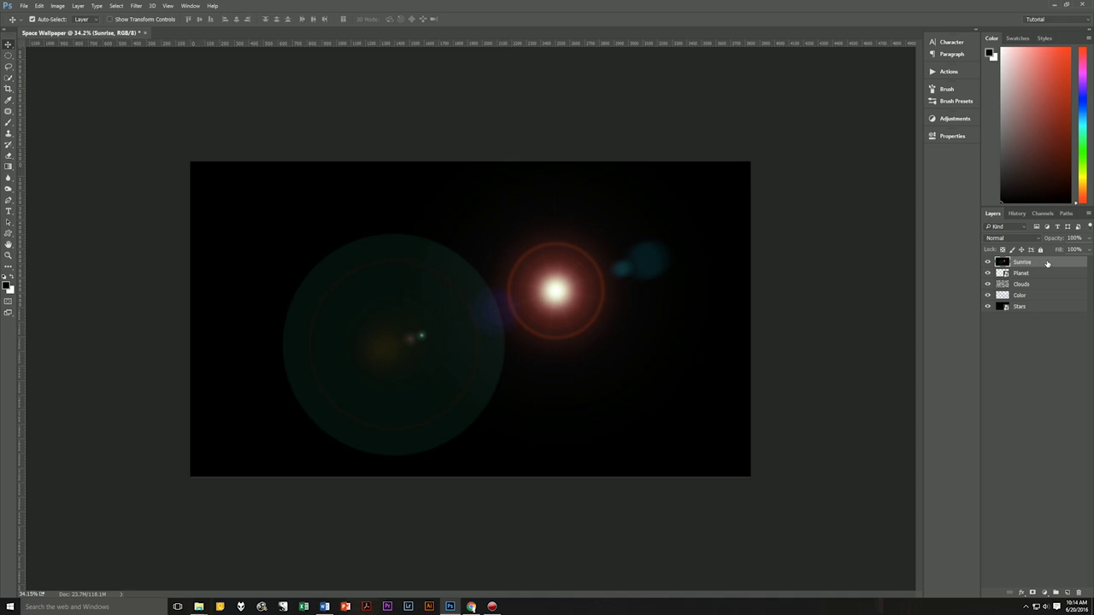
Blend the Sunrise layer in Screen mode and move the flare onto the planet's upper-left edge.
left_click(1010, 239)
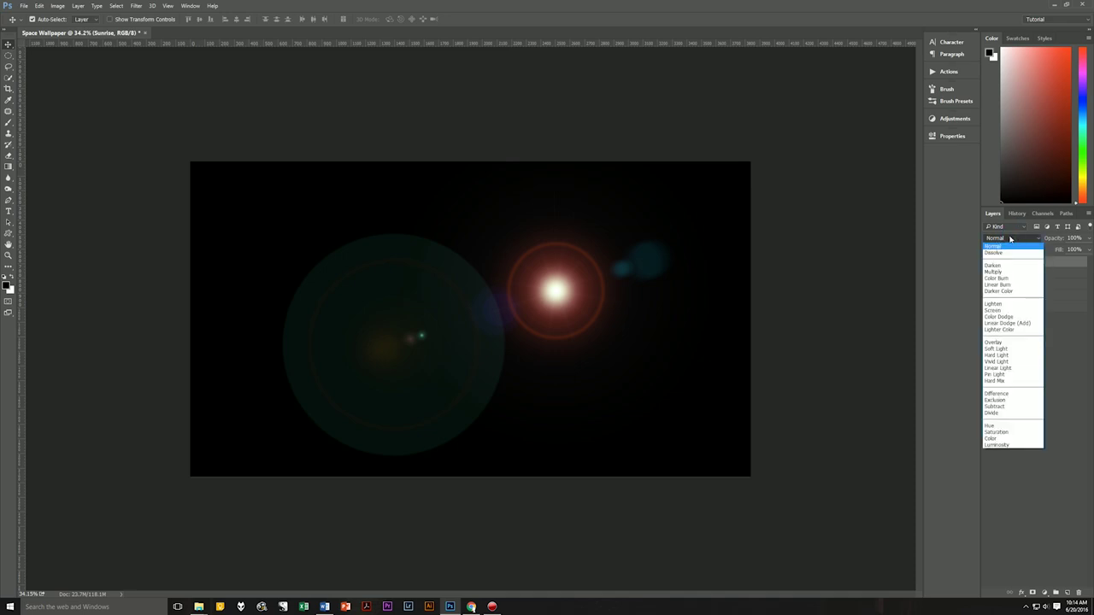
left_click(1004, 310)
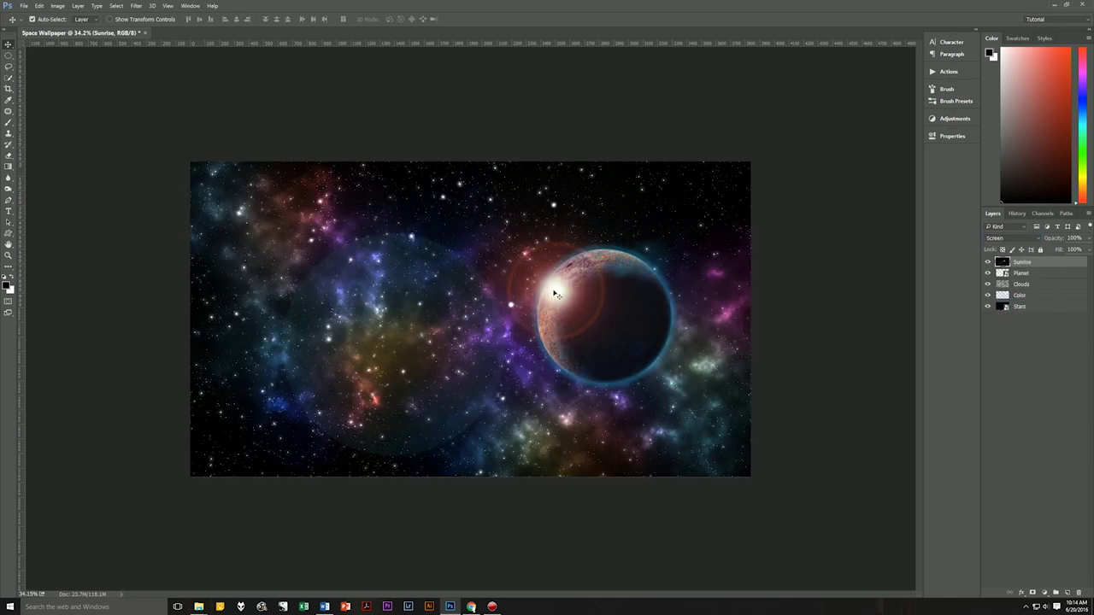
left_click_drag(560, 294, 555, 273)
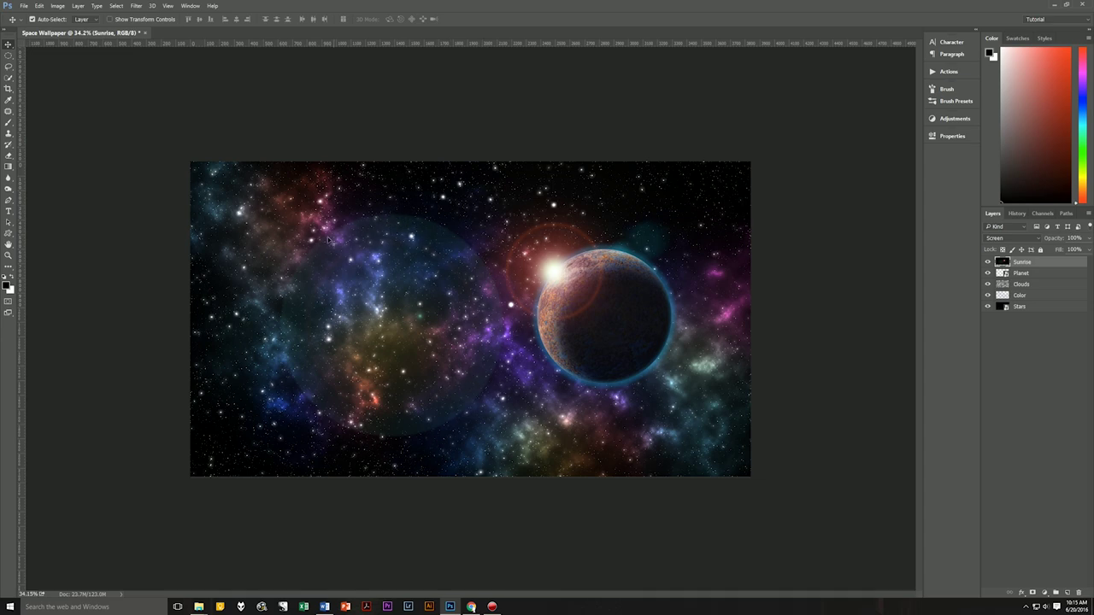
Add a mask to the Sunrise layer and paint out the stray flare circles in black with a 500 px brush at 100% opacity.
left_click(1032, 594)
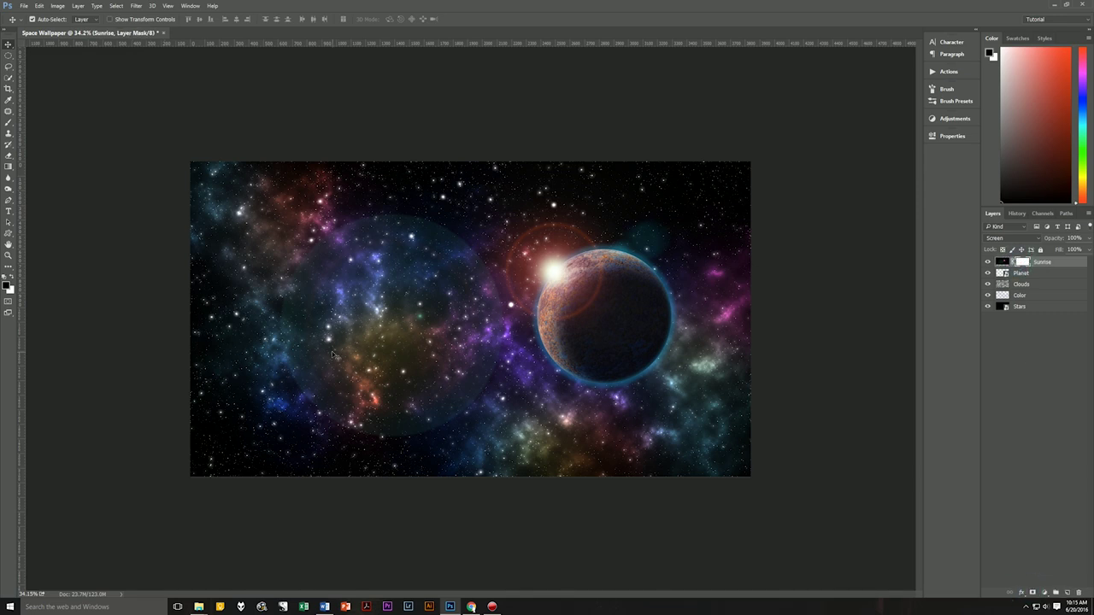
key("b")
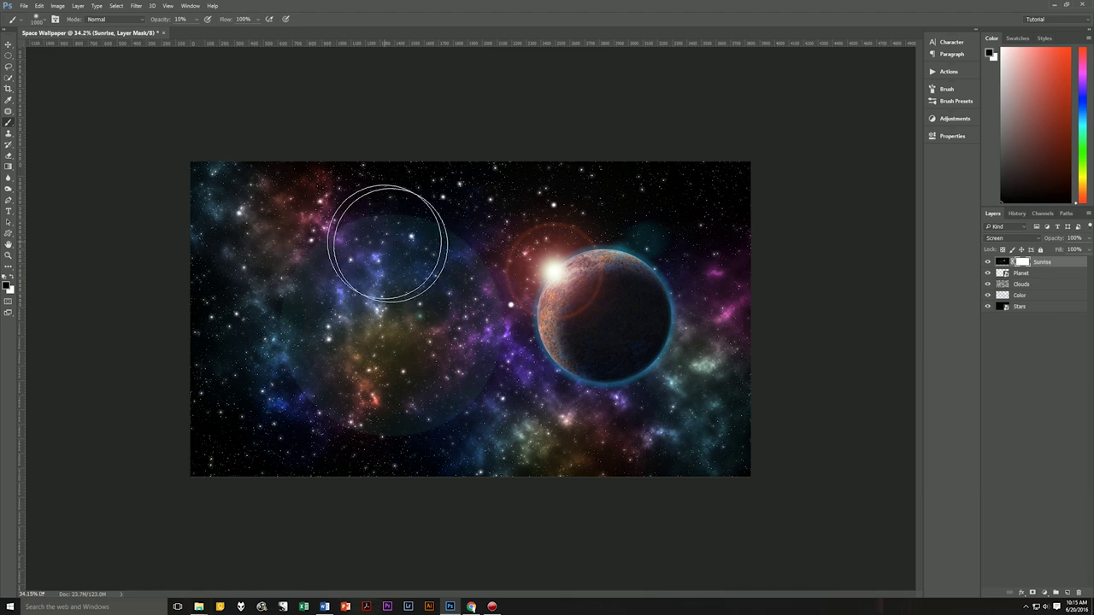
key("bracketleft")
key("bracketleft")
key("bracketleft")
key("bracketleft")
key("bracketleft")
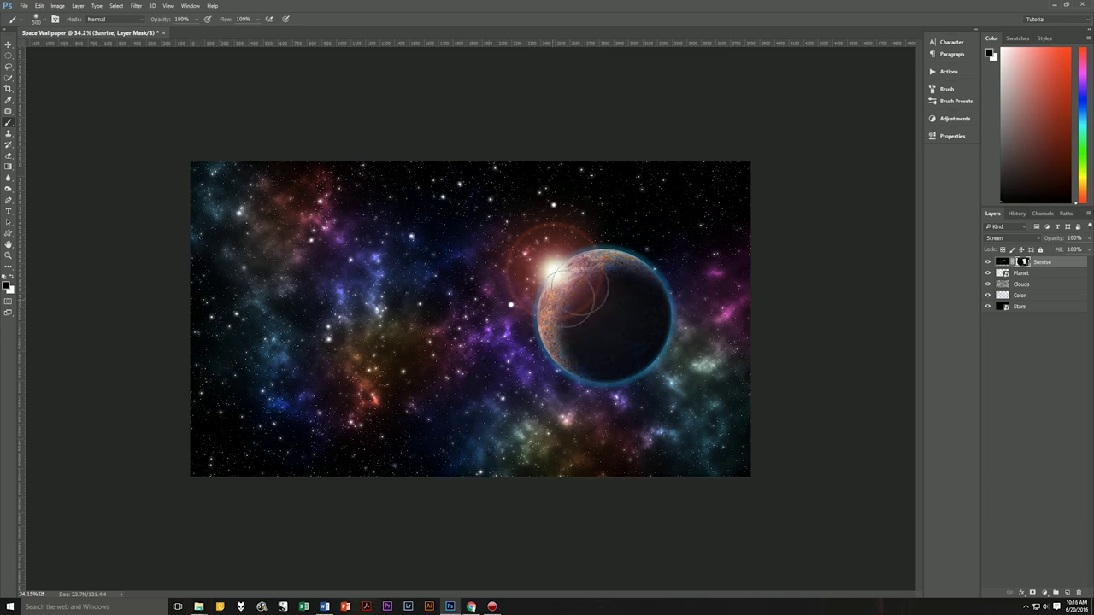
left_click(8, 43)
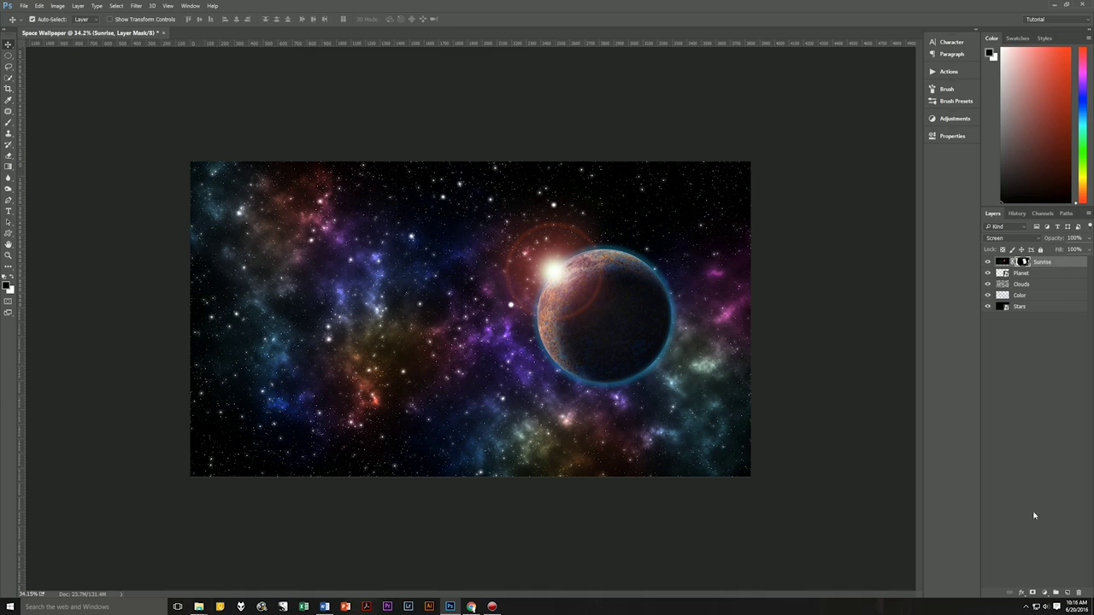
Create a new layer named Sparkle above the Sunrise layer.
left_click(1068, 592)
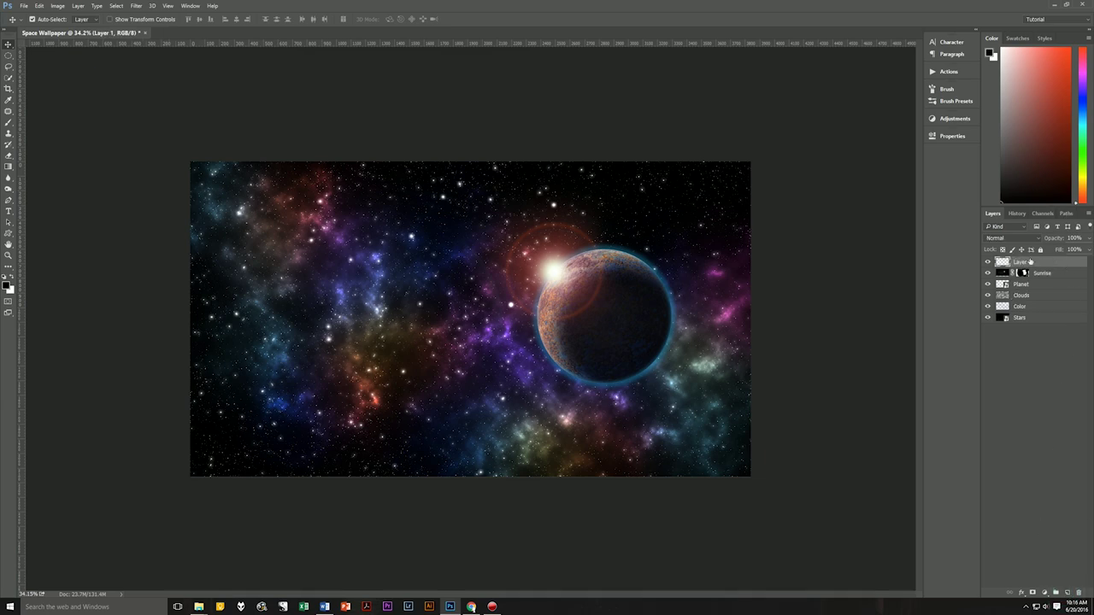
type("Sol")
left_click(1067, 261)
Choose the 2500 px four-pointed sparkle brush tip and reduce its size to about 190 px.
key("b")
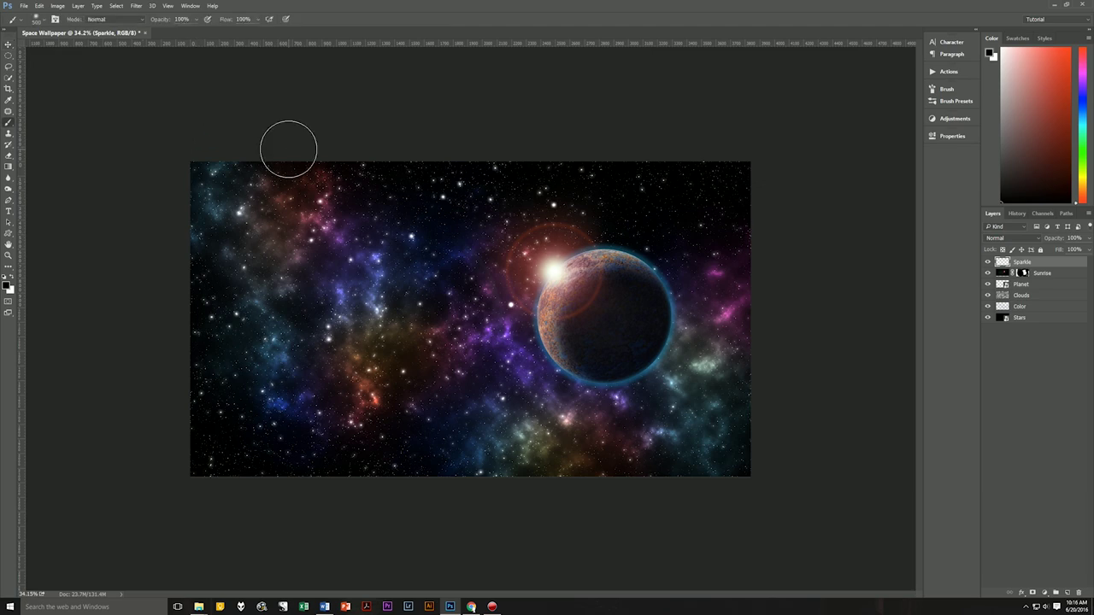
left_click(948, 89)
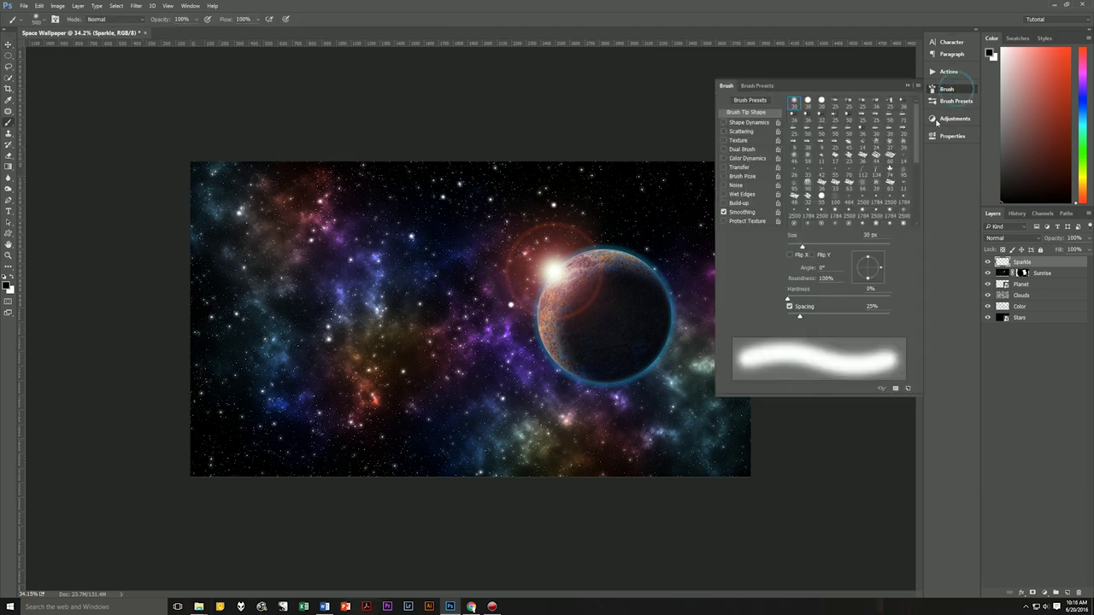
left_click_drag(918, 118, 922, 160)
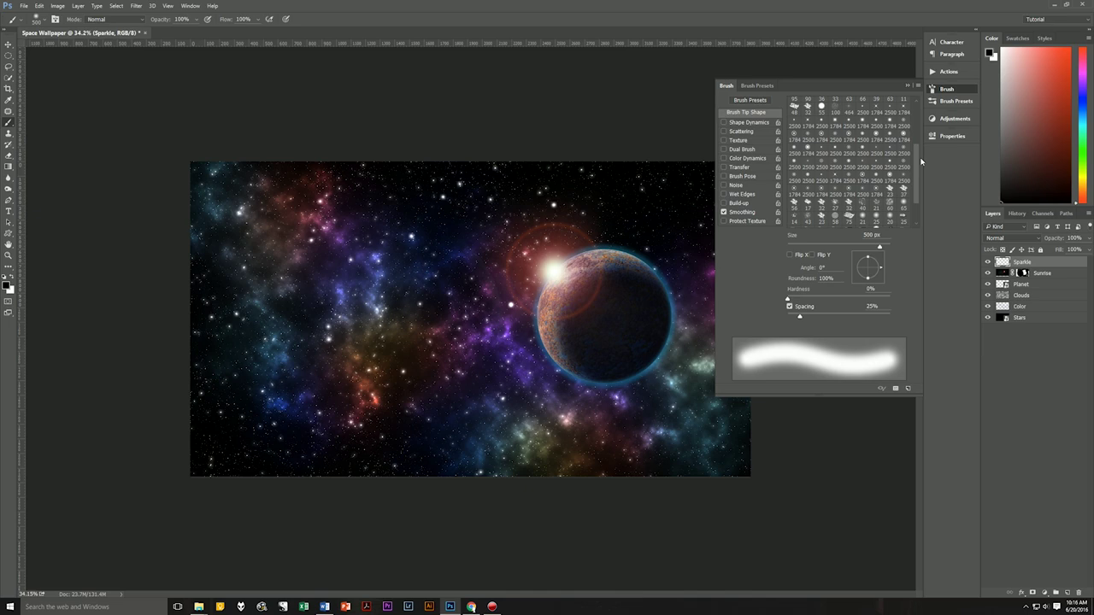
left_click_drag(918, 164, 919, 169)
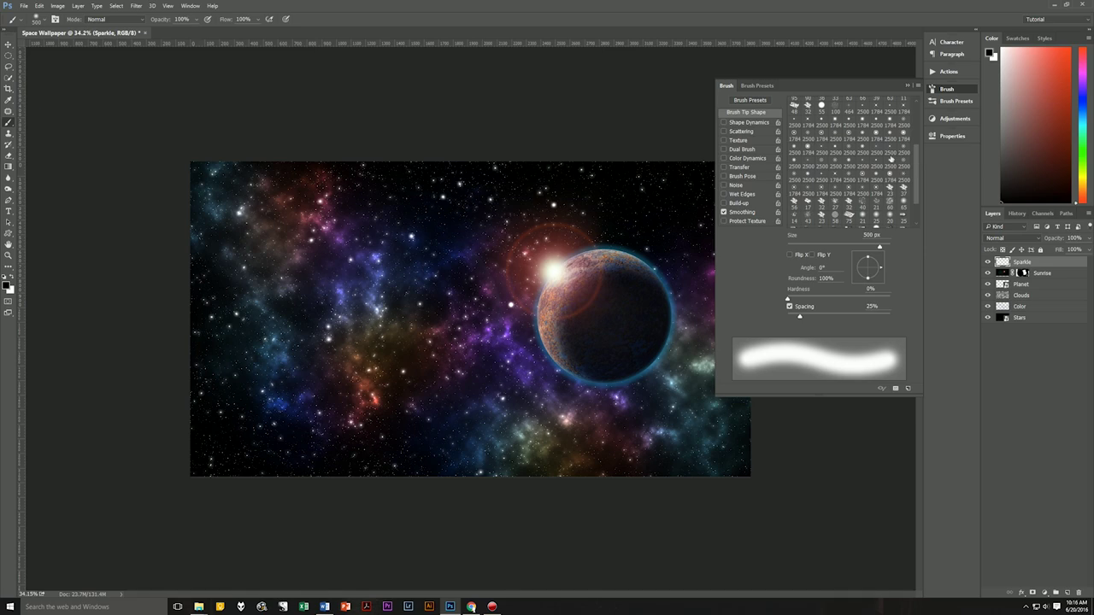
left_click(864, 136)
left_click(947, 89)
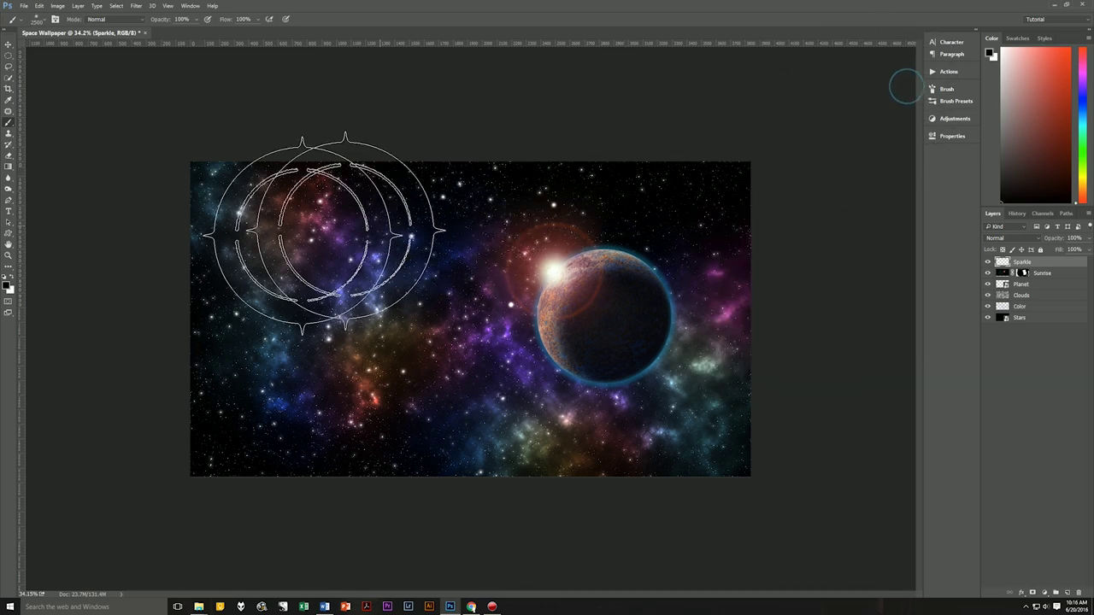
key("bracketleft")
key("bracketleft")
key("bracketleft")
key("bracketleft")
key("bracketleft")
key("bracketleft")
key("bracketleft")
key("bracketleft")
key("bracketleft")
key("bracketleft")
key("bracketleft")
key("bracketleft")
key("bracketleft")
key("bracketleft")
key("bracketleft")
key("bracketleft")
key("bracketleft")
key("bracketleft")
key("bracketleft")
key("bracketleft")
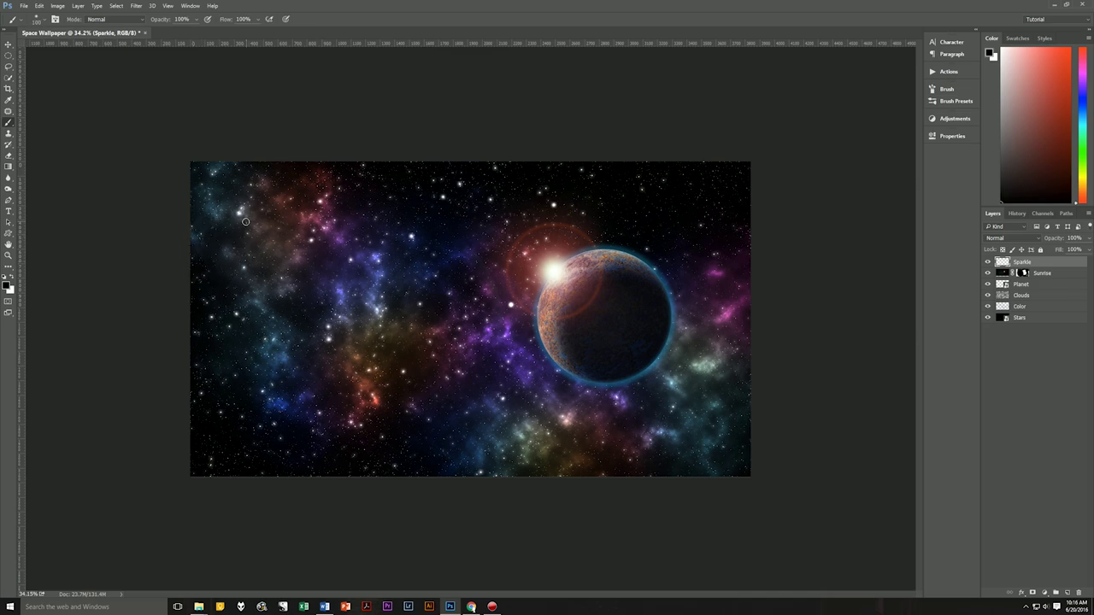
Stamp white sparkles near the canvas's upper edge and in its lower-right corner, using a brush size of about 175 px for the corner one.
left_click(367, 178)
key("x")
key("bracketright")
key("bracketright")
key("bracketright")
left_click(731, 462)
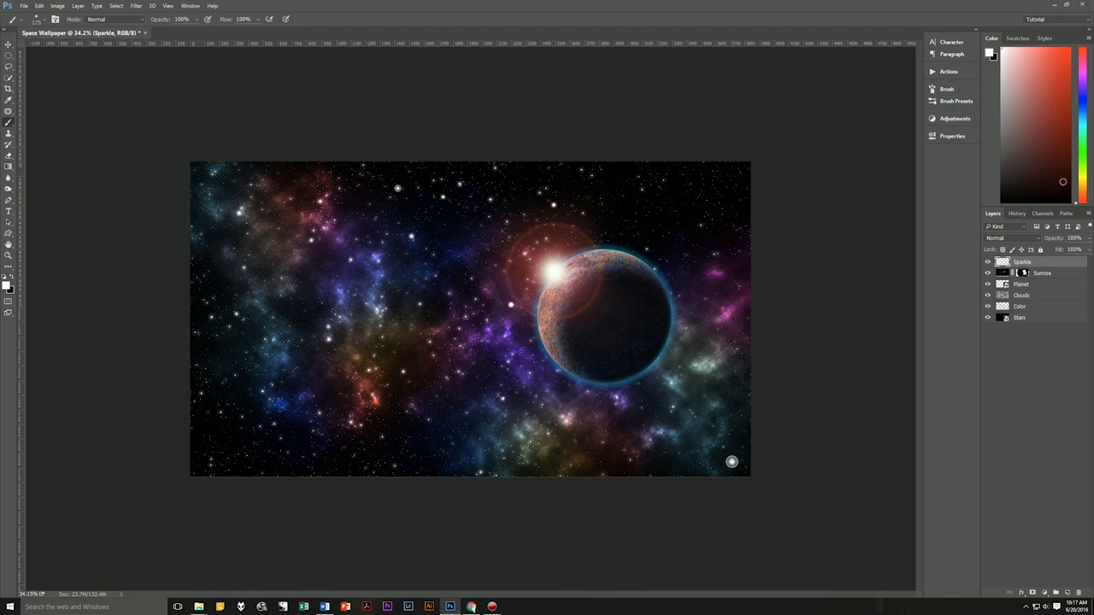
Choose the 2500 px many-rayed starburst brush tip and reduce its size to about 125 px.
left_click(950, 89)
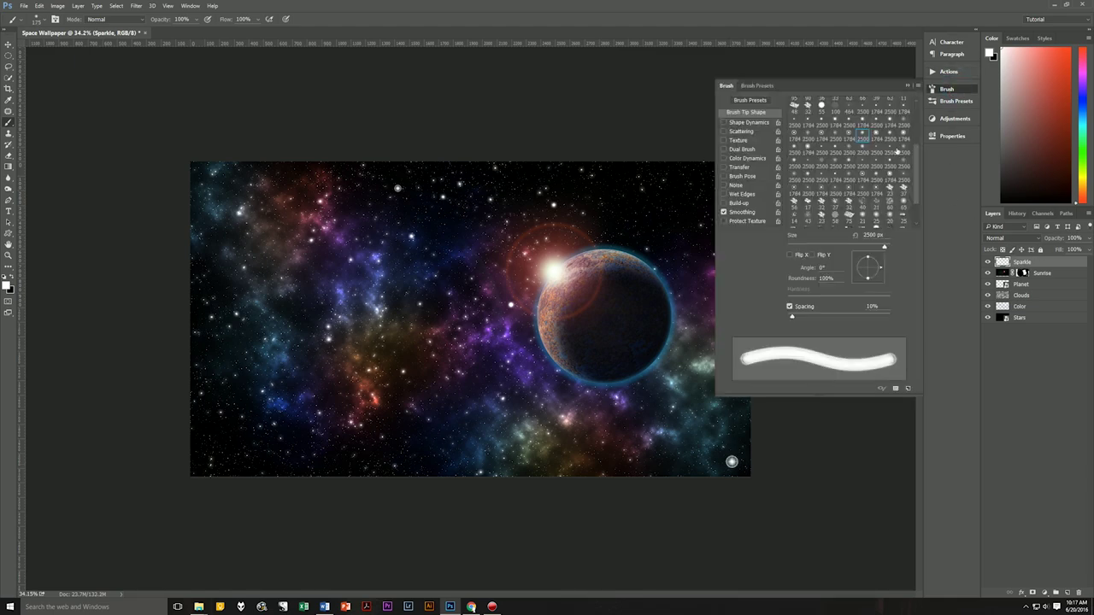
left_click(863, 160)
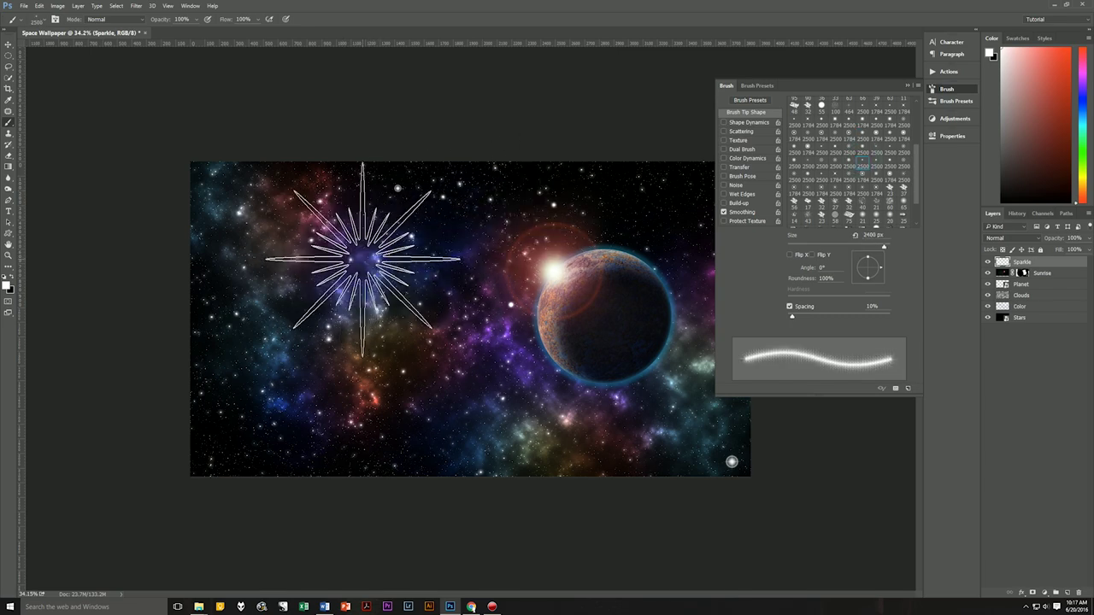
key("bracketleft")
key("bracketleft")
key("bracketleft")
key("bracketleft")
key("bracketleft")
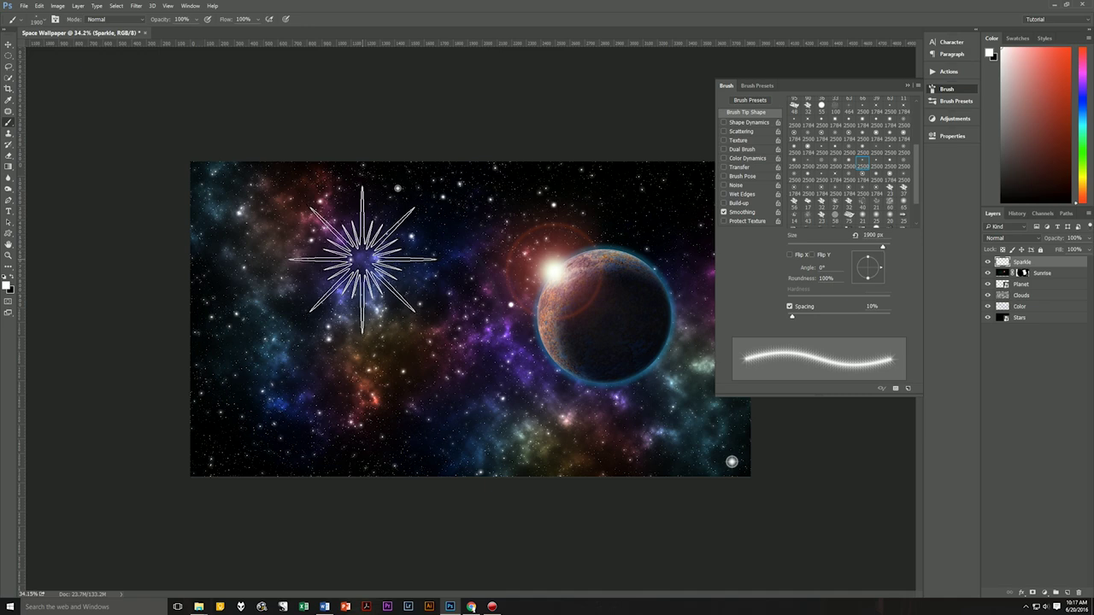
left_click(907, 85)
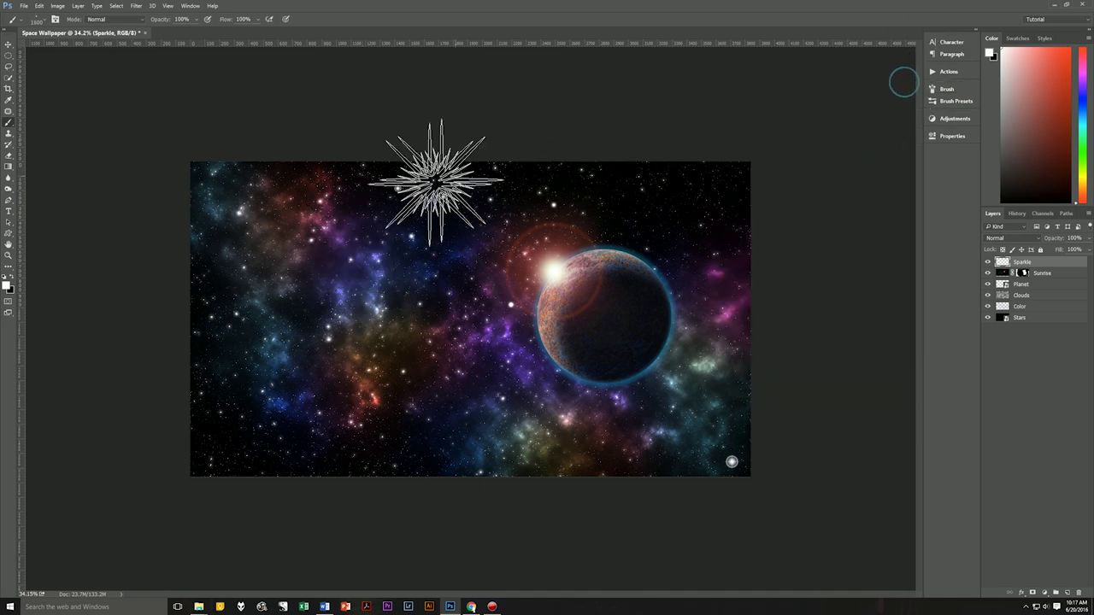
key("bracketleft")
key("bracketleft")
key("bracketleft")
key("bracketleft")
key("bracketleft")
key("bracketleft")
key("bracketleft")
key("bracketleft")
key("bracketleft")
key("bracketleft")
key("bracketleft")
key("bracketleft")
key("bracketleft")
key("bracketleft")
key("bracketleft")
key("bracketleft")
key("bracketleft")
key("bracketleft")
key("bracketleft")
key("bracketleft")
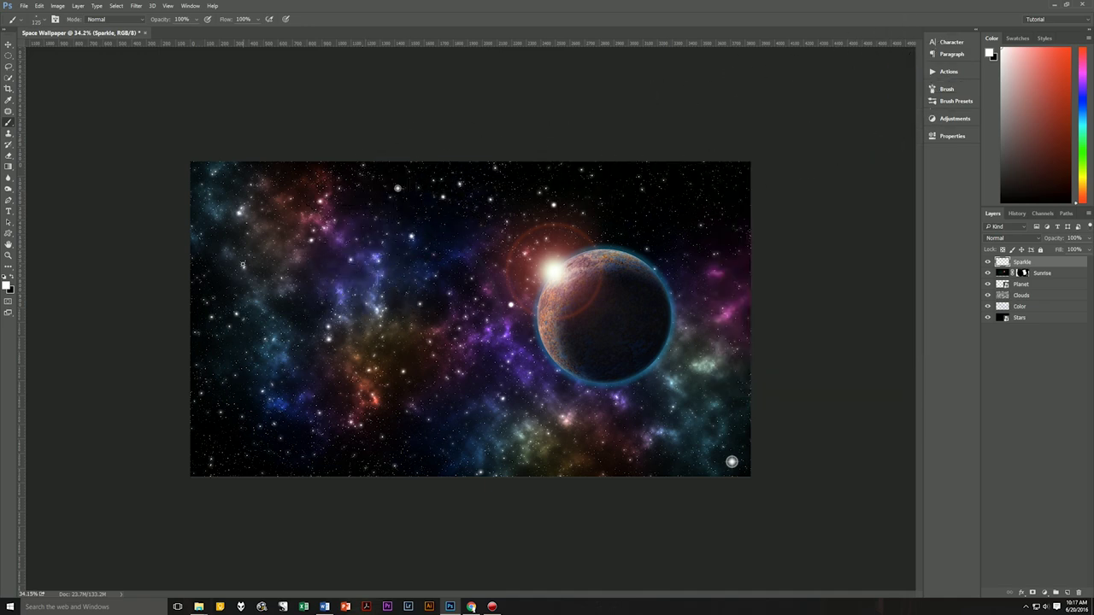
Enlarge the starburst brush to about 250 px and stamp one white star in the dark sky above the planet's right side.
key("bracketright")
key("bracketright")
key("bracketright")
left_click(670, 202)
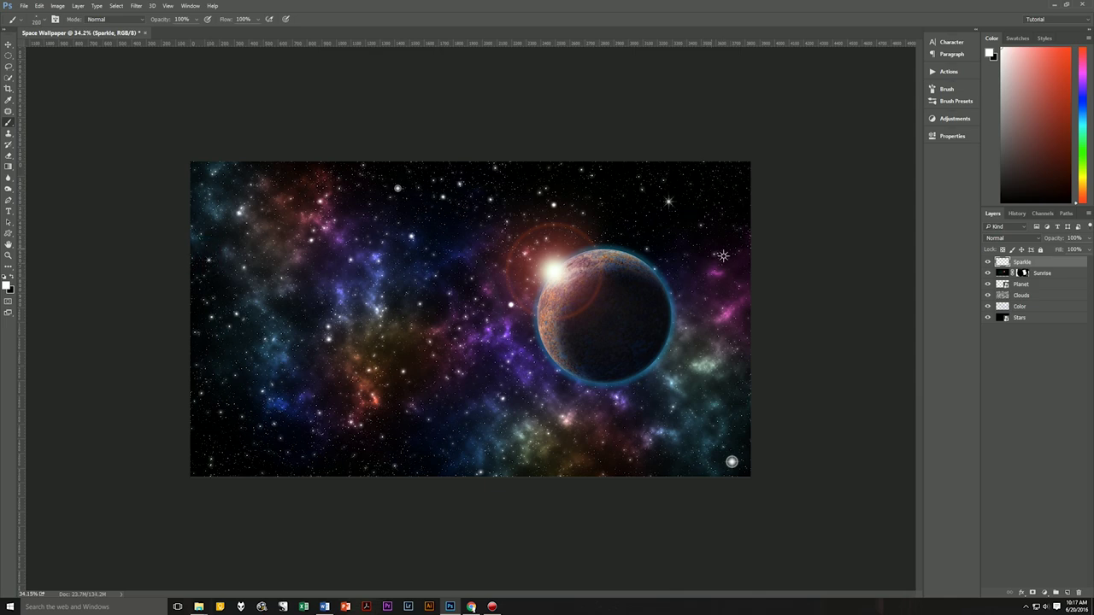
Choose the 2500 px round glow brush tip with short spikes, shrink it, and stamp one white star near the canvas's lower-left corner.
left_click(946, 88)
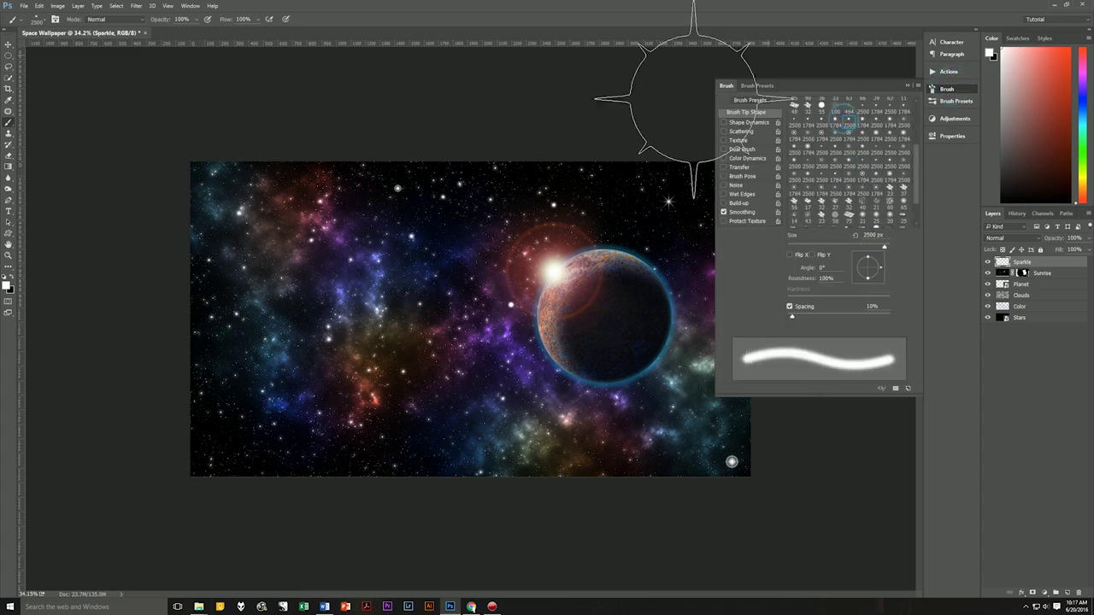
left_click(904, 84)
key("bracketleft")
key("bracketleft")
key("bracketleft")
key("bracketleft")
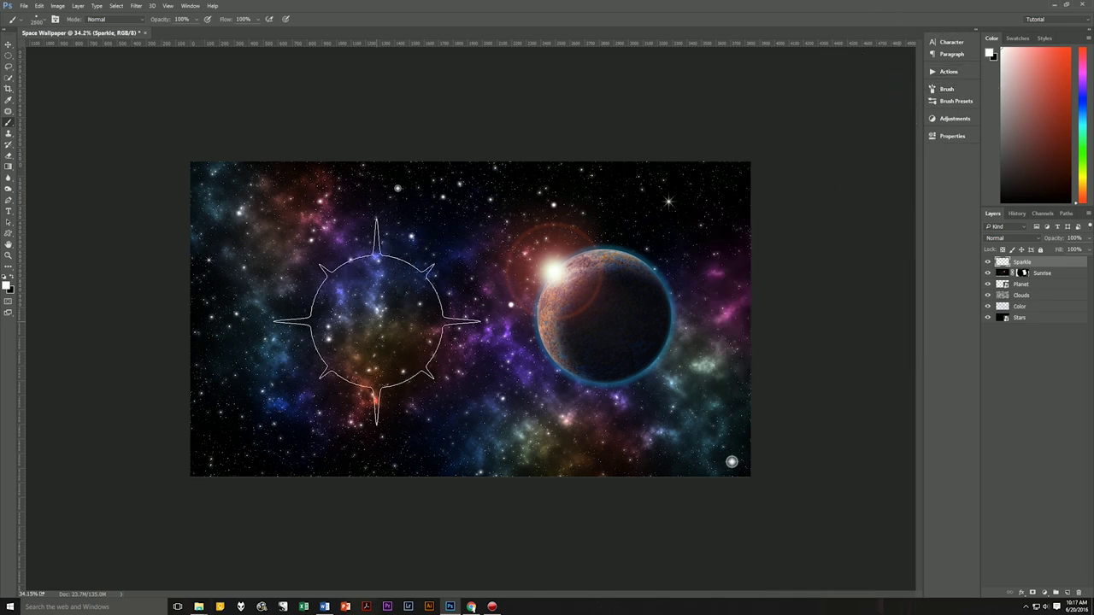
key("bracketleft")
key("bracketleft")
key("bracketleft")
key("bracketleft")
key("bracketleft")
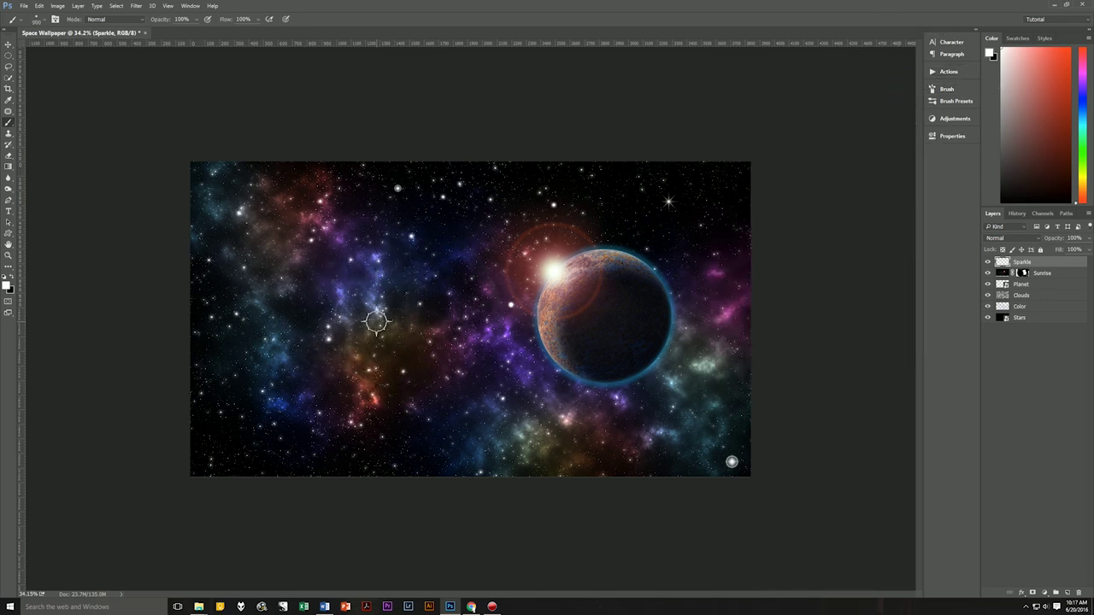
left_click(226, 450)
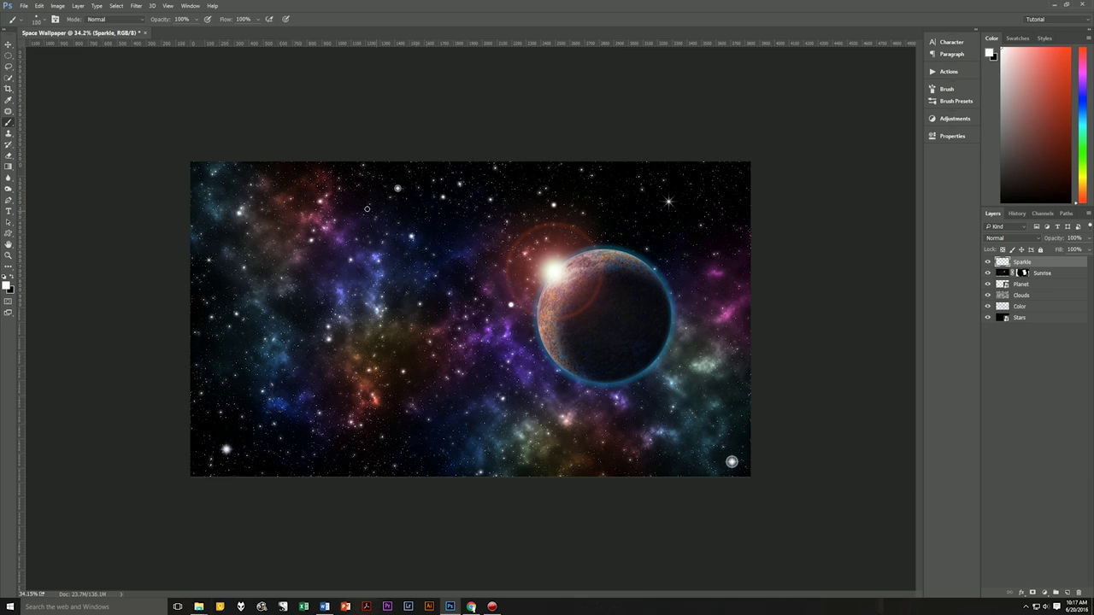